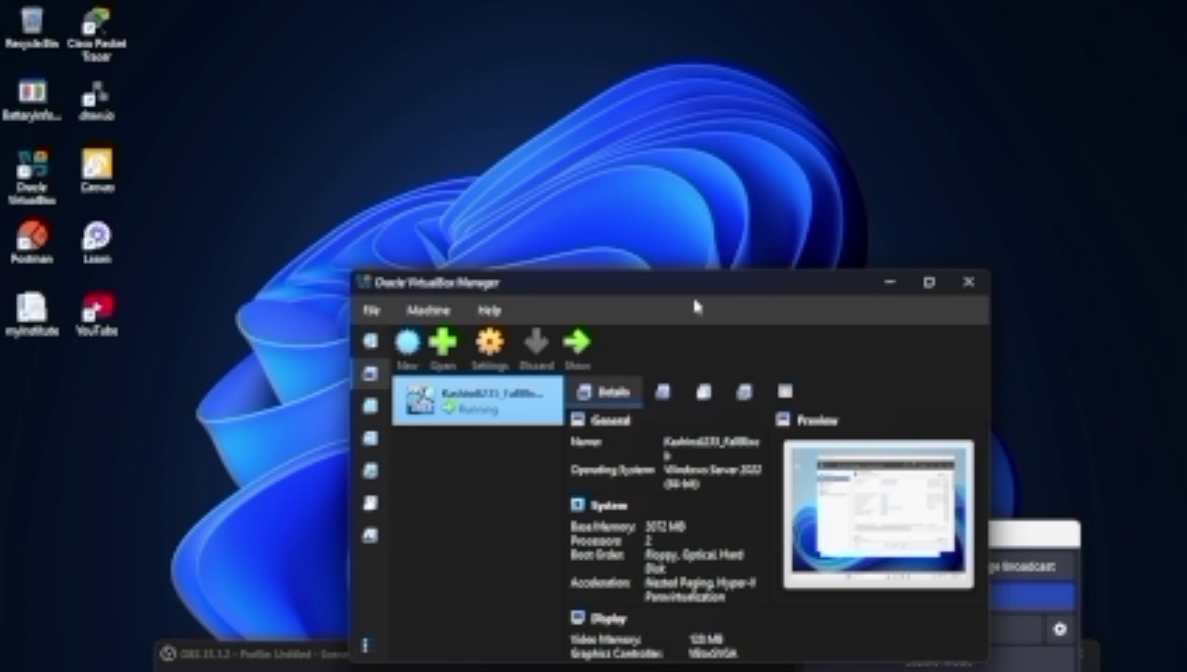
Switch to the running Windows Server virtual machine and open Active Directory Users and Computers from Server Manager.
drag(695, 292, 717, 287)
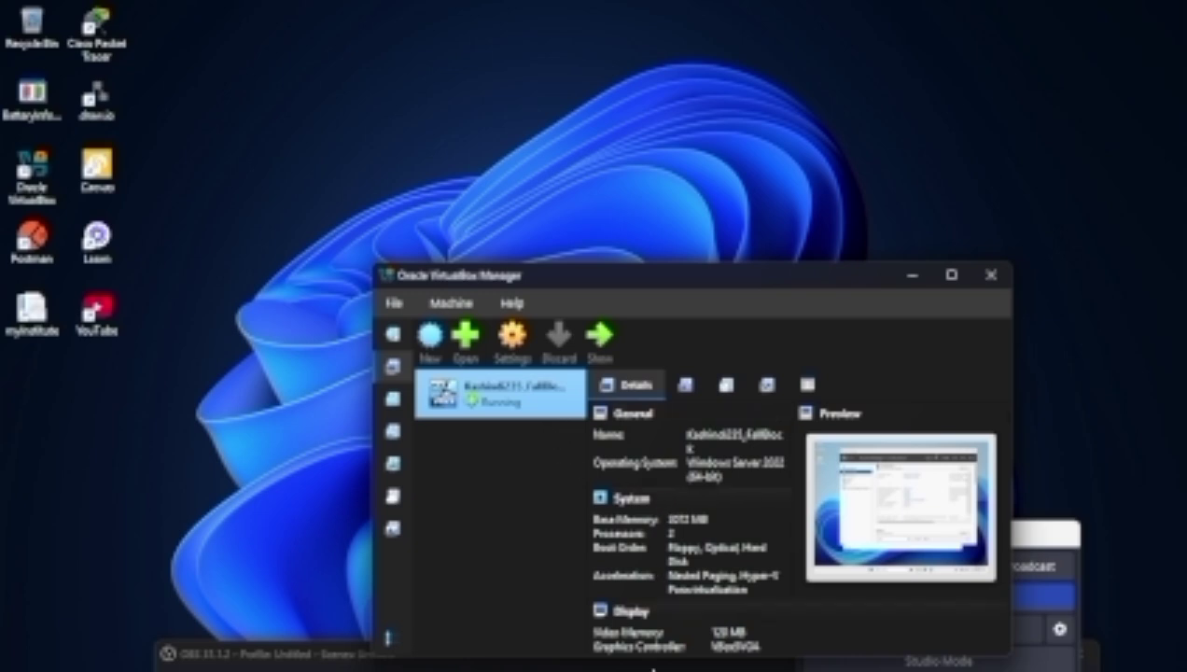
mouse_move(579, 664)
click(771, 652)
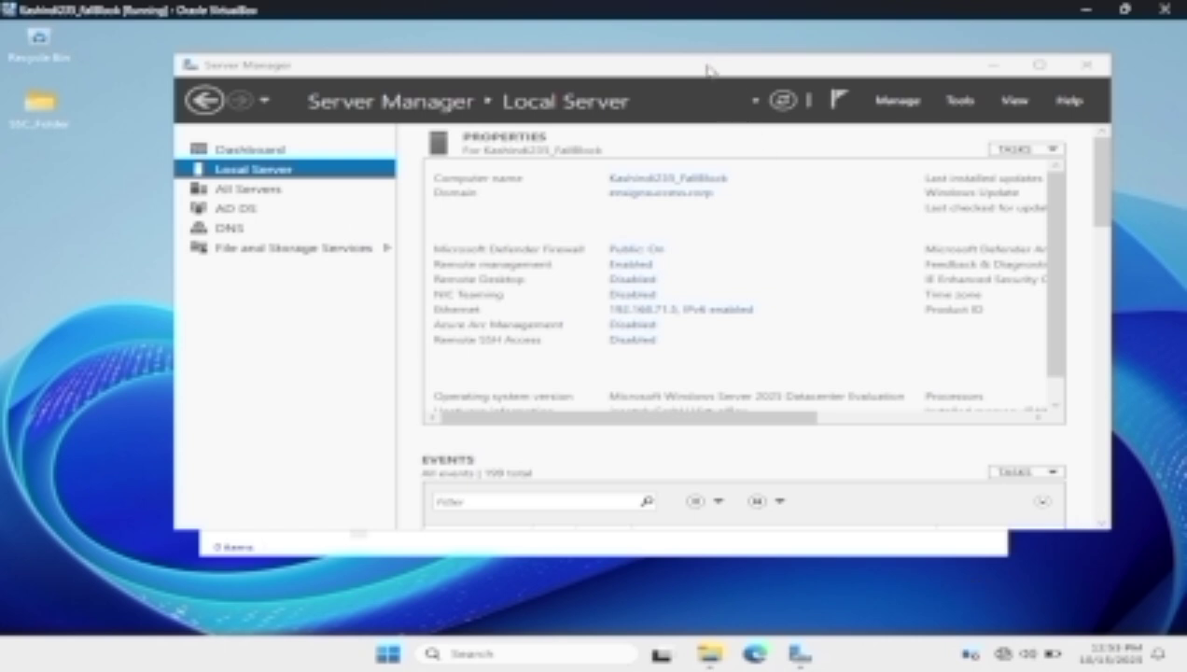
drag(707, 58, 682, 65)
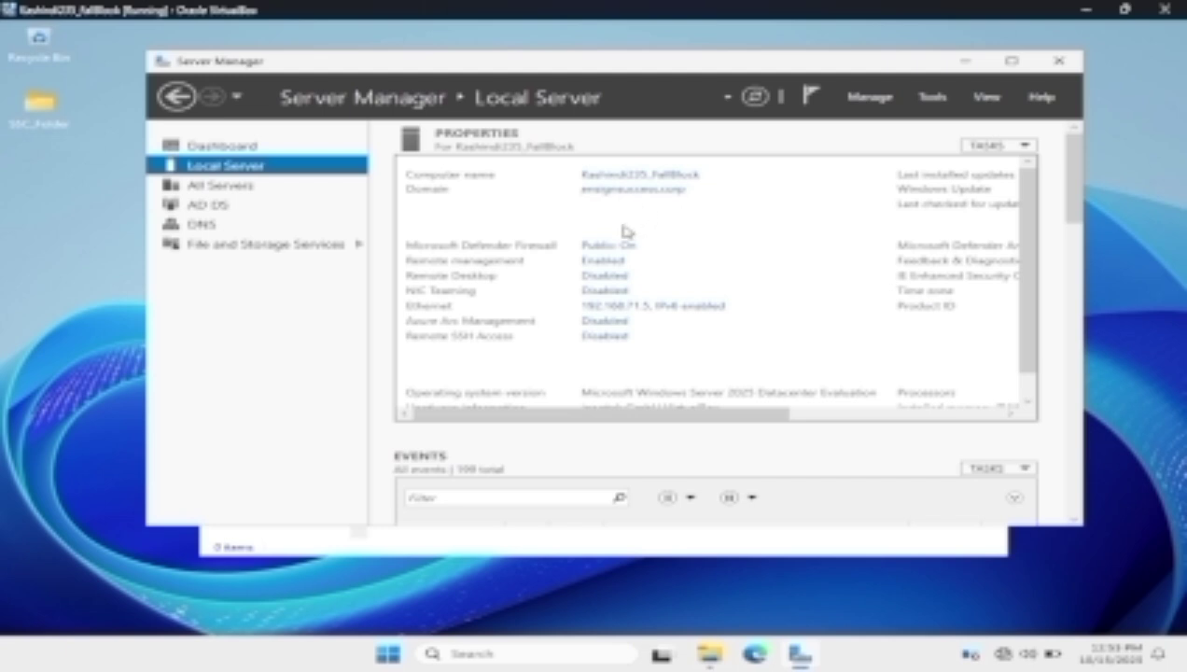
click(934, 97)
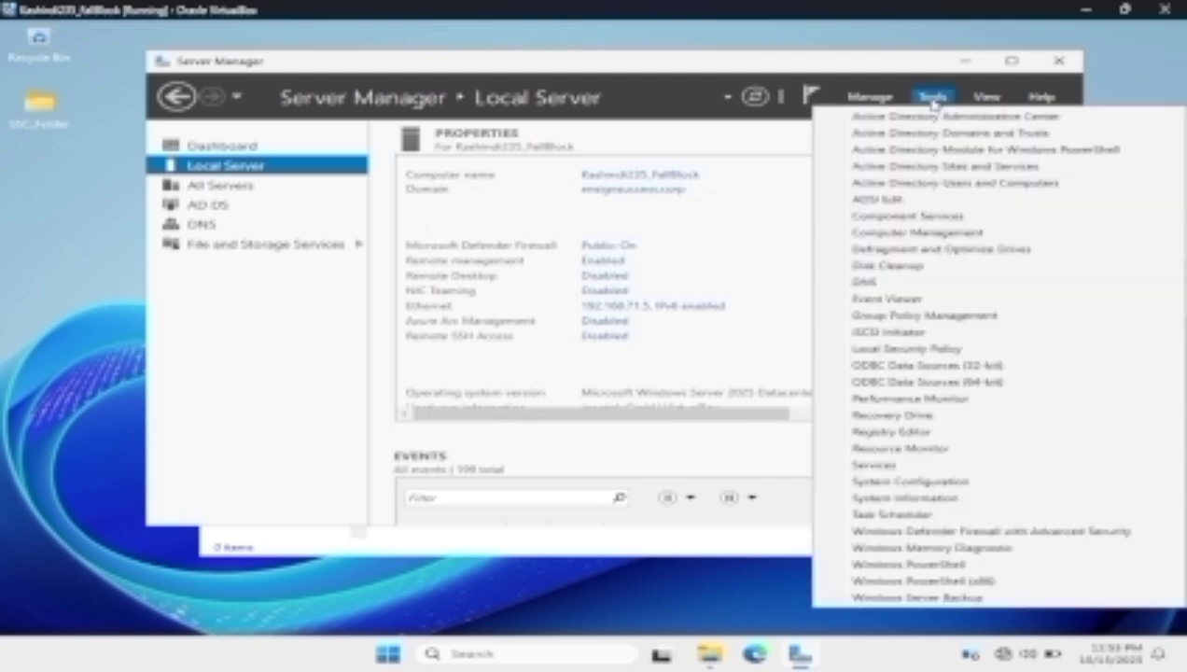
click(882, 184)
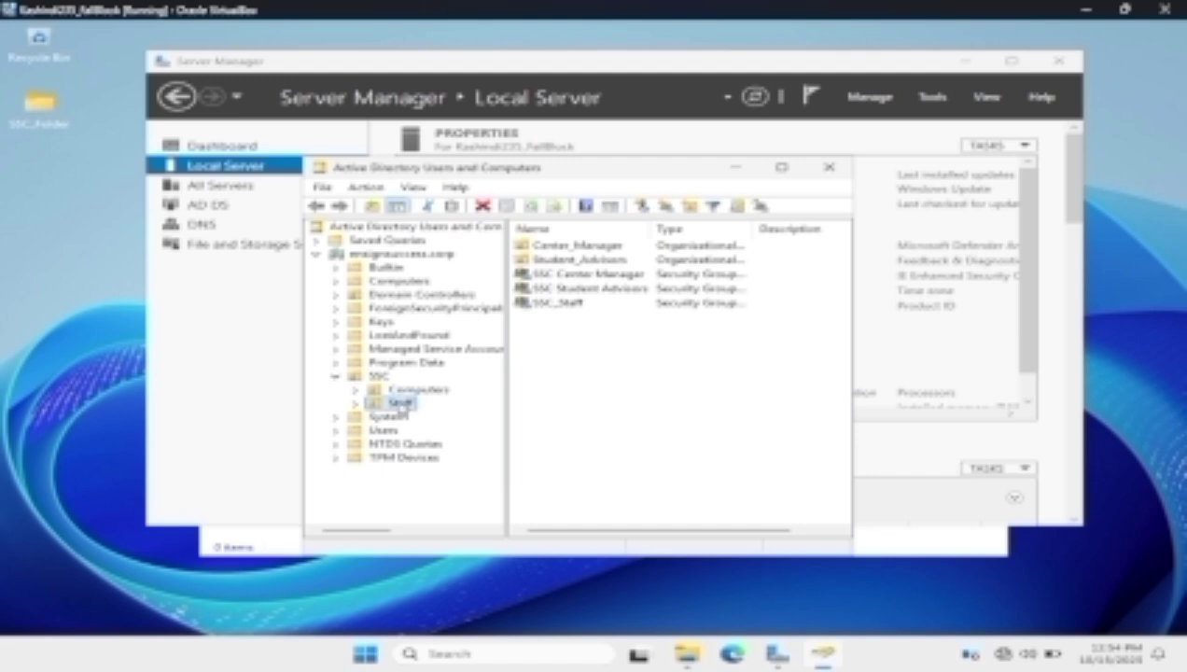
Examine the SSC organizational unit and its Staff unit, including the Center_Manager and Student_Advisors sub-units.
click(356, 405)
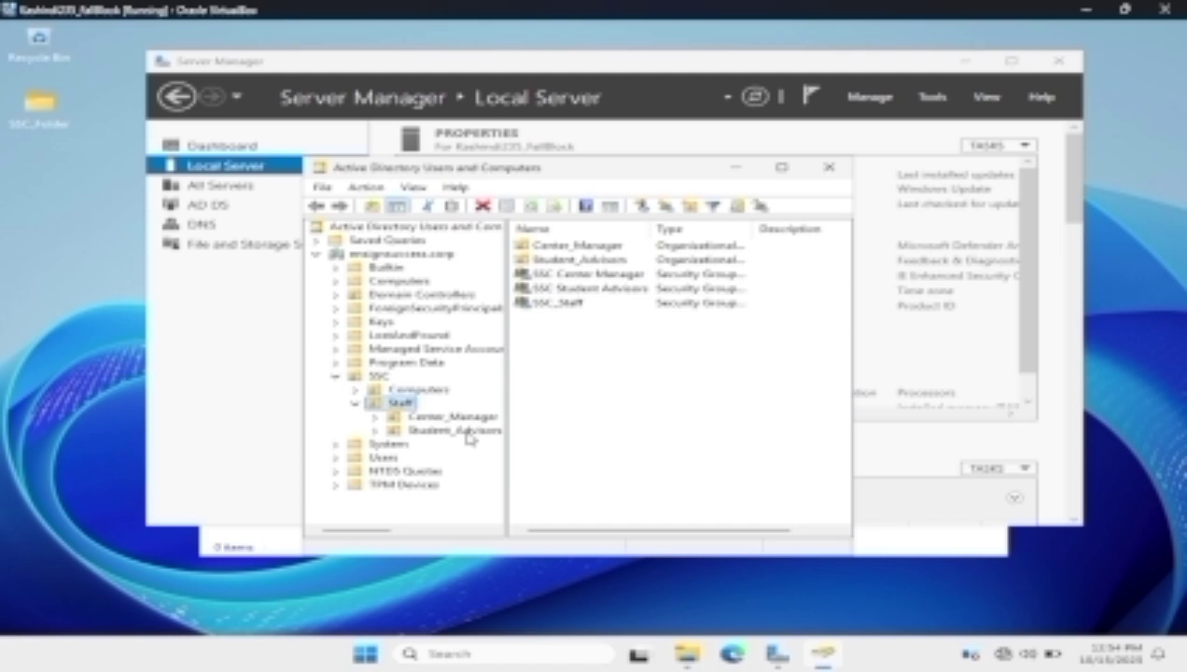
click(382, 377)
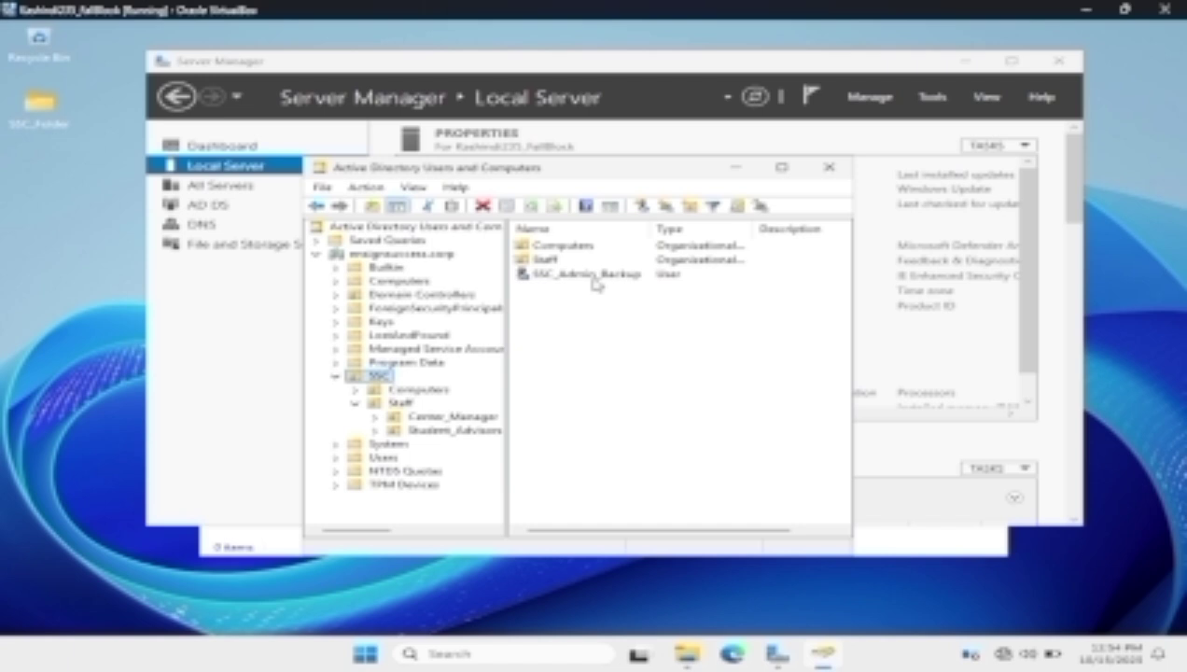
click(404, 405)
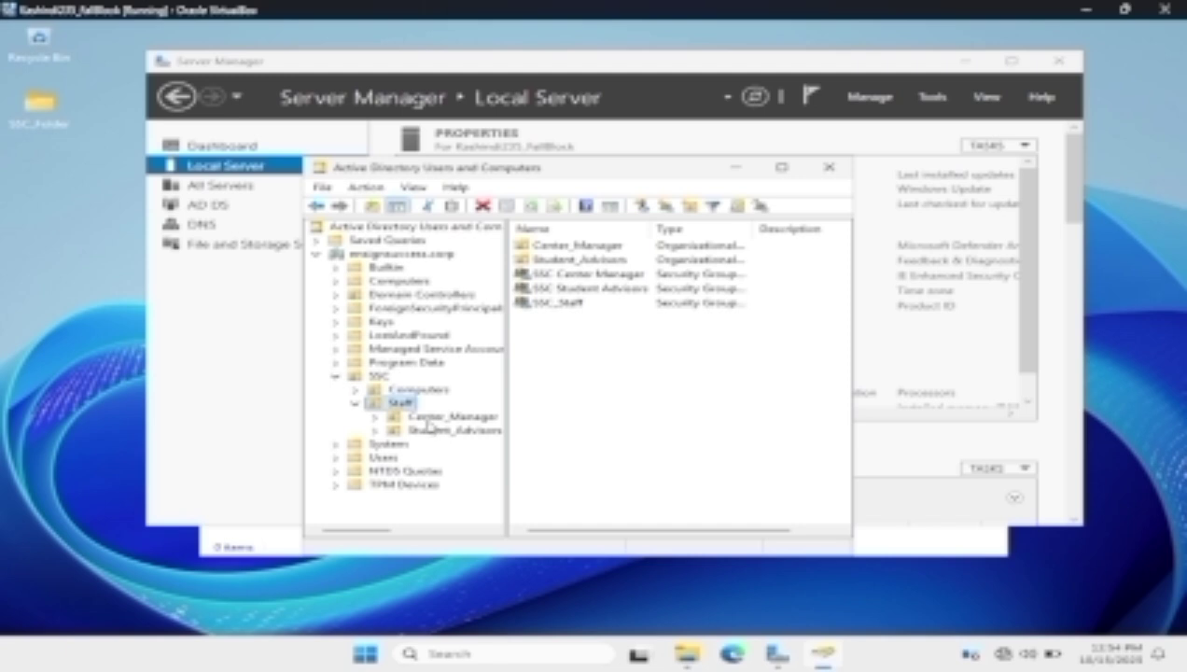
click(425, 418)
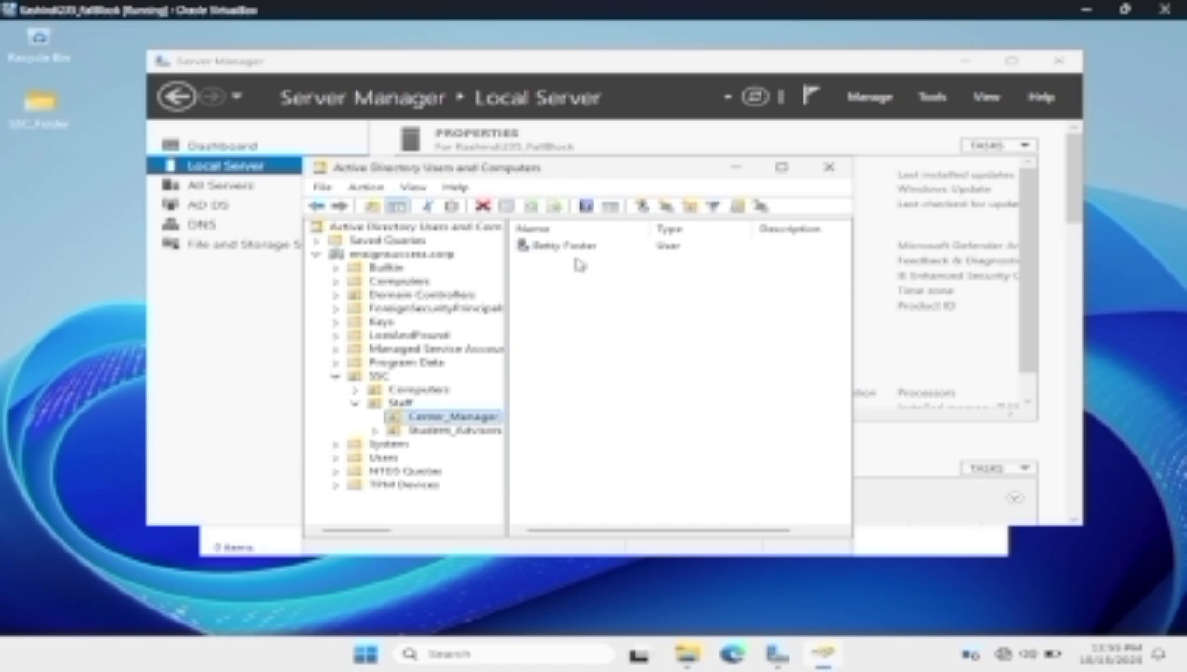
click(445, 434)
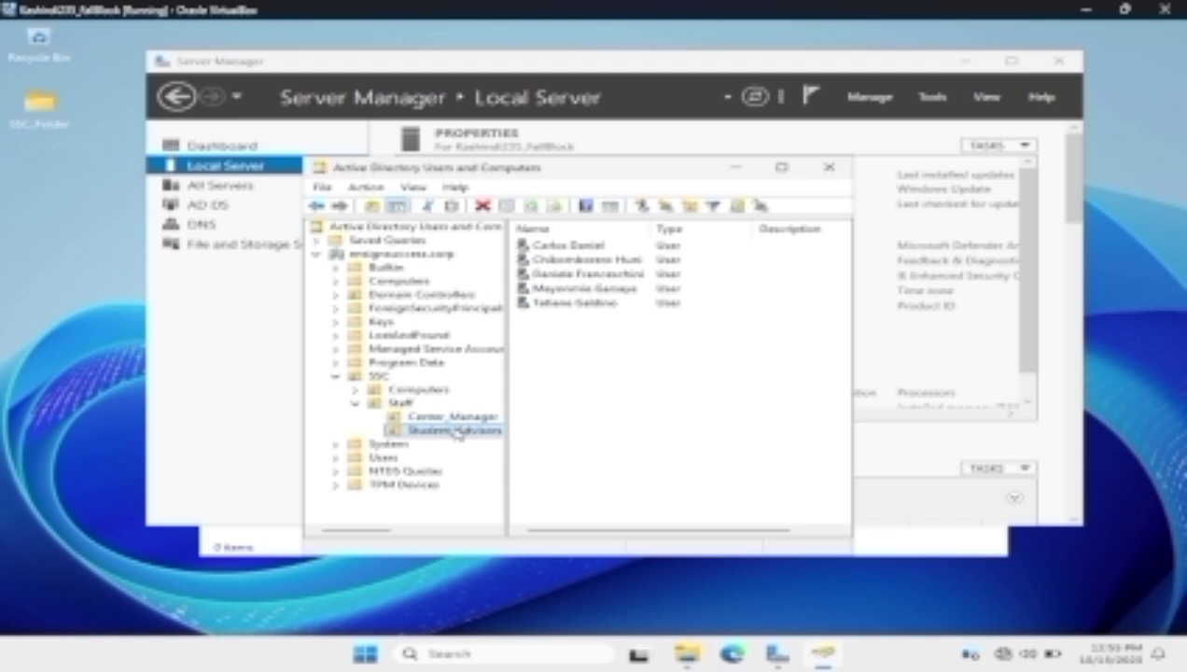
click(399, 403)
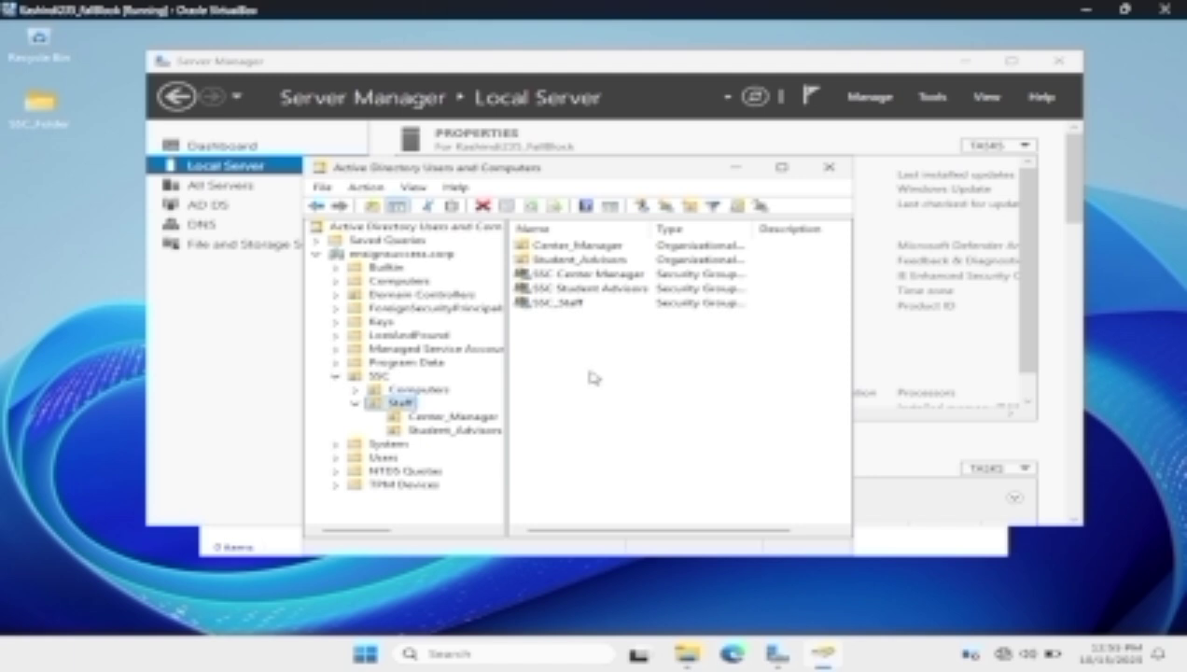
Review the member list of the SSC_Staff group with the name column widened, and close its properties.
right_click(557, 310)
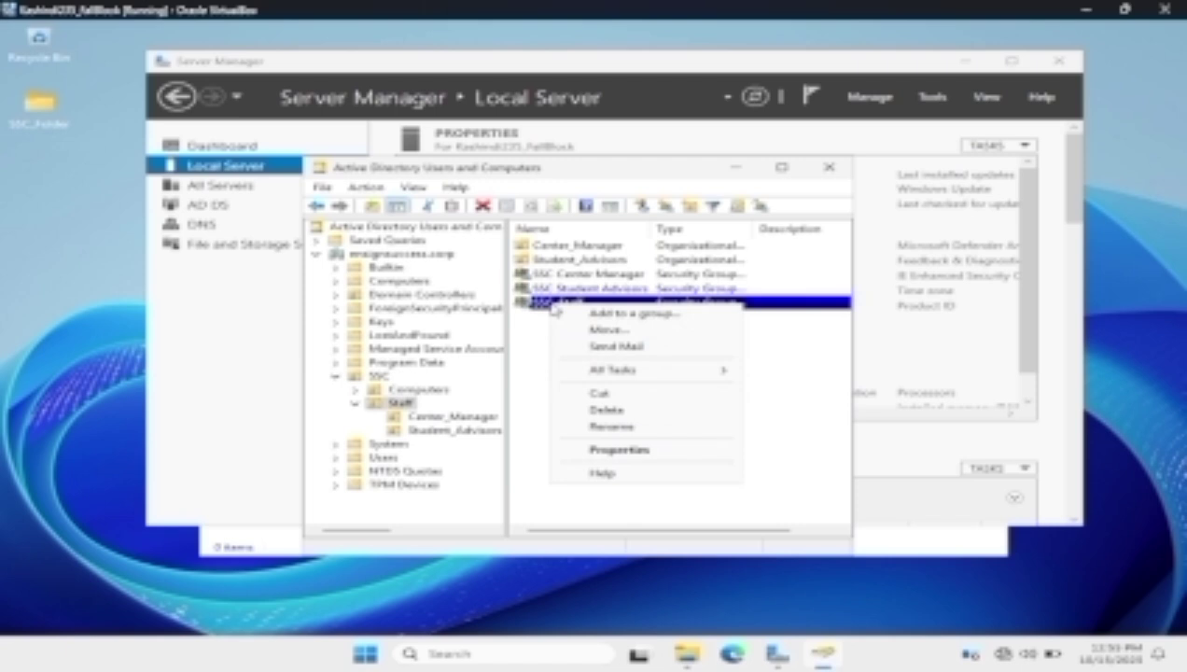
click(609, 450)
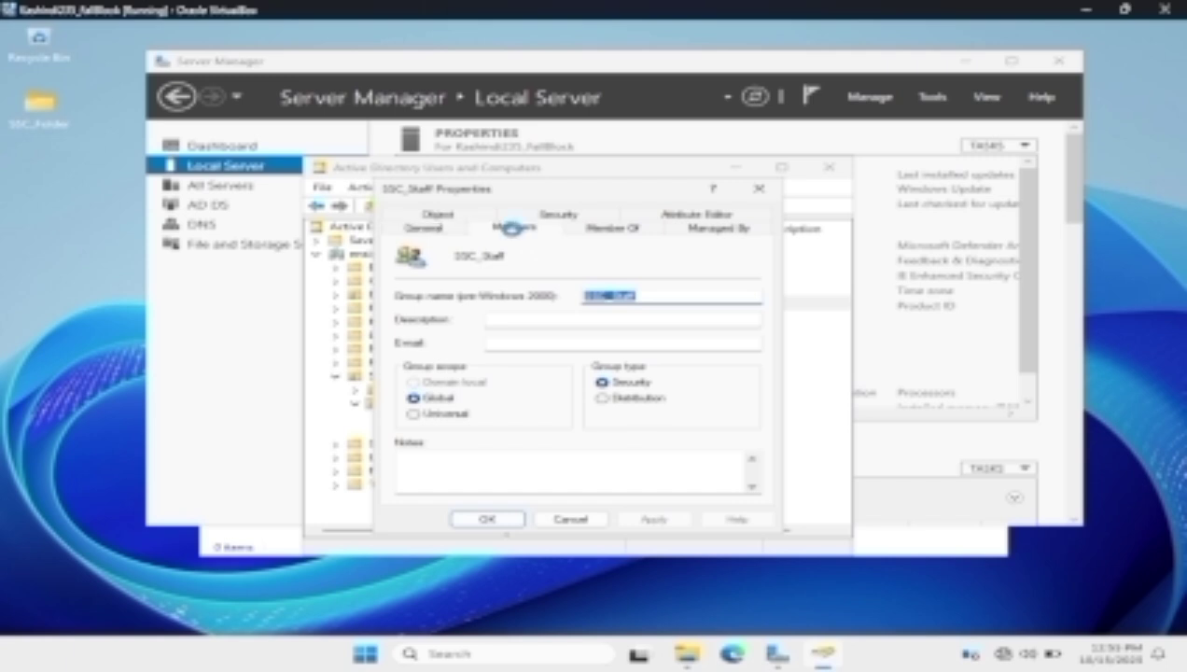
click(512, 228)
click(463, 317)
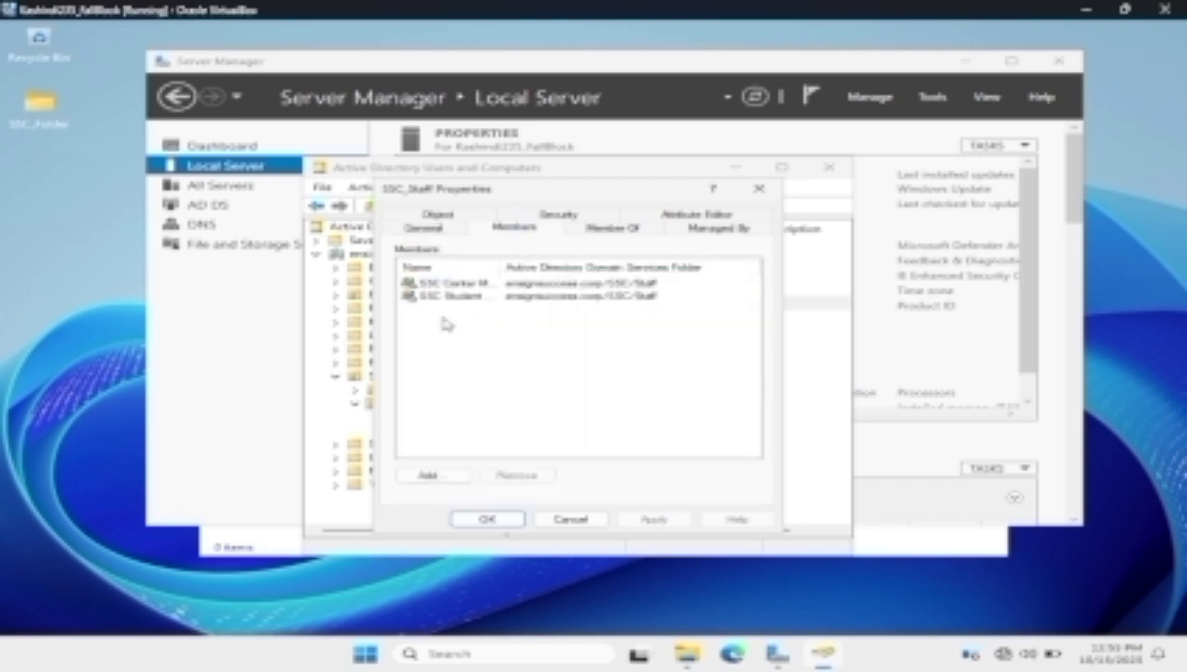
drag(501, 268, 537, 268)
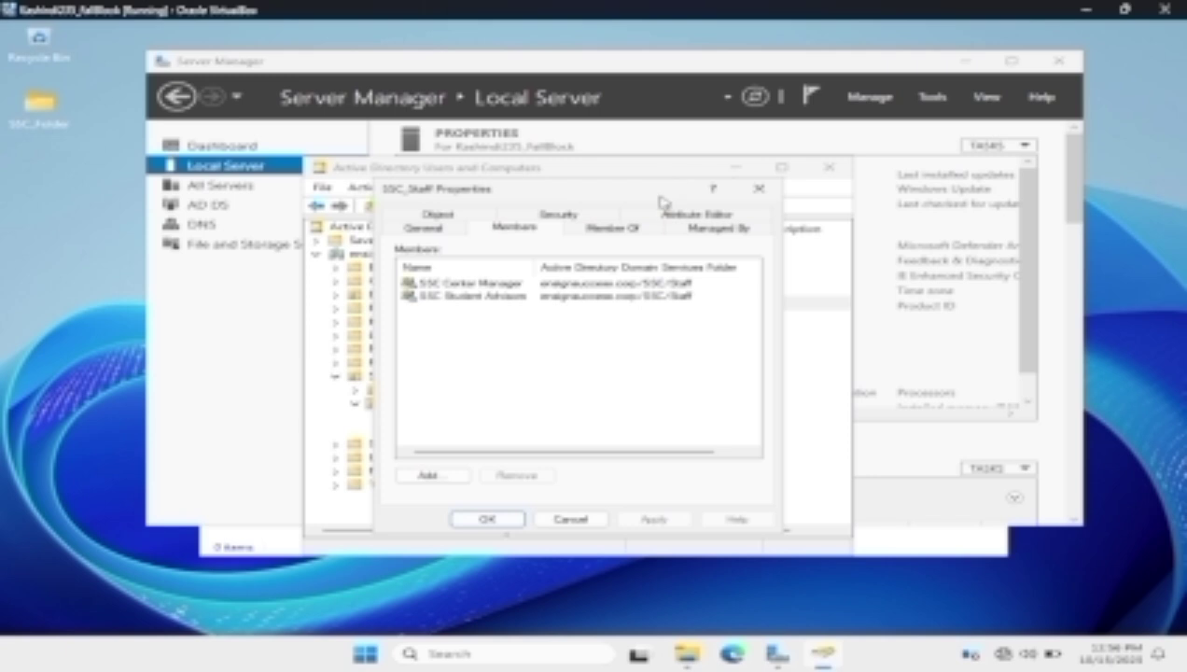
drag(657, 199, 739, 241)
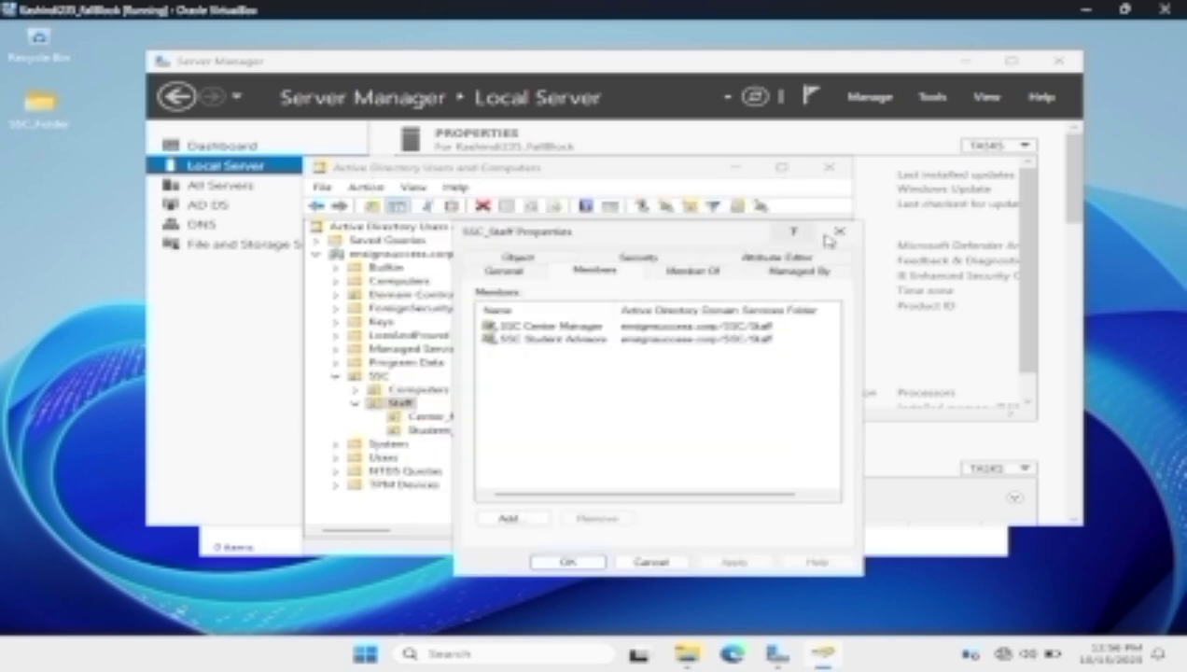
click(632, 309)
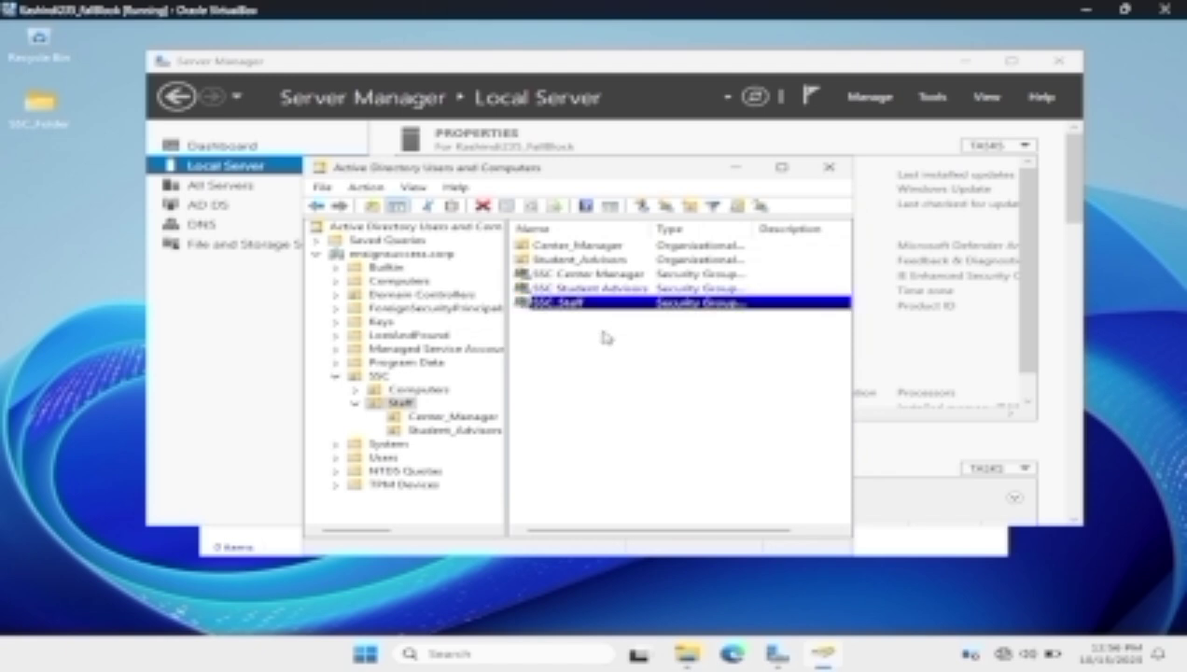
Review the member list of the SSC Student Advisors group and close its properties.
right_click(581, 327)
click(563, 323)
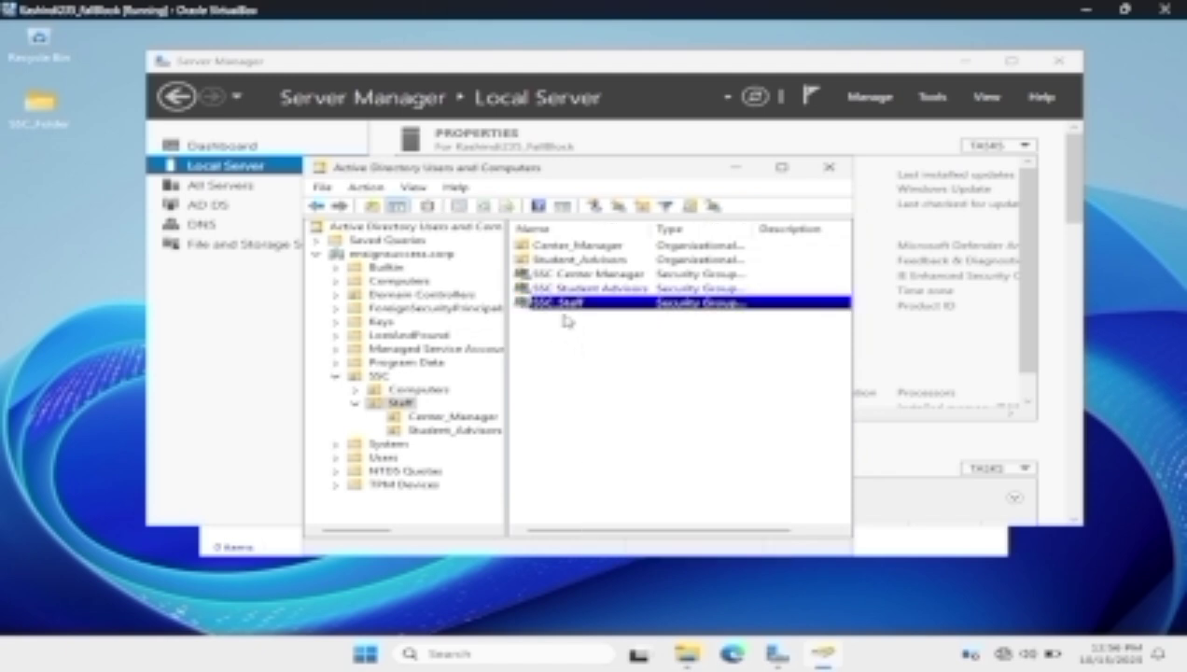
right_click(569, 294)
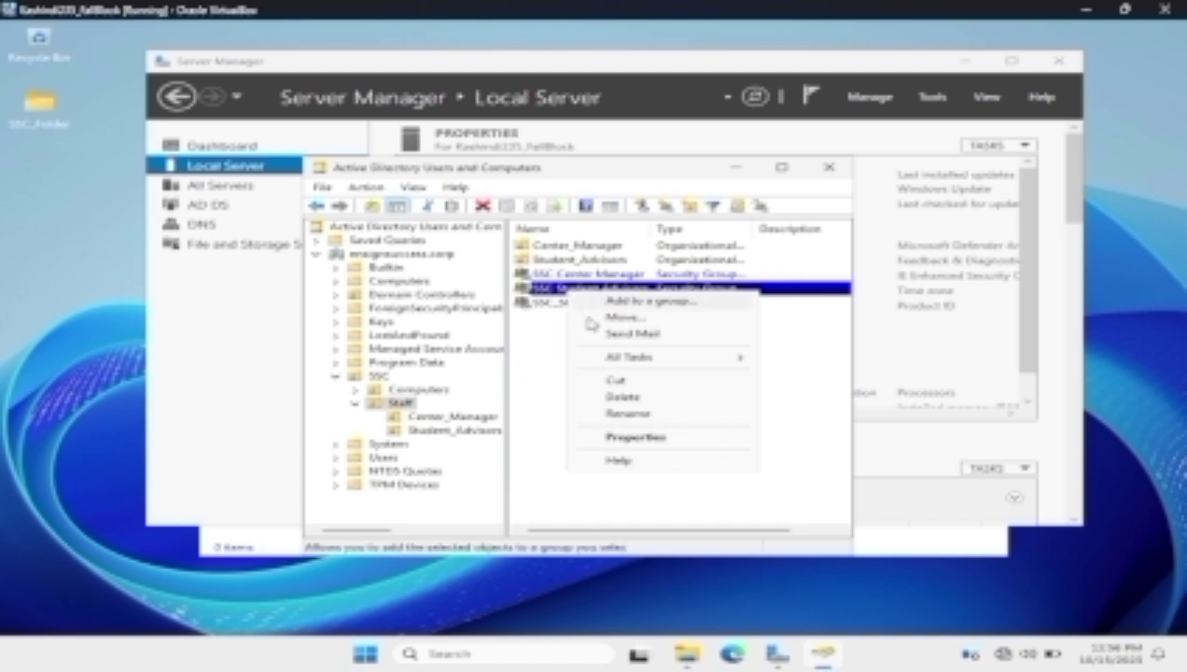
click(612, 437)
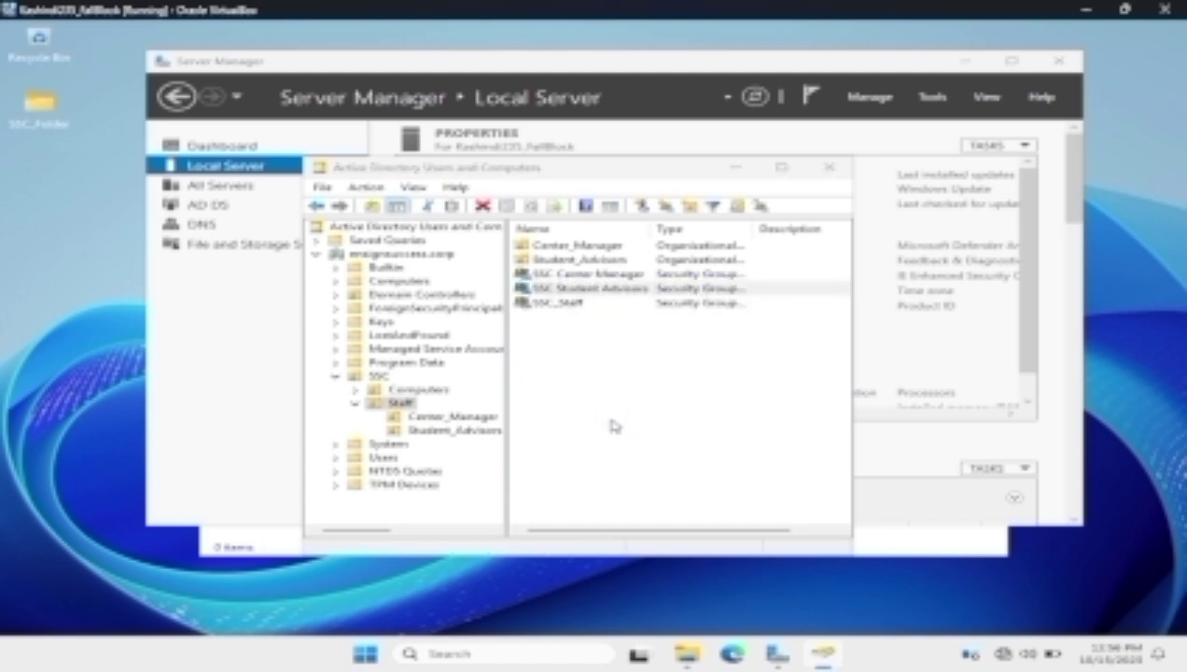
click(594, 270)
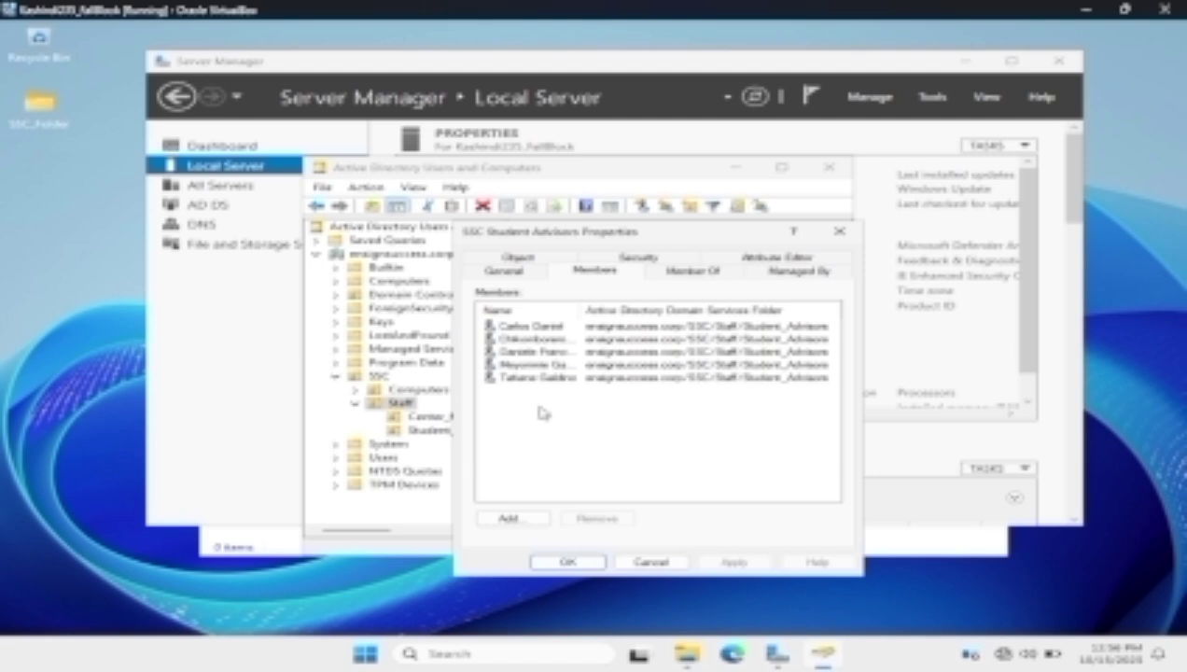
click(841, 235)
Review the member list of the SSC Center Manager group and close its properties.
click(571, 286)
right_click(569, 275)
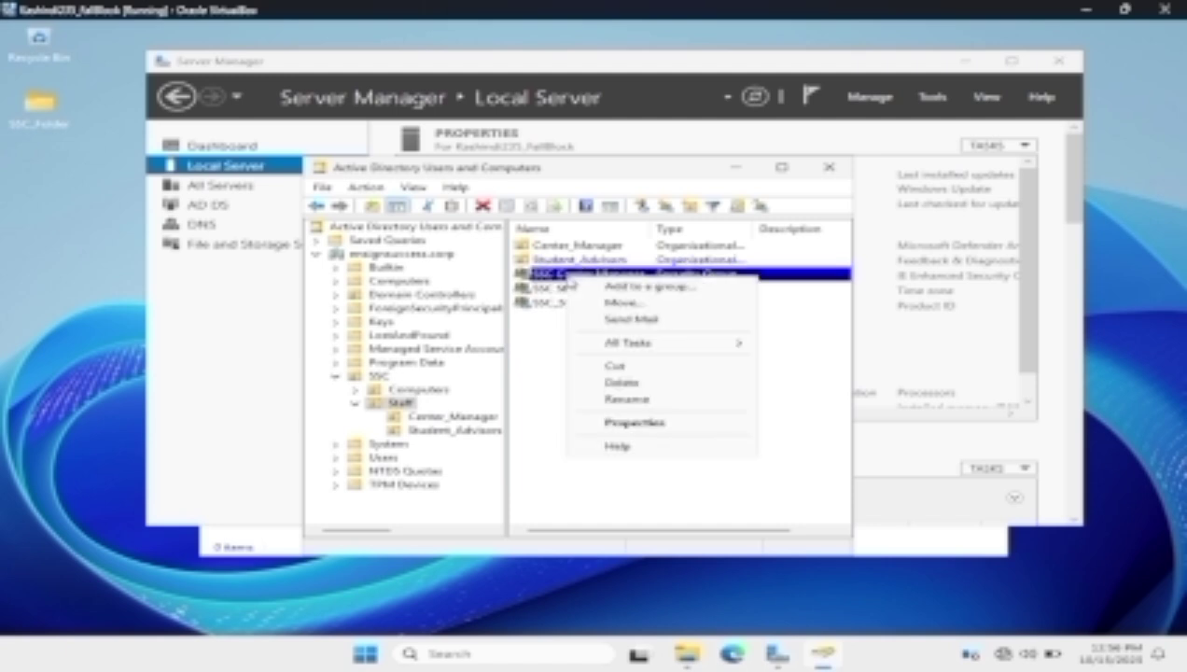
click(624, 422)
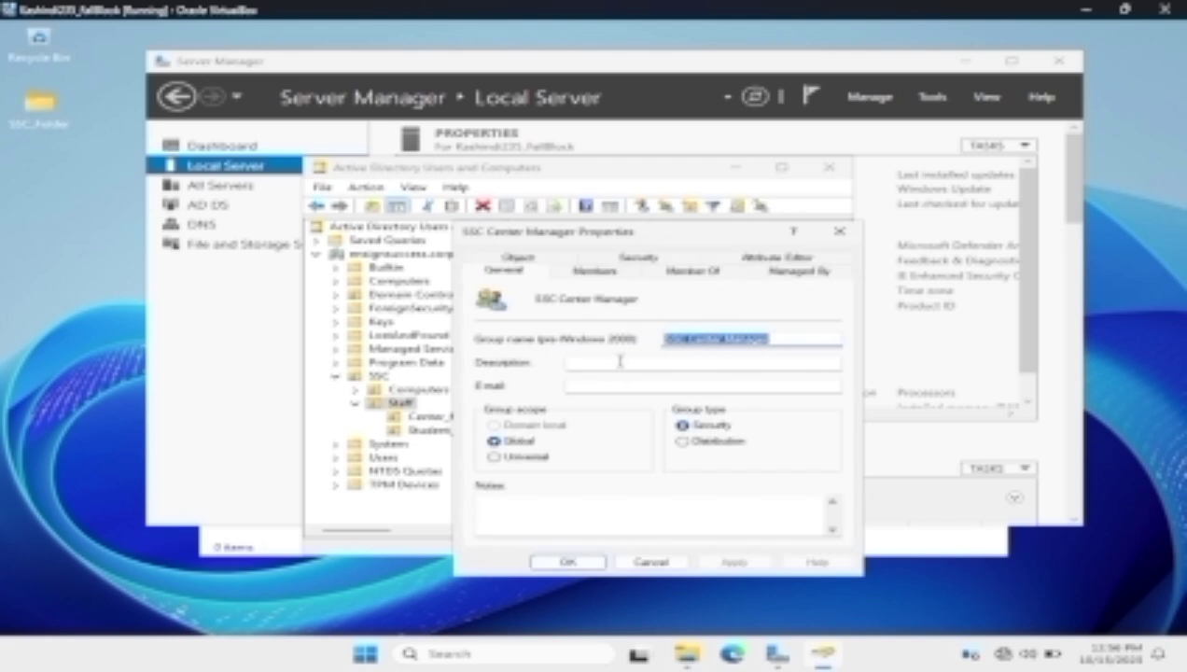
click(595, 269)
click(553, 371)
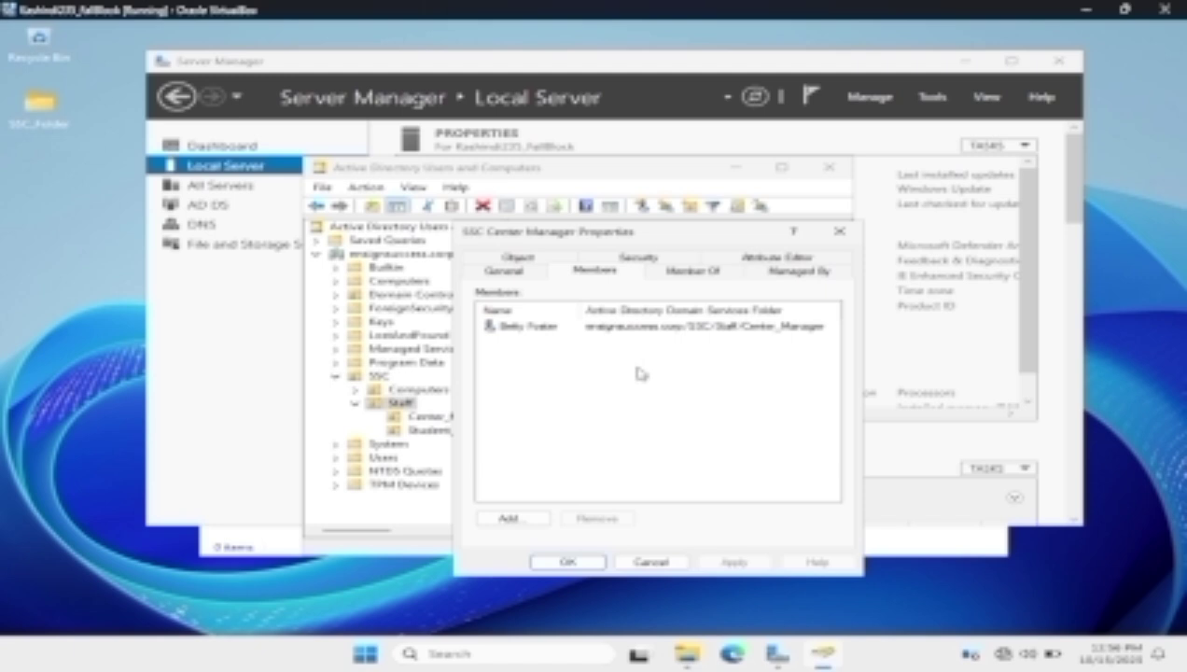
click(833, 230)
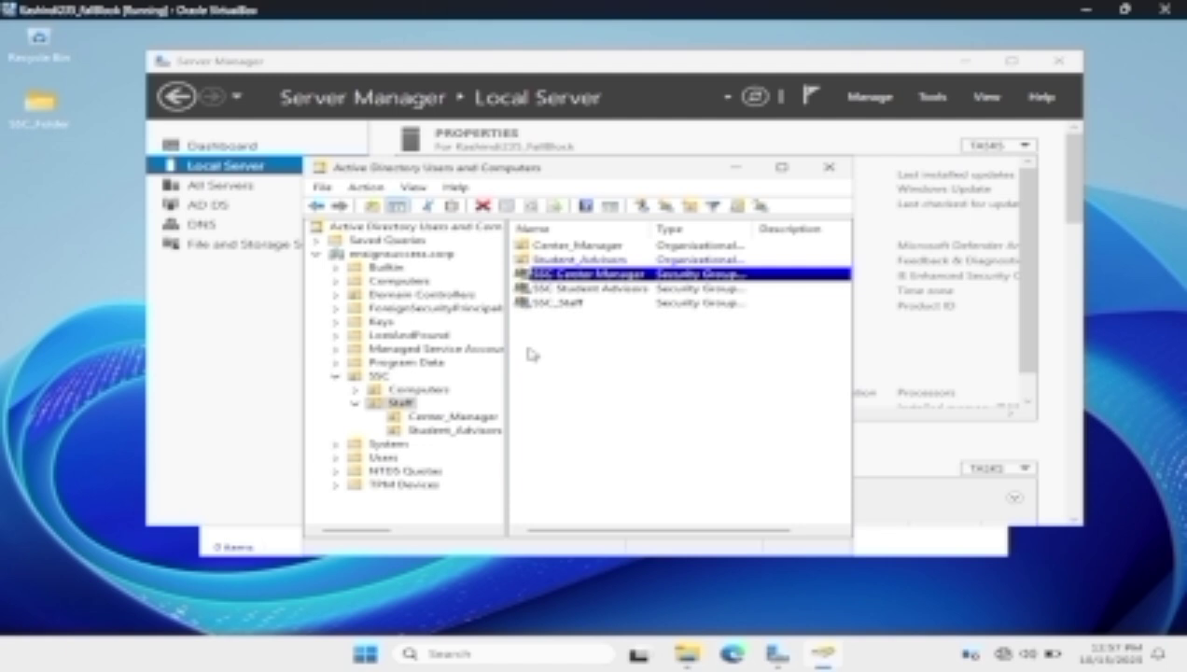
Open SSC_Folder on the desktop, view the contents of its Admin Reports folder and return to SSC_Folder.
click(39, 110)
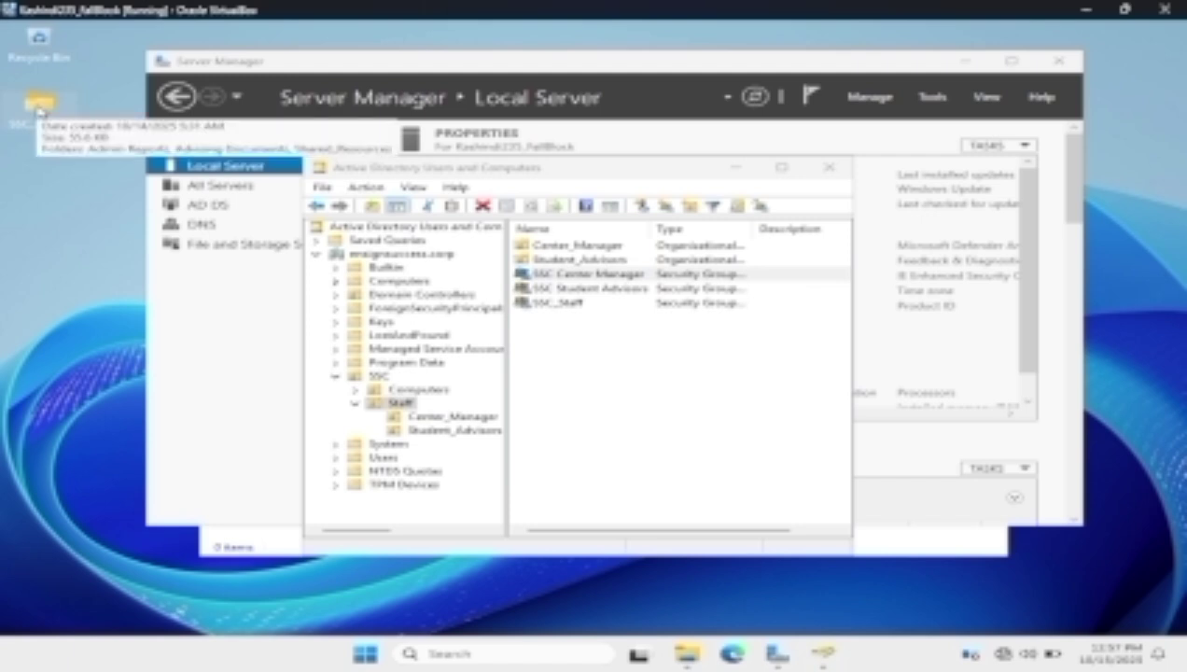
double_click(33, 110)
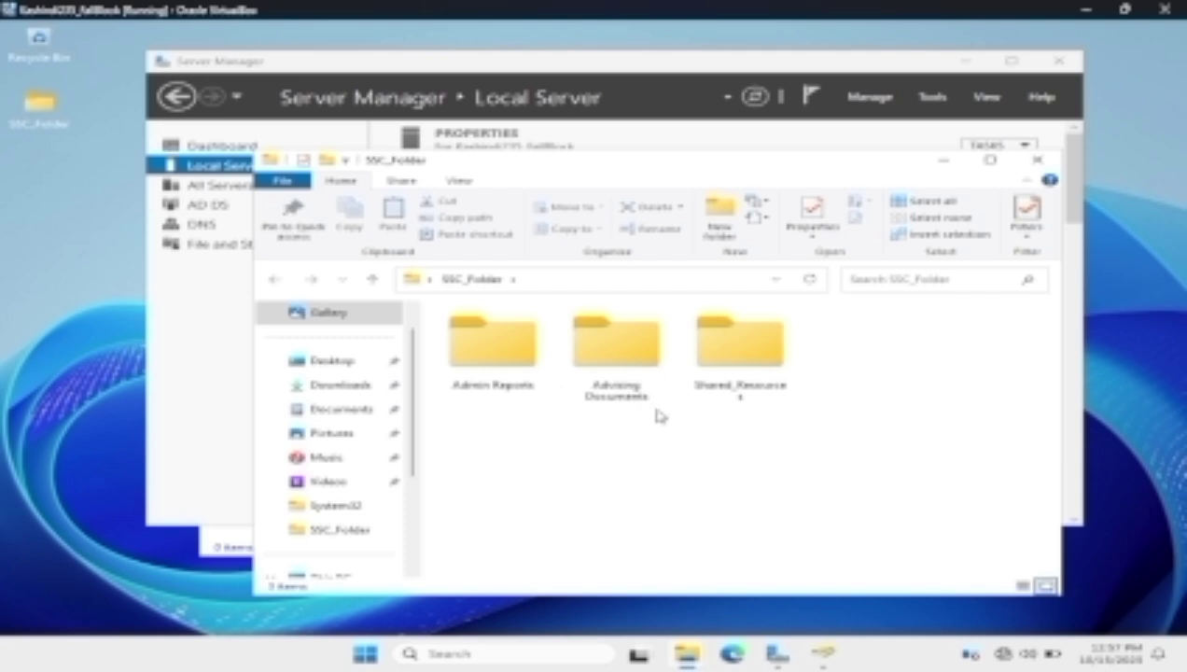
click(517, 364)
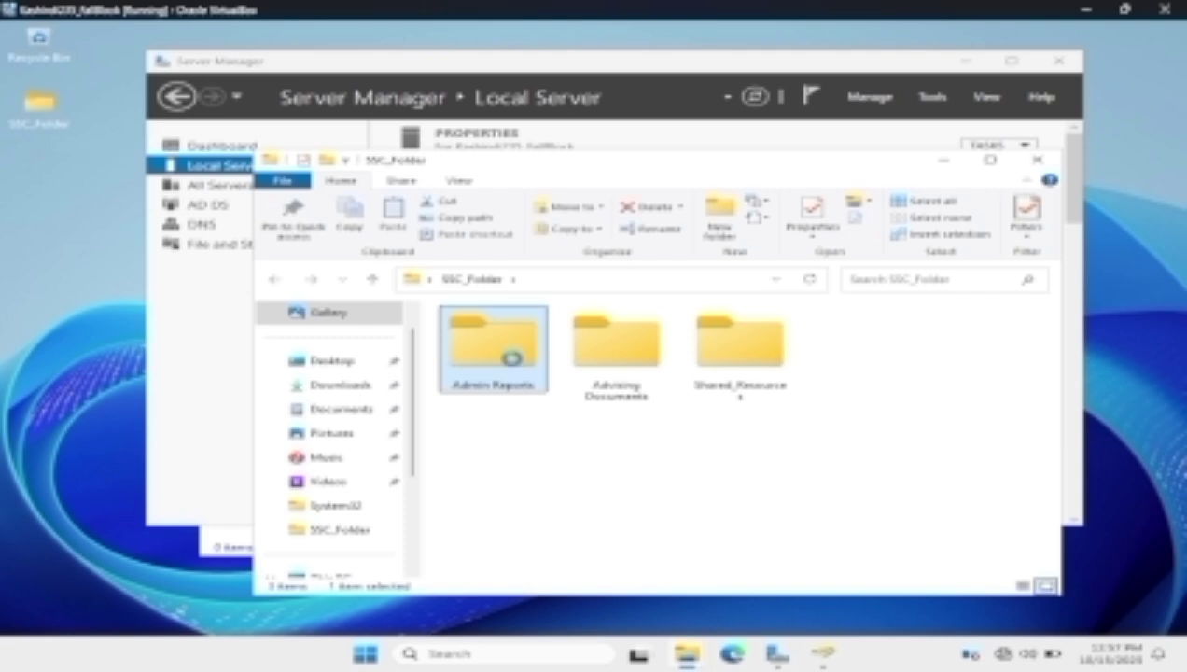
double_click(517, 364)
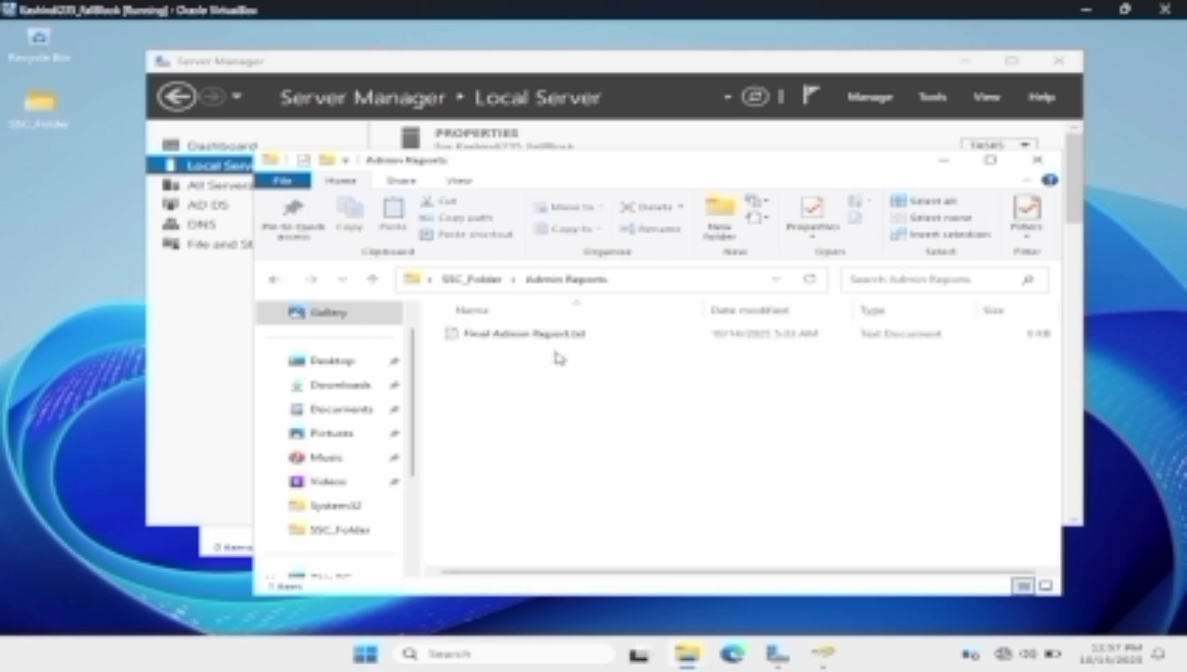
click(275, 279)
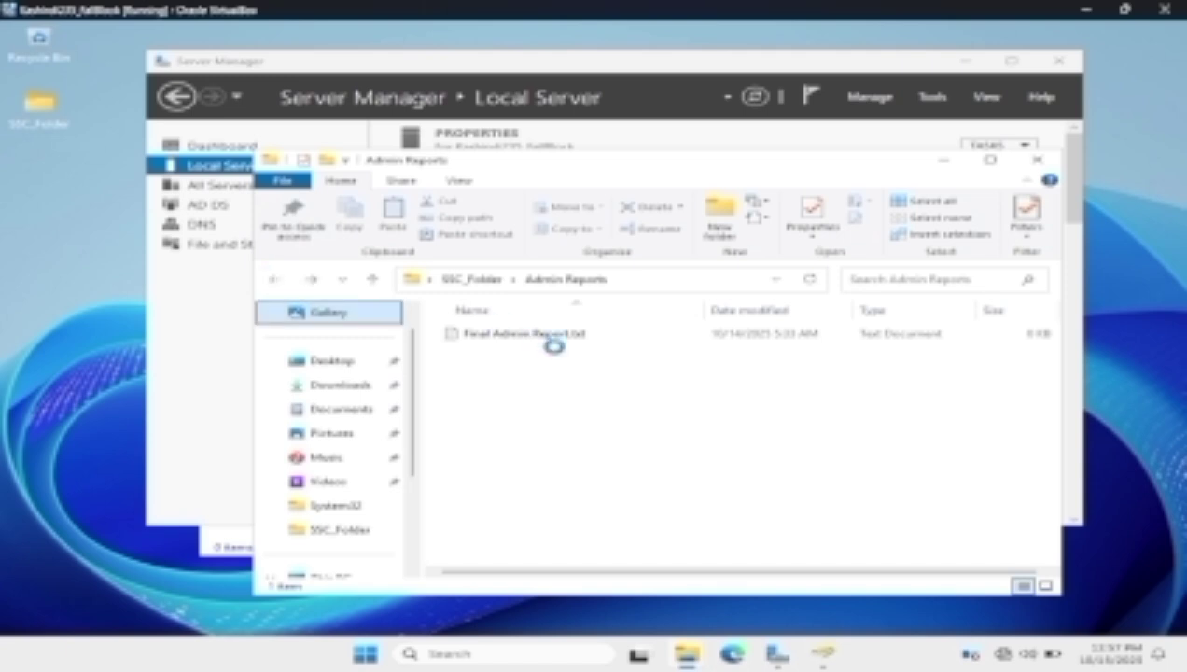
View the contents of the Advising Documents and Shared_Resources folders, returning to SSC_Folder.
click(620, 357)
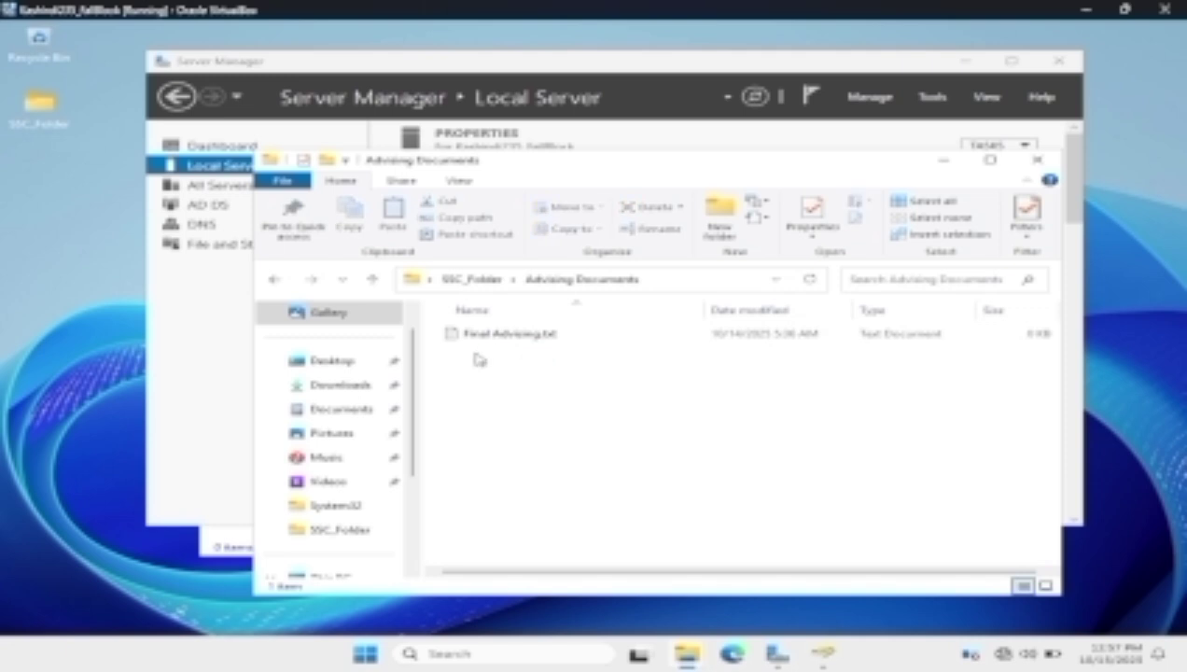
click(275, 279)
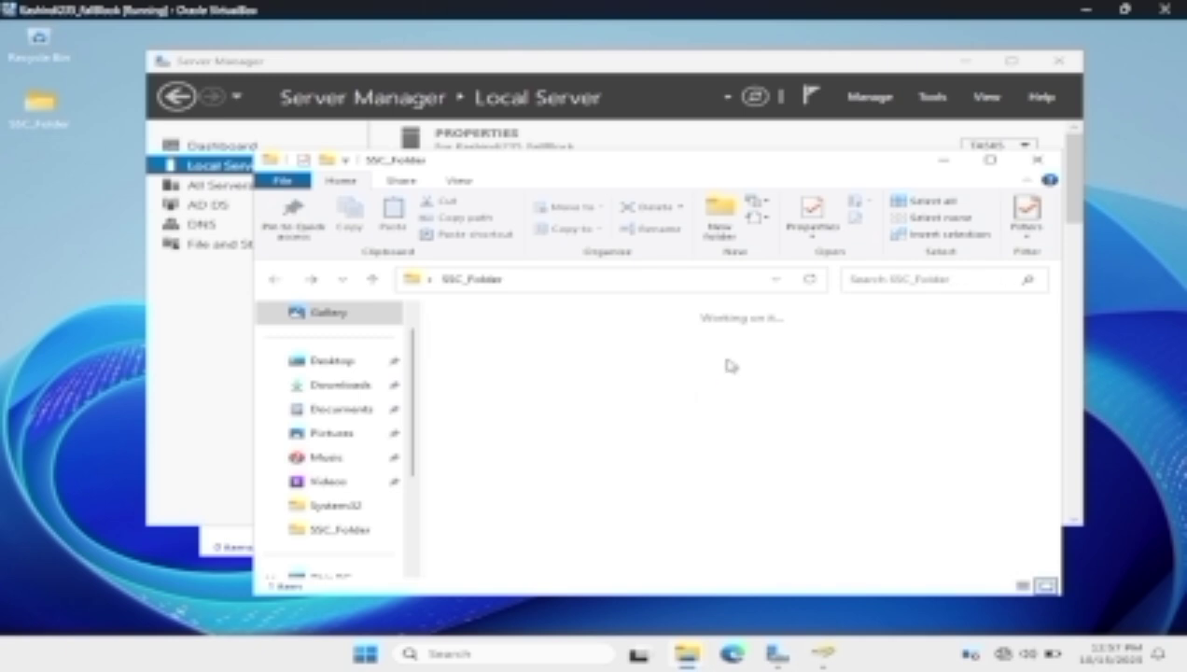
click(757, 363)
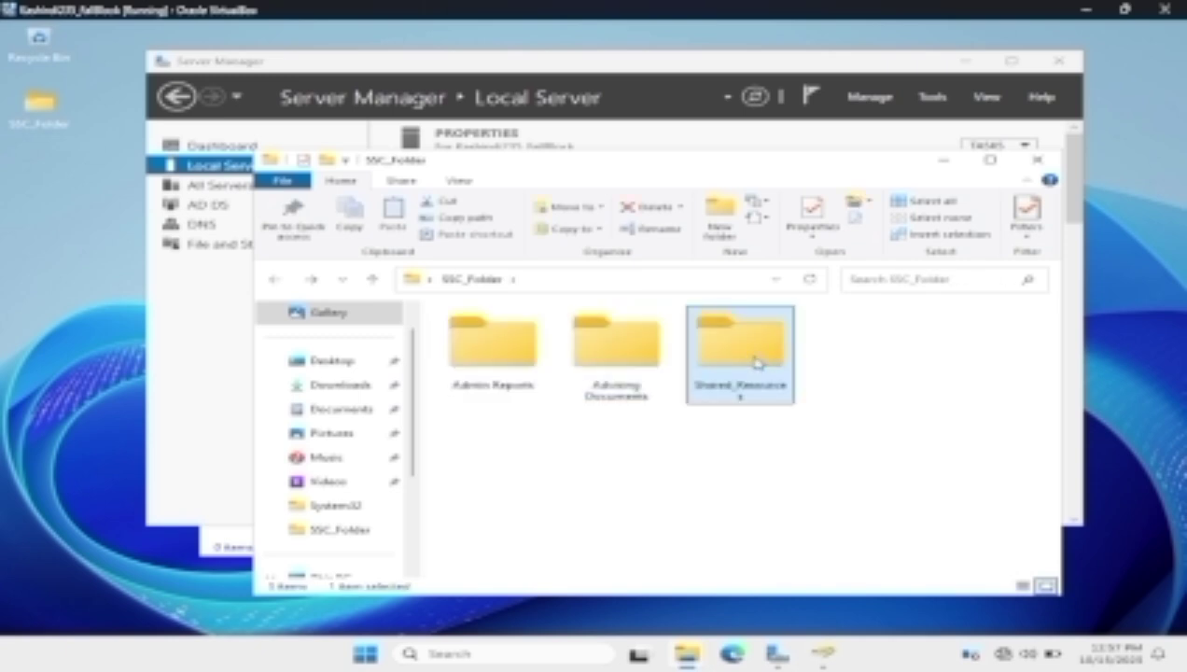
double_click(757, 363)
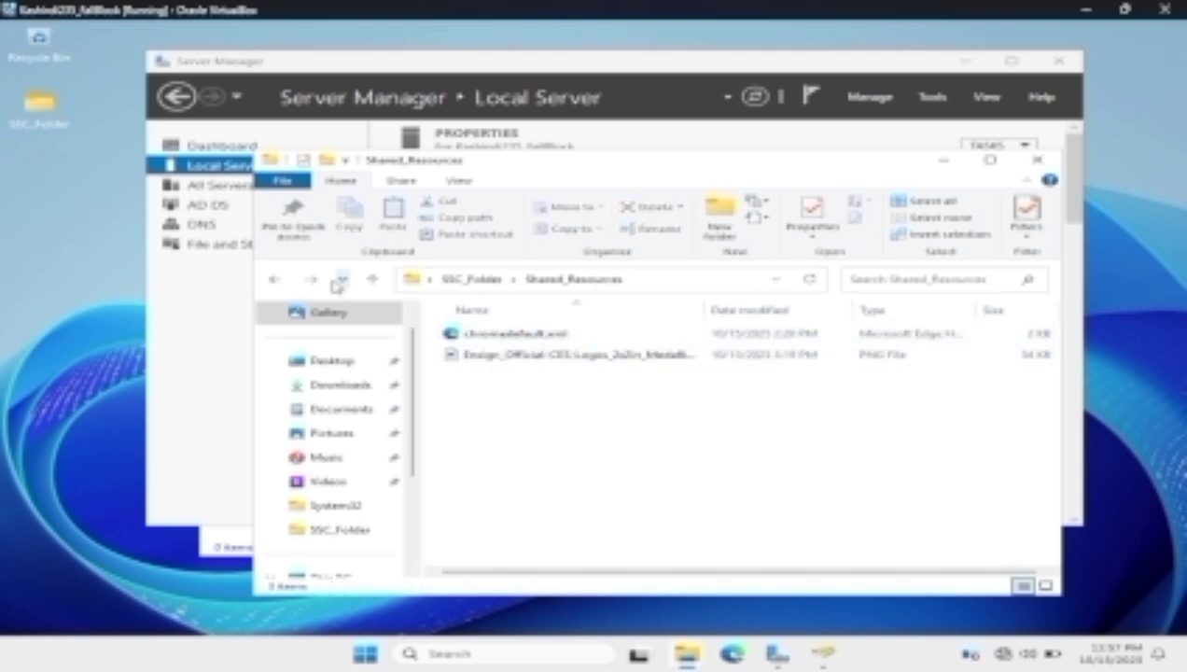
click(272, 279)
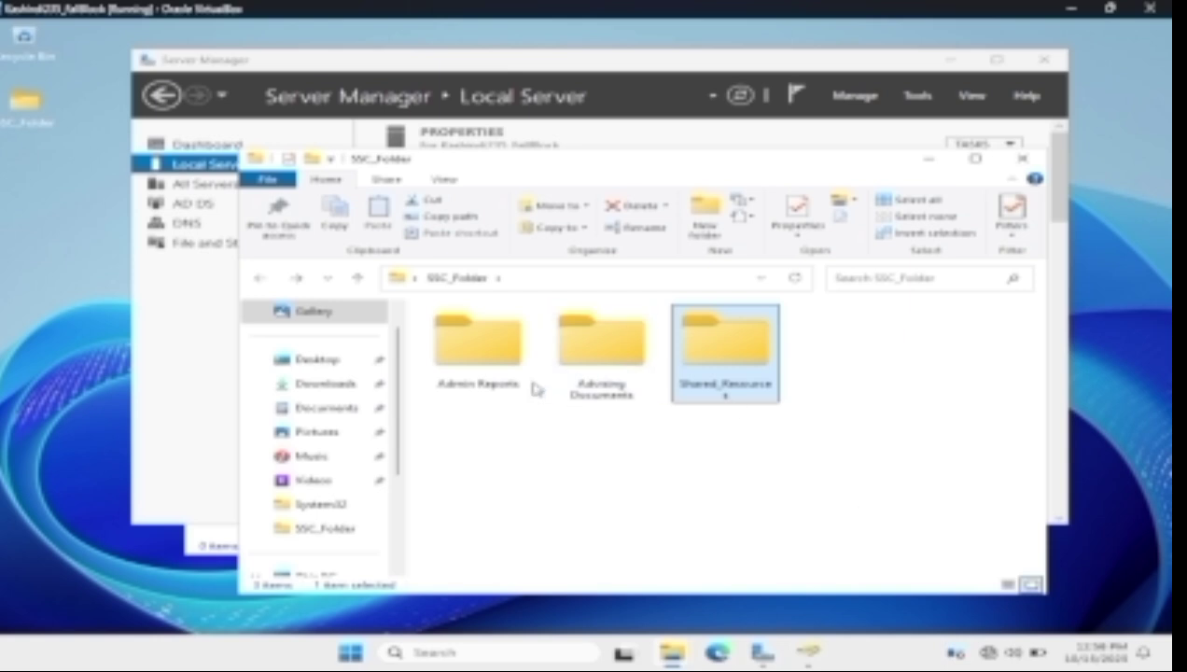
Review the SSC Center Manager group's security permissions on the Admin Reports folder and close its properties.
click(442, 329)
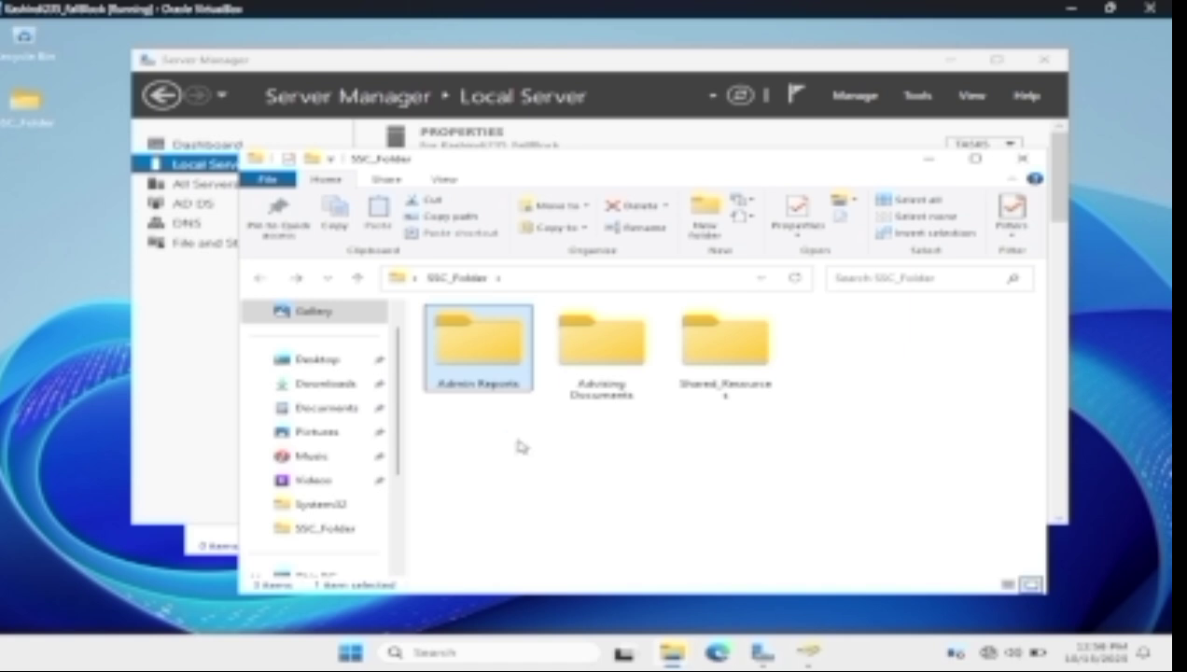
right_click(443, 327)
click(511, 607)
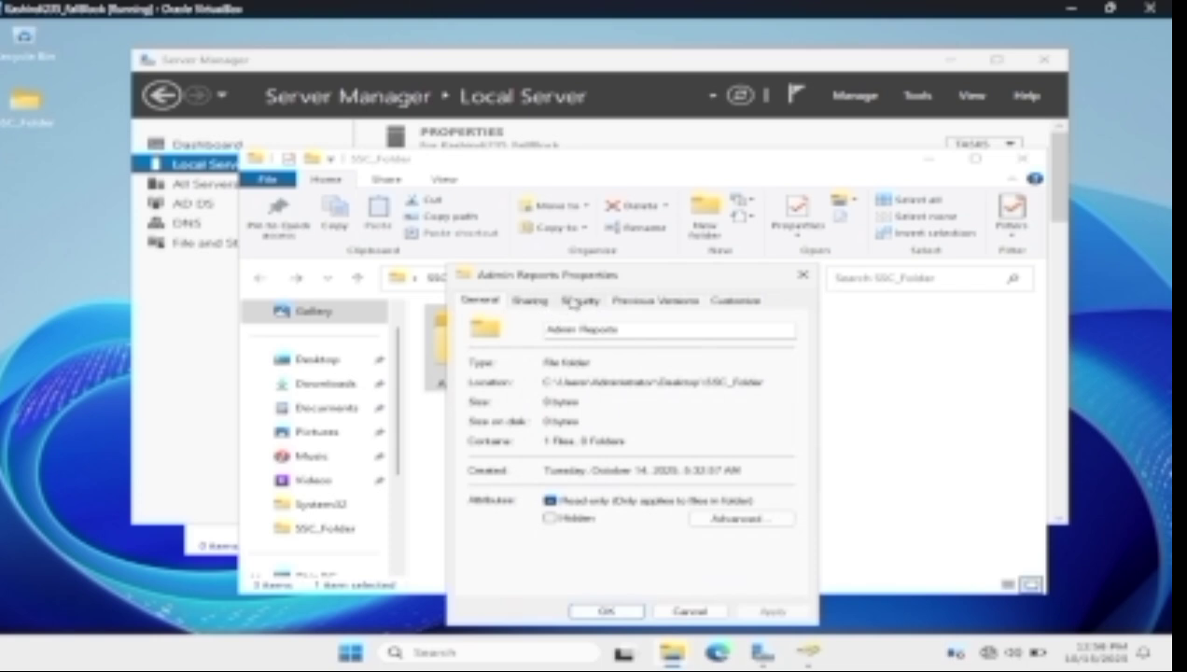
click(572, 300)
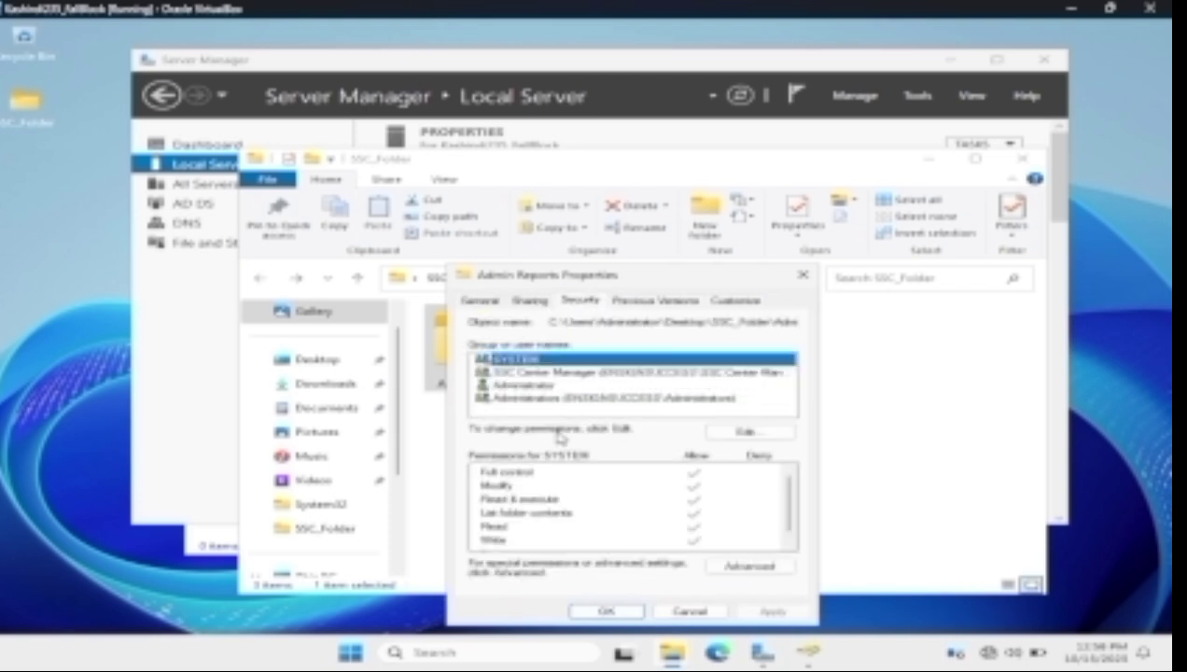
click(553, 373)
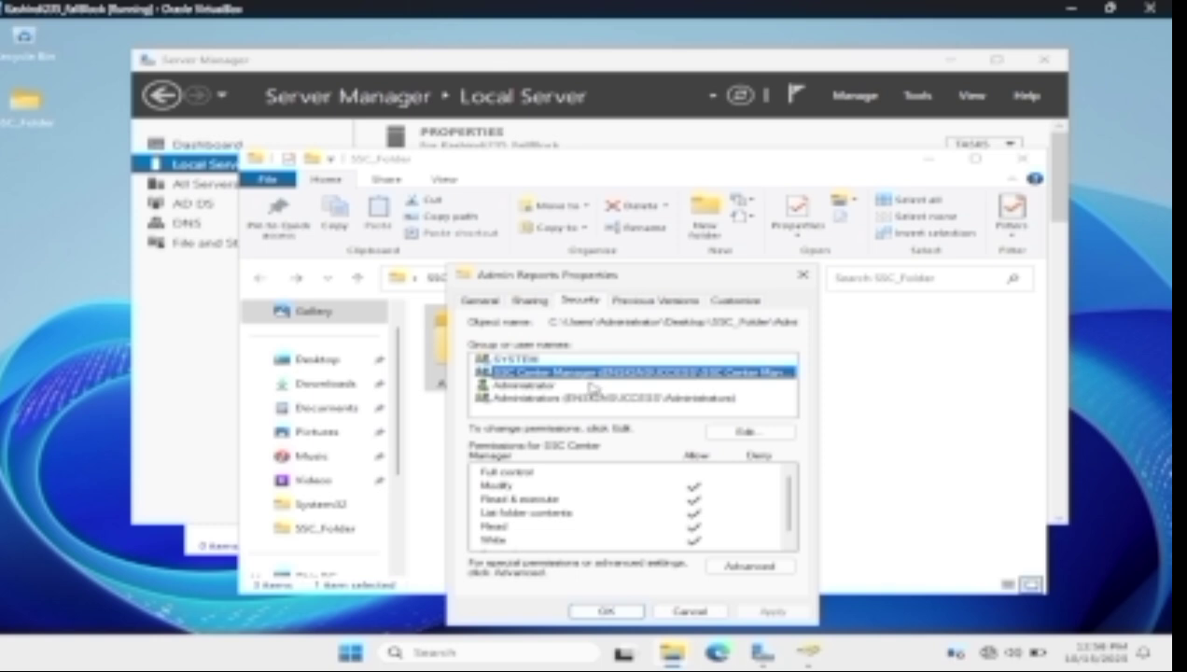
click(512, 486)
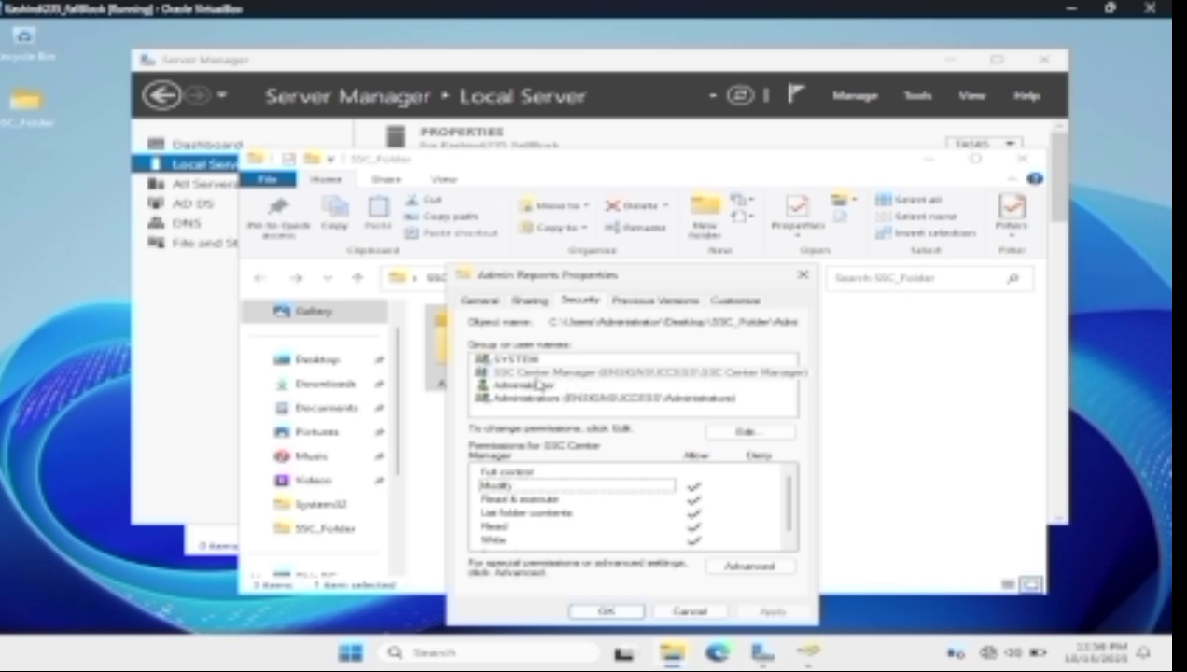
click(803, 275)
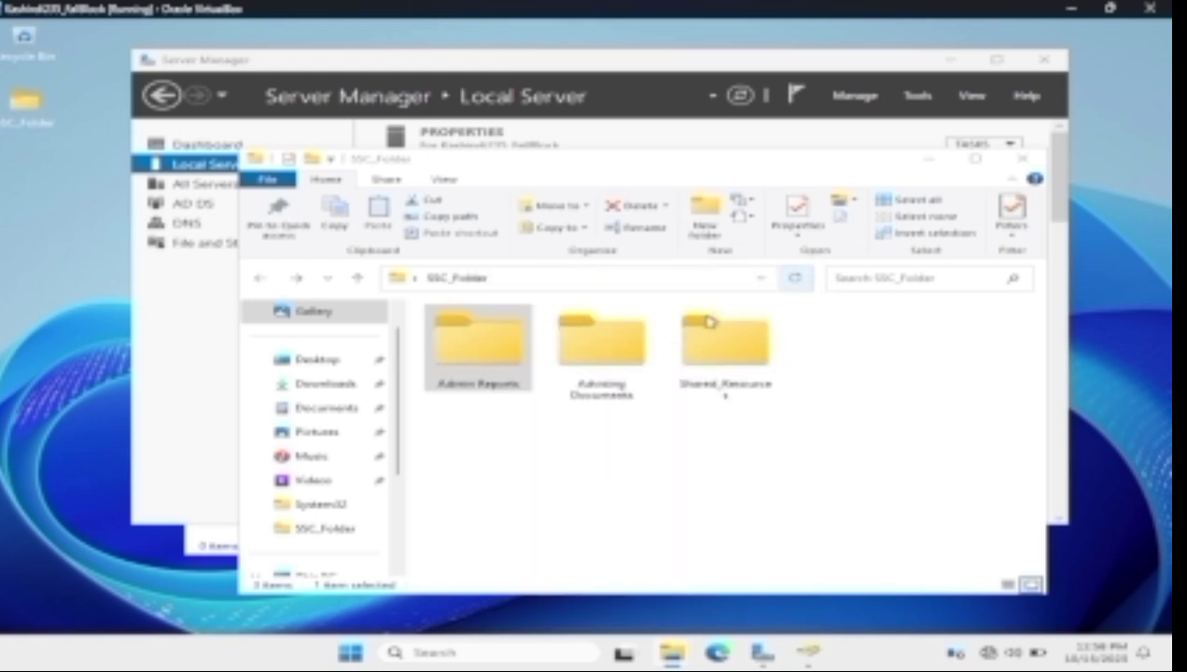
Review the SSC_Staff group's security permissions on the Advising Documents folder and close its properties.
click(609, 358)
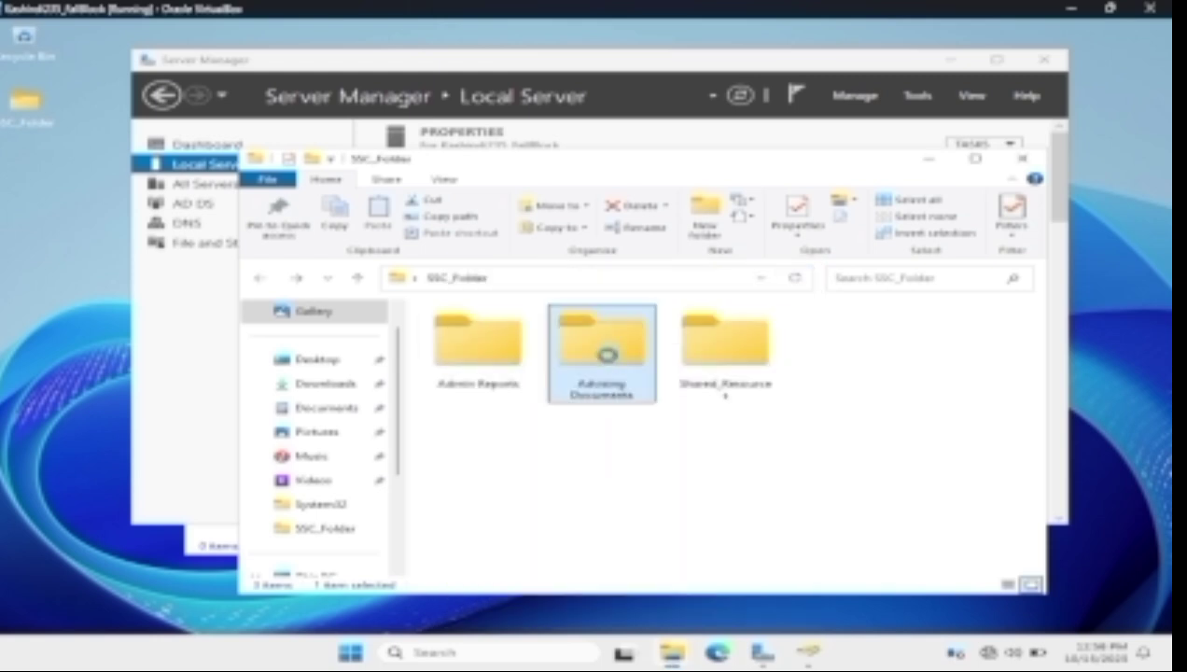
right_click(607, 356)
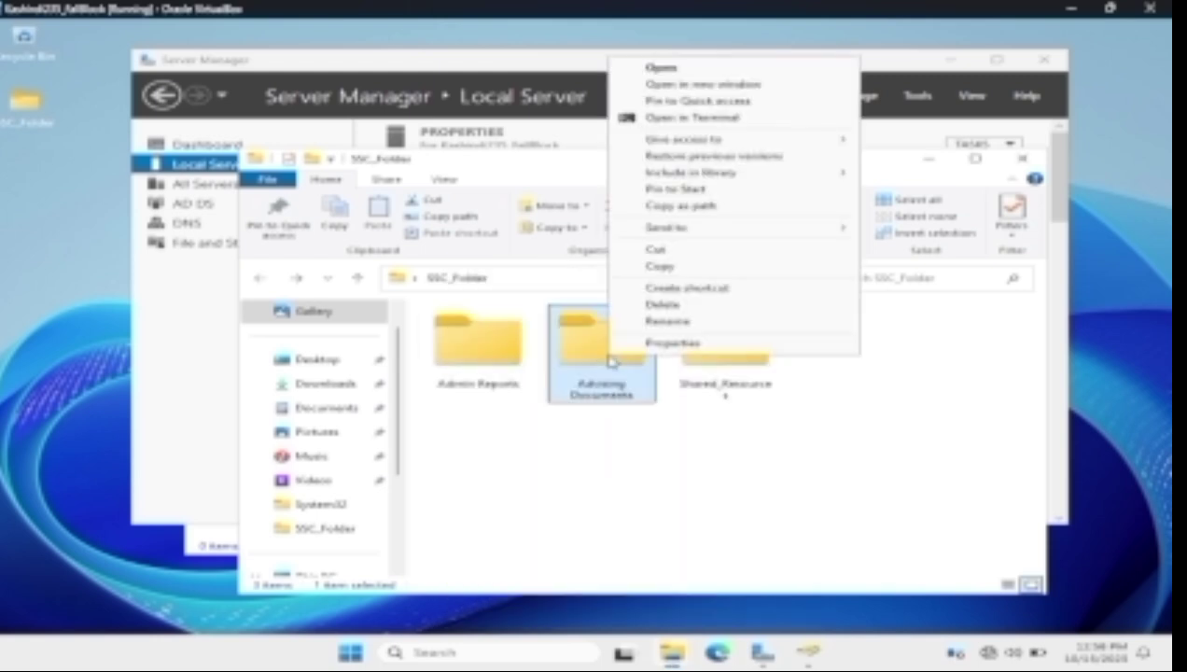
click(684, 341)
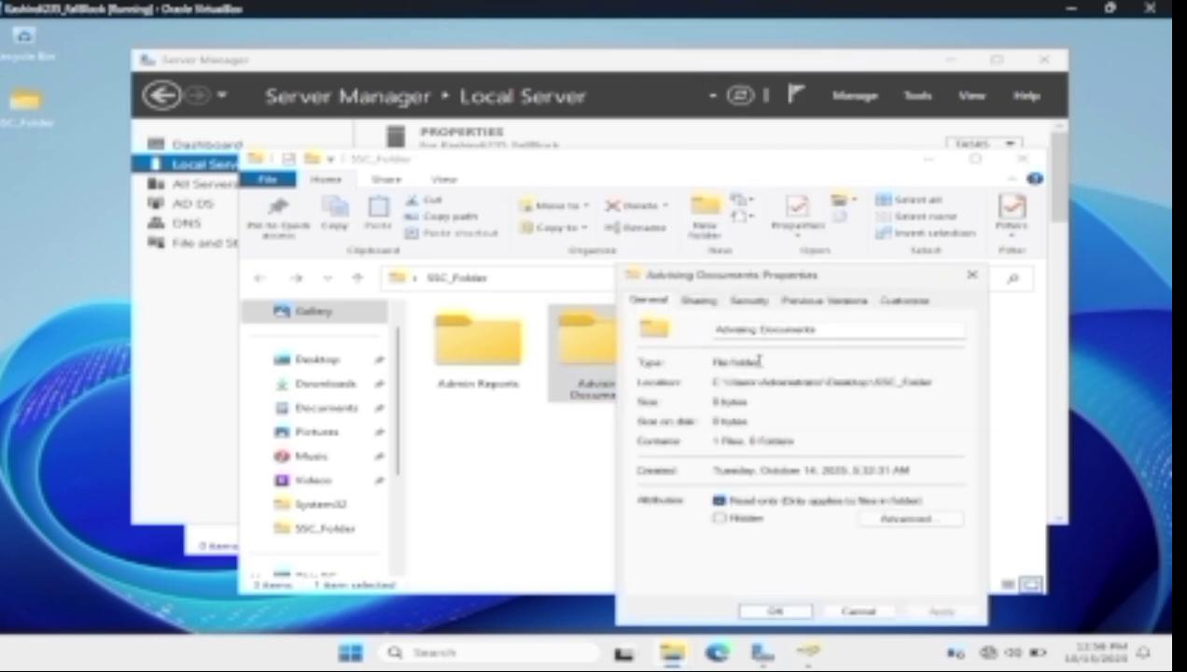
click(746, 305)
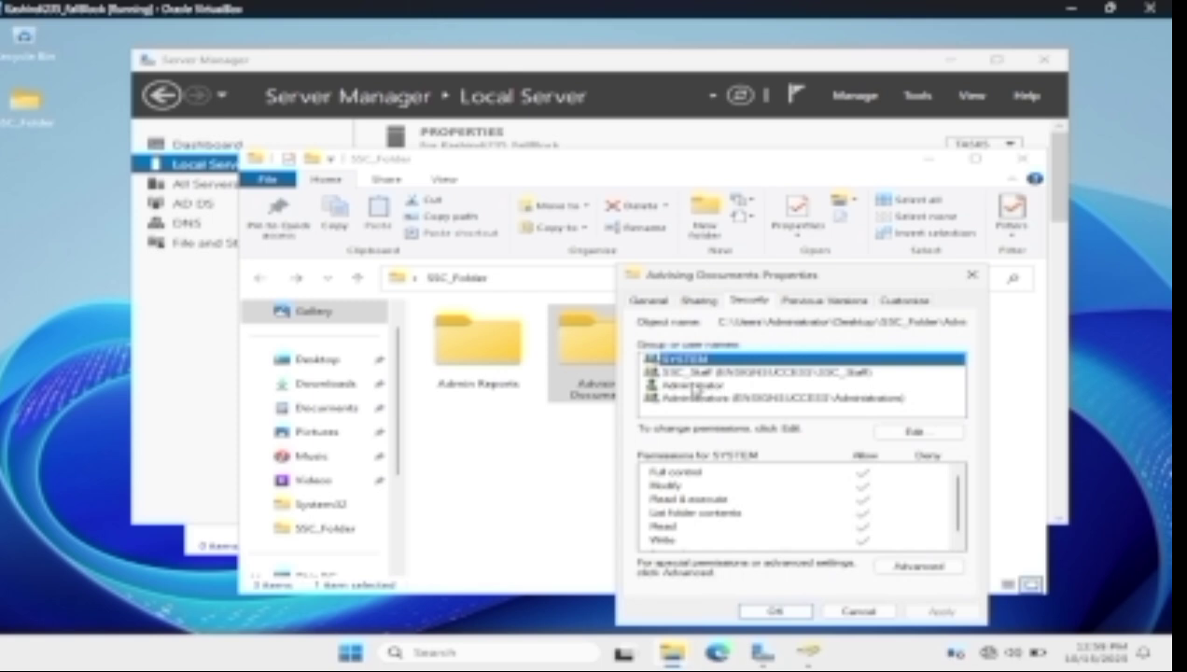
click(693, 374)
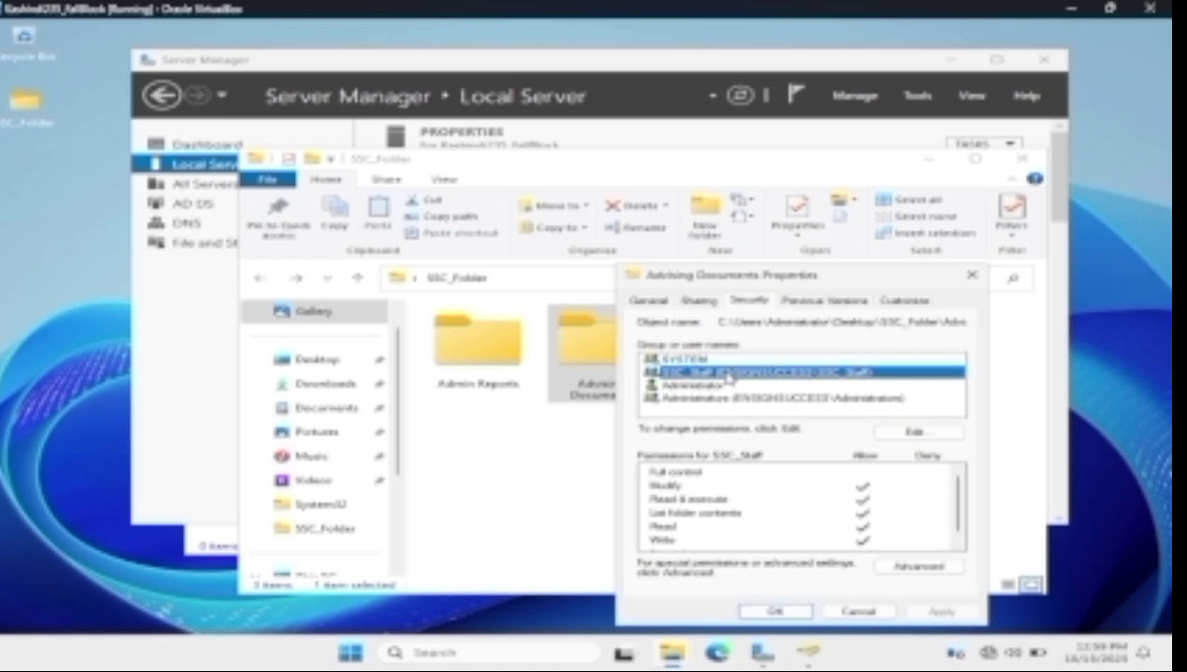
drag(758, 272, 724, 265)
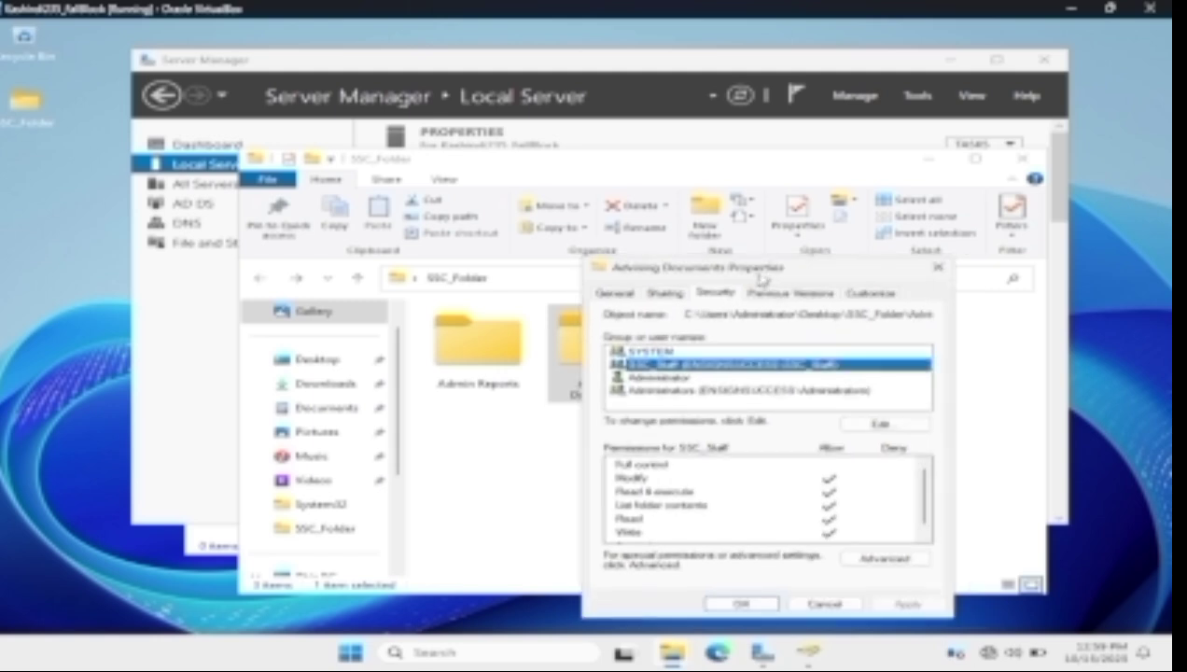
click(652, 480)
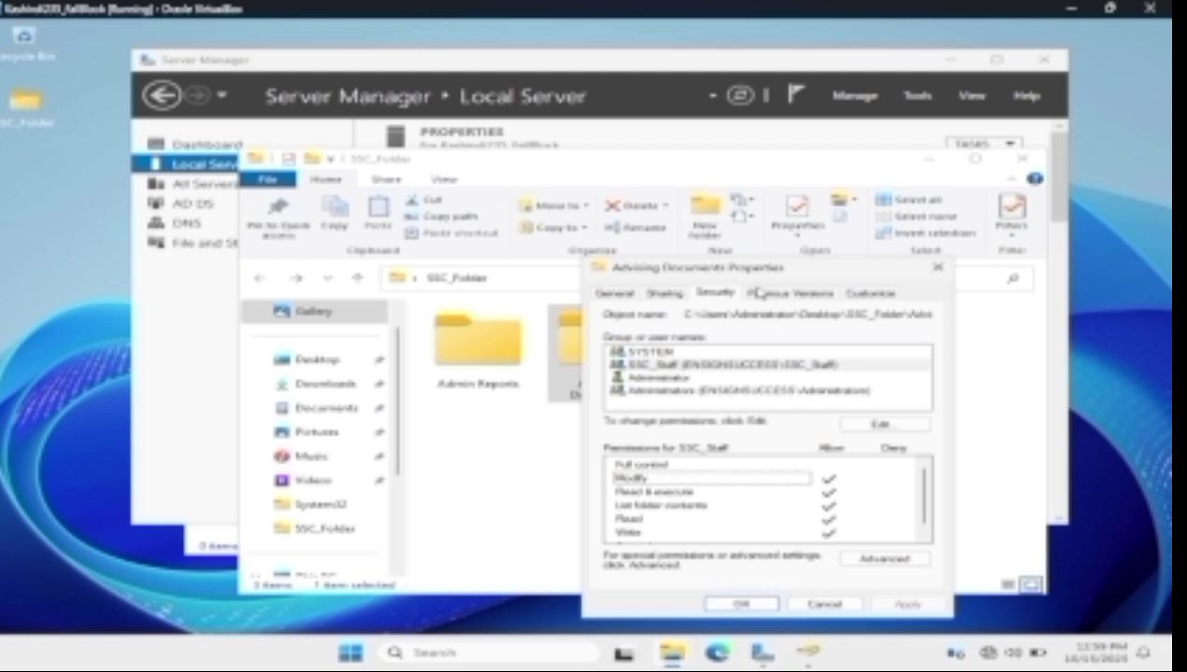
drag(758, 280, 838, 275)
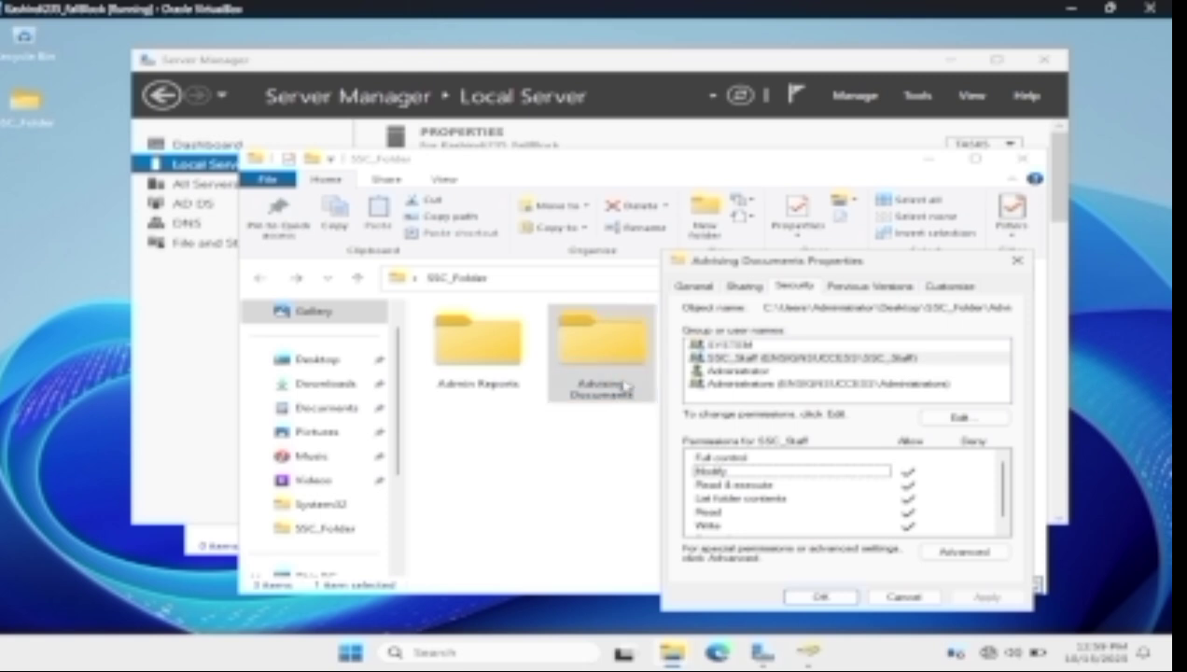
click(1009, 263)
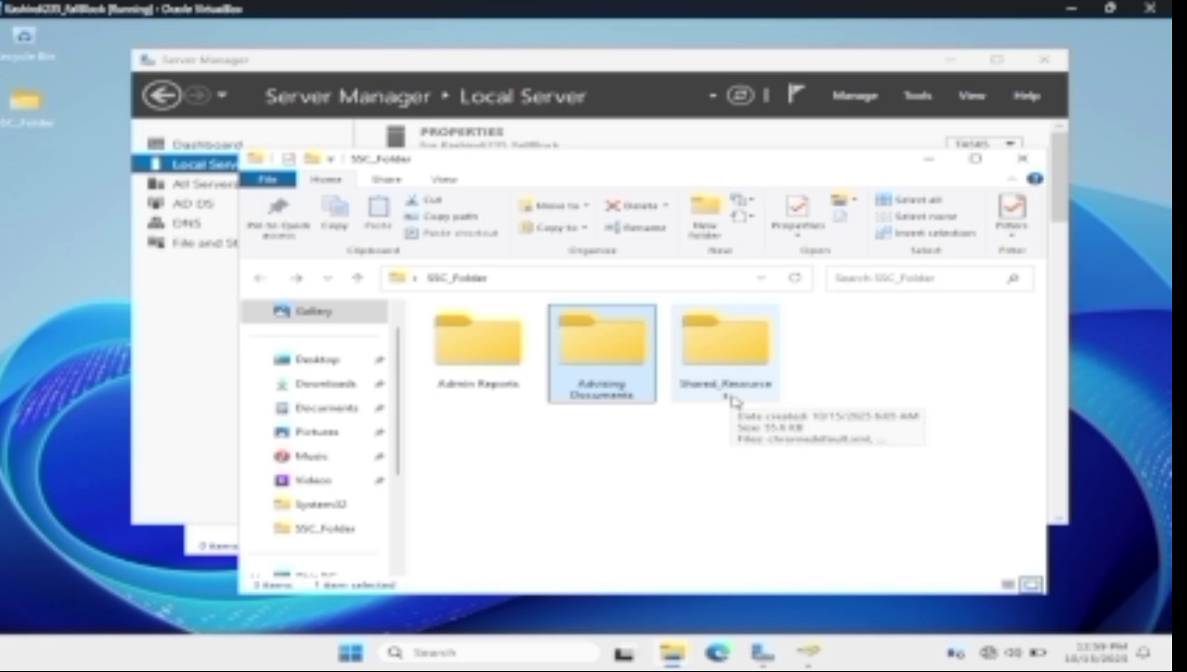
Review the SSC_Staff group's security permissions on the Shared_Resources folder and close its properties.
double_click(732, 394)
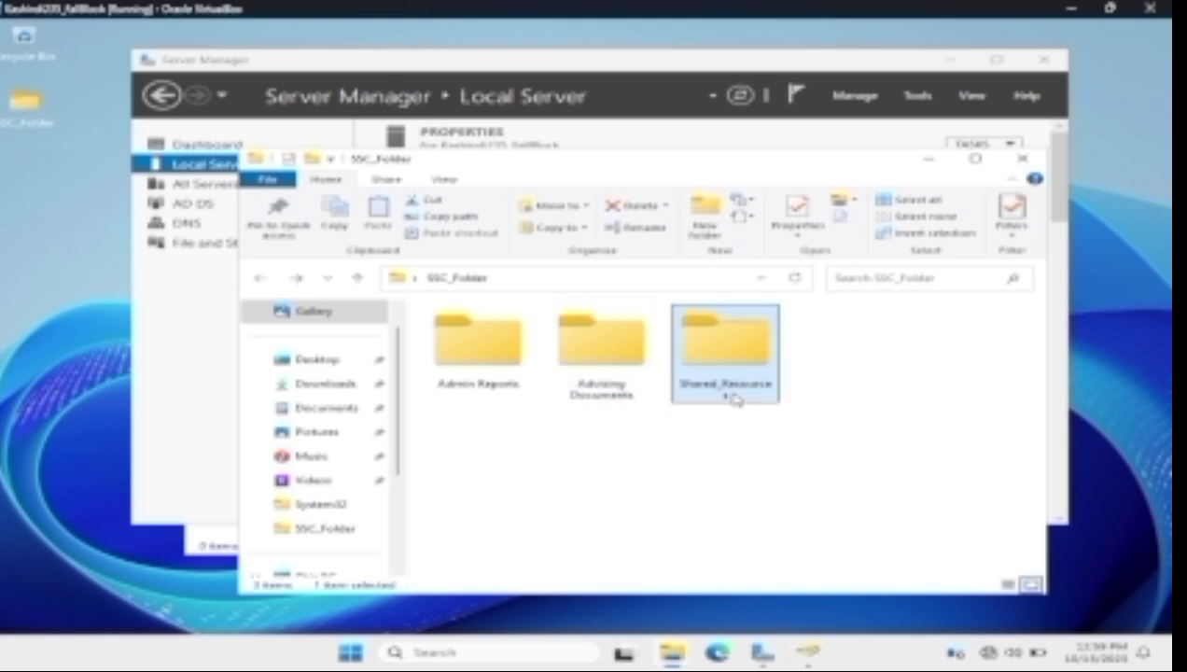
right_click(732, 392)
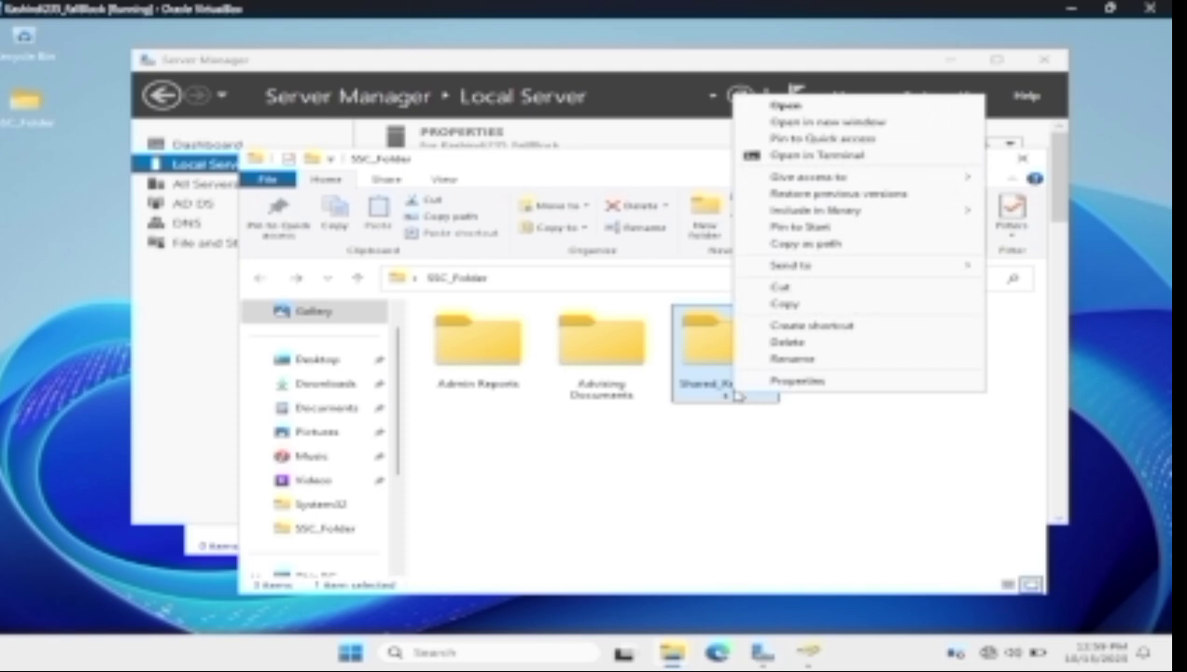
click(793, 380)
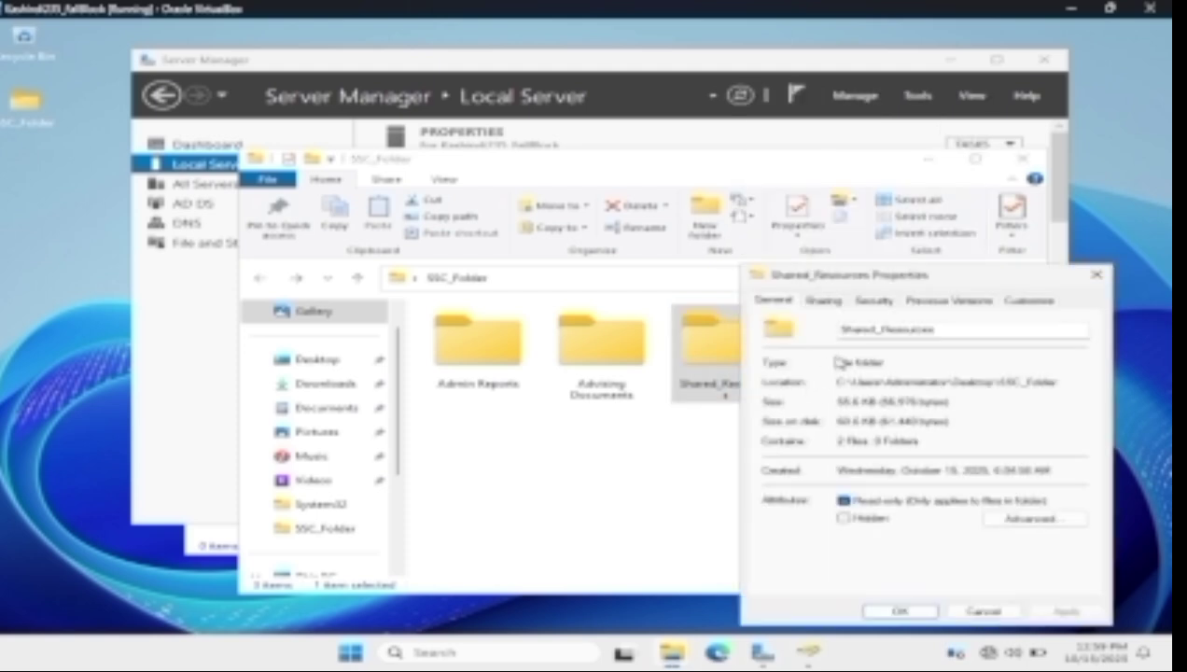
click(873, 300)
drag(933, 274, 737, 249)
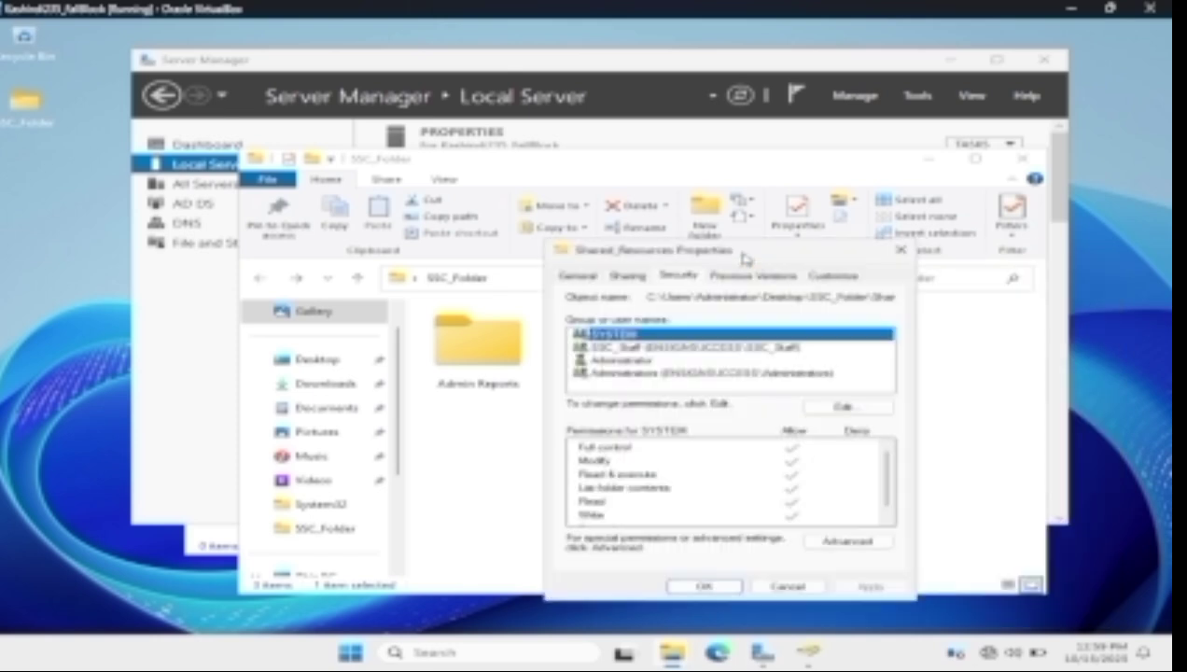
click(630, 349)
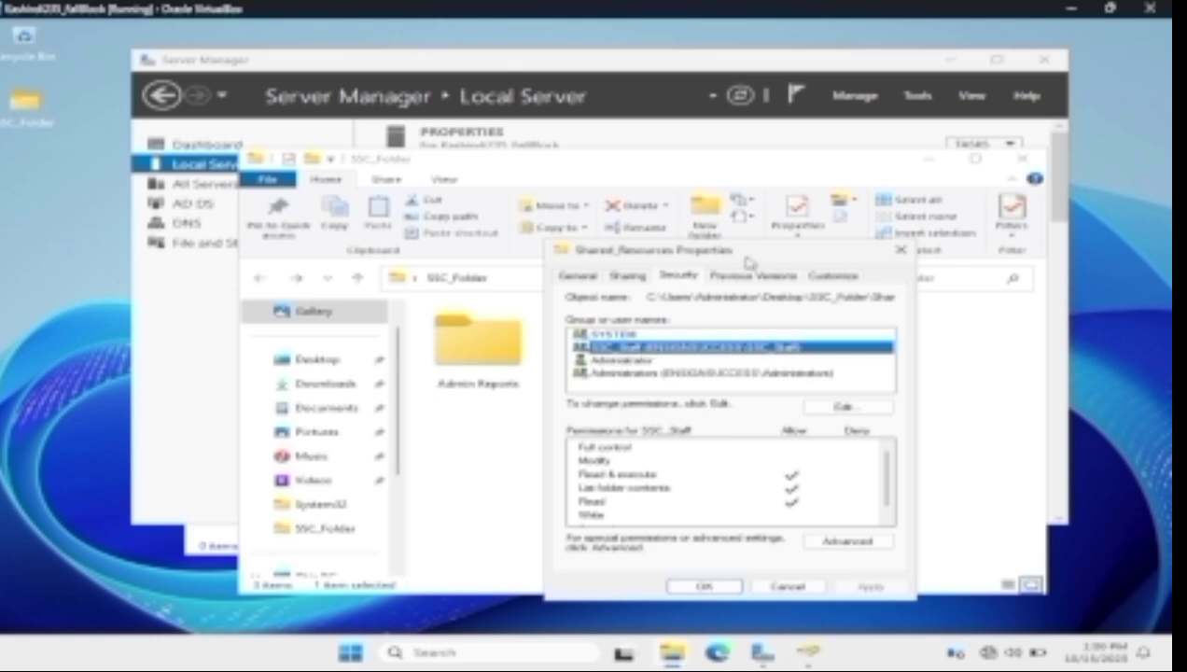
drag(746, 257, 822, 236)
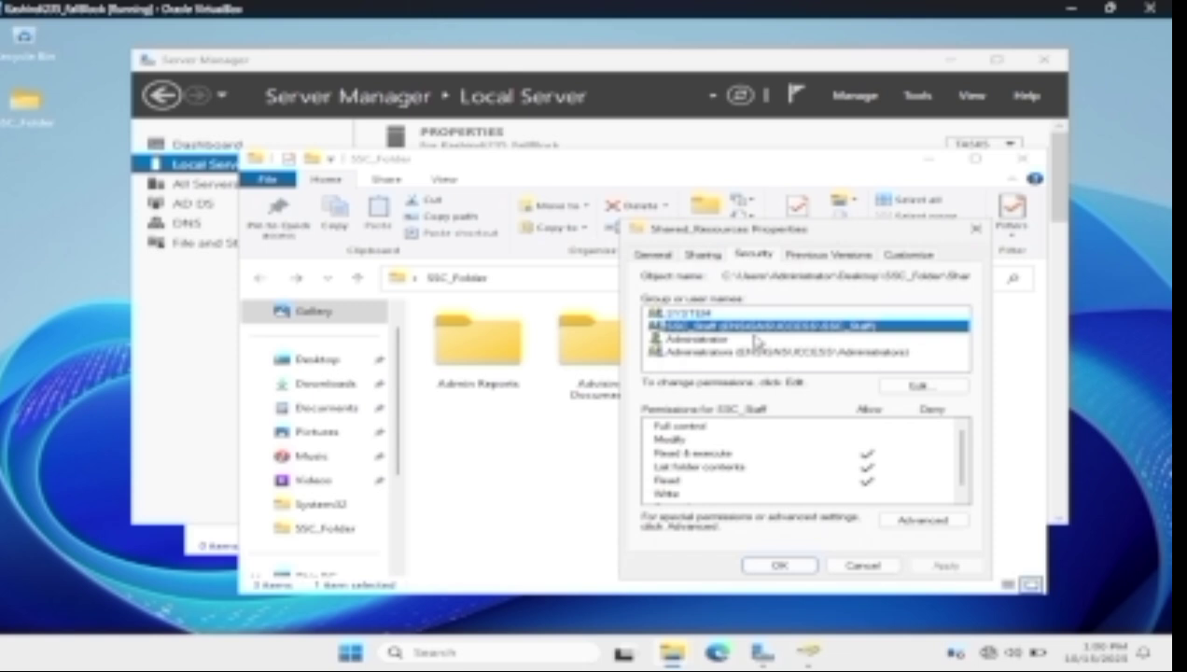
click(705, 452)
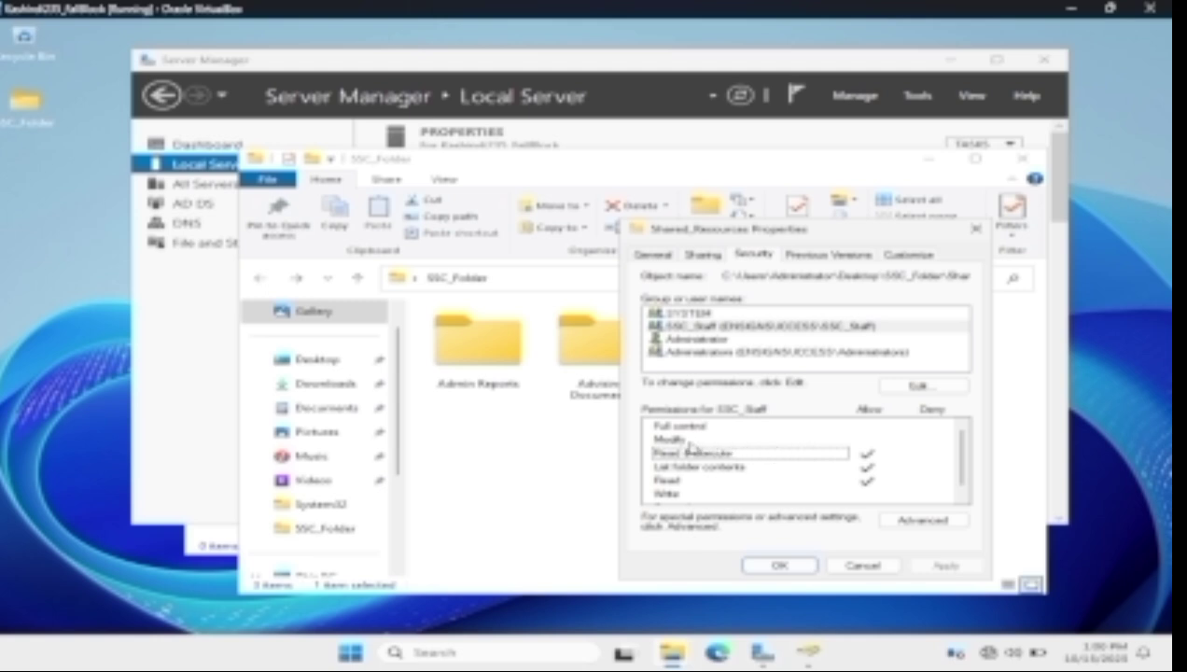
click(975, 229)
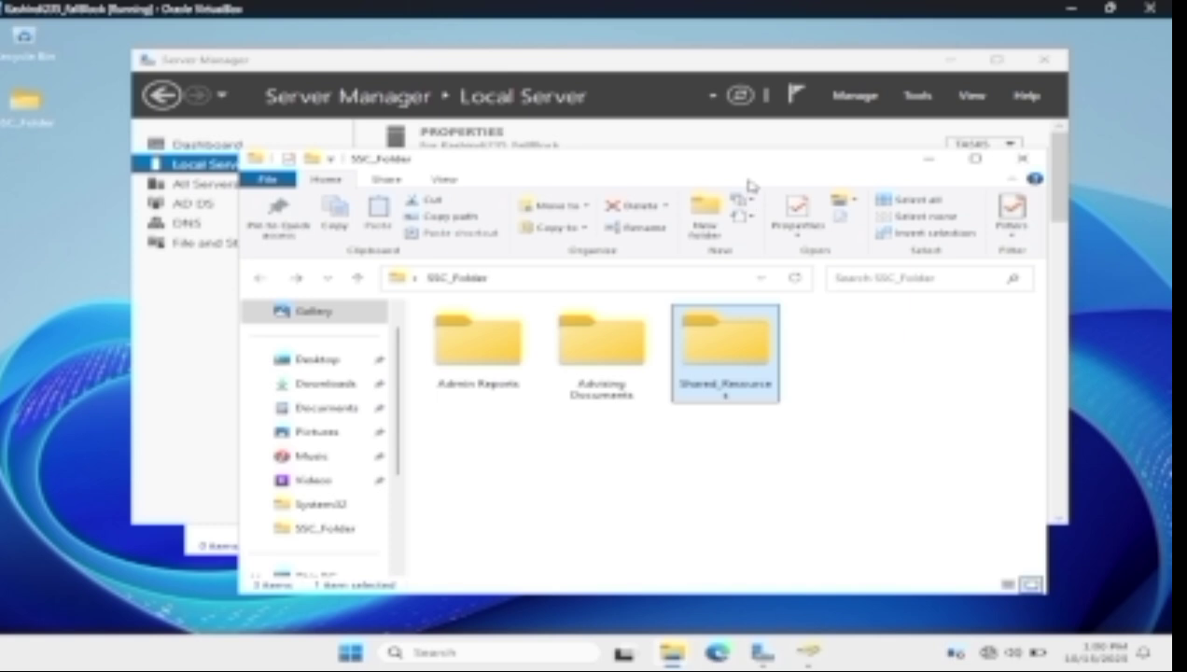
Bring Server Manager to the front and open Group Policy Management from it.
drag(756, 176, 730, 196)
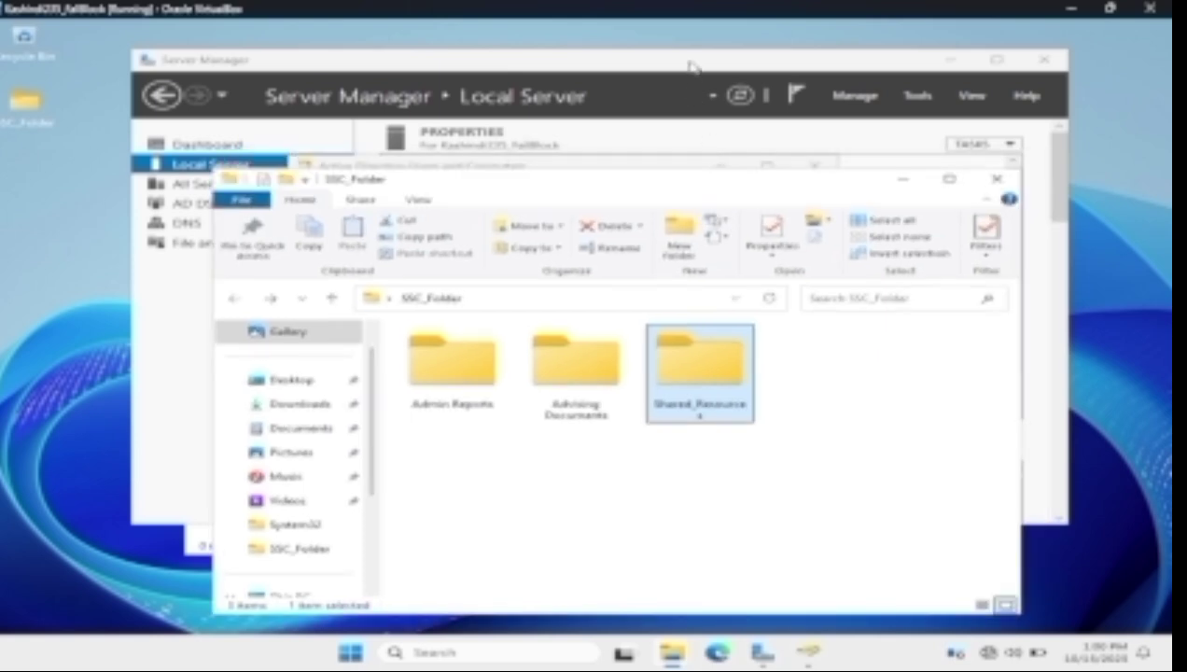
click(692, 67)
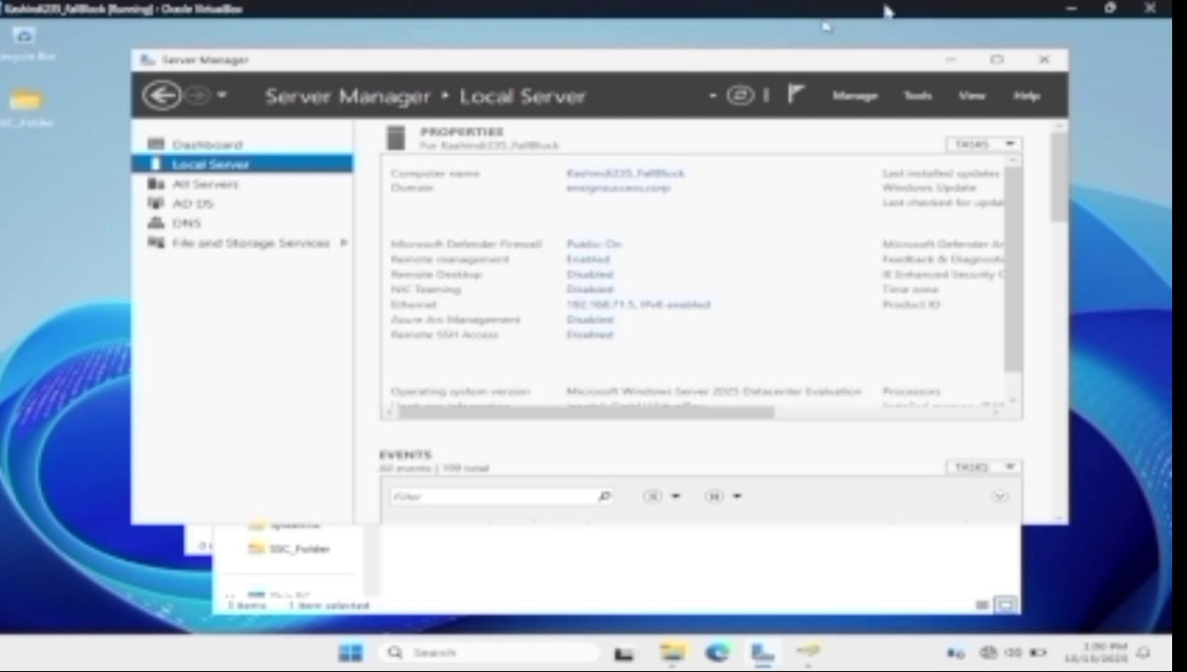
click(920, 96)
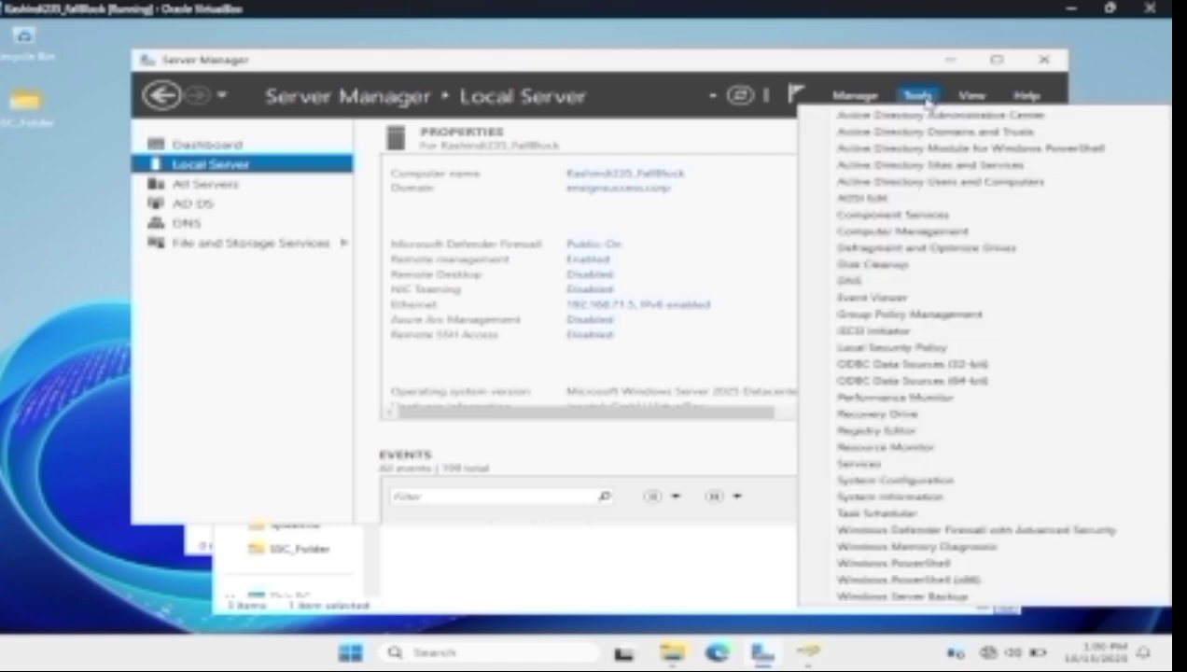
click(907, 316)
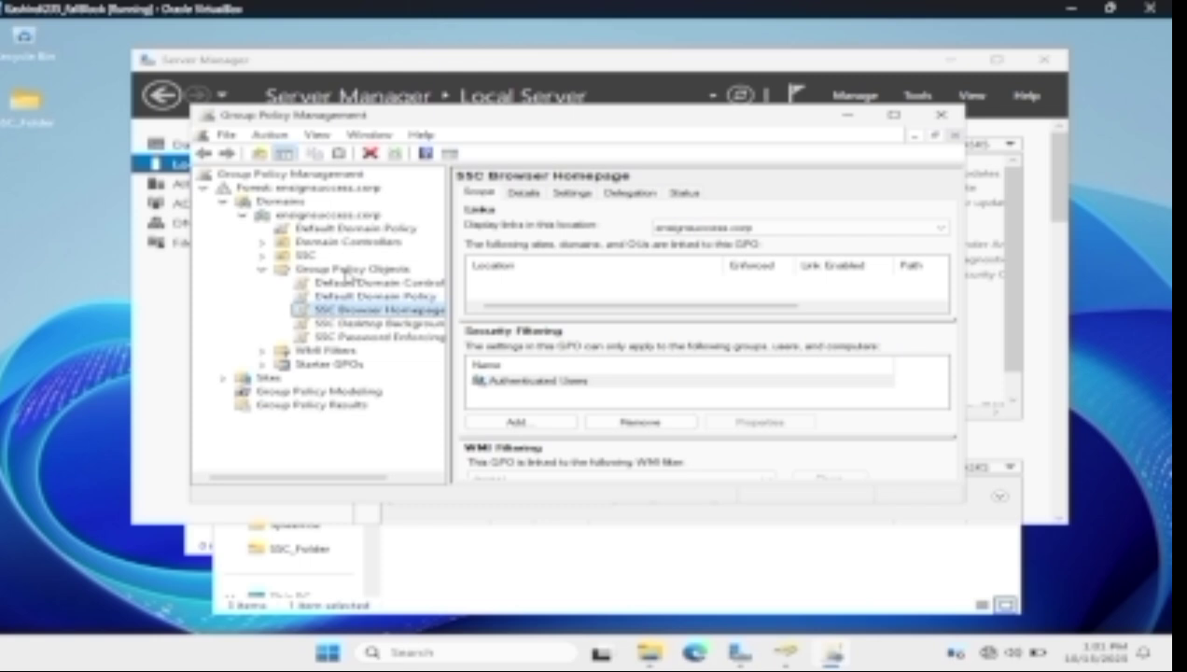
right_click(331, 269)
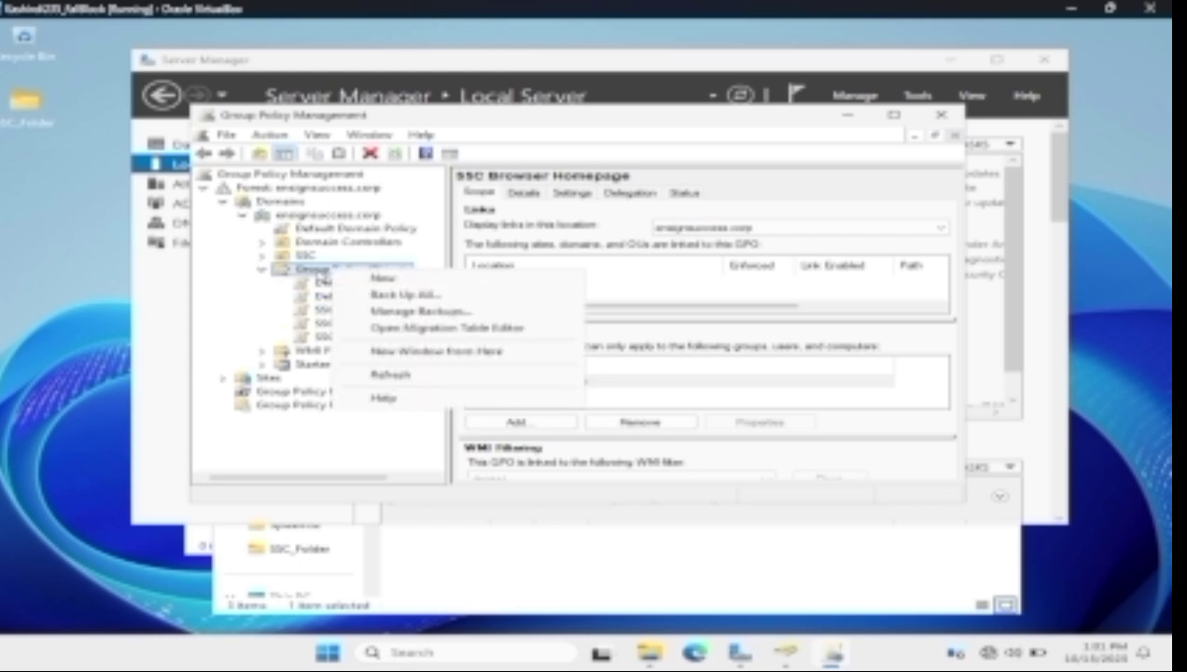
click(378, 279)
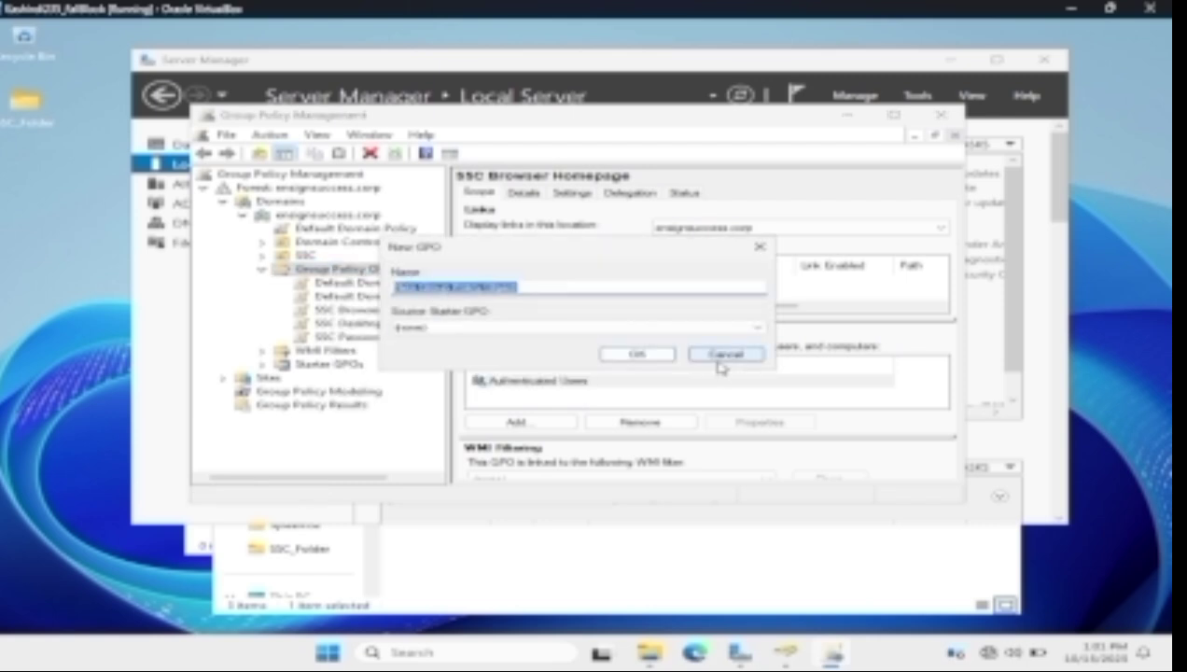
click(759, 246)
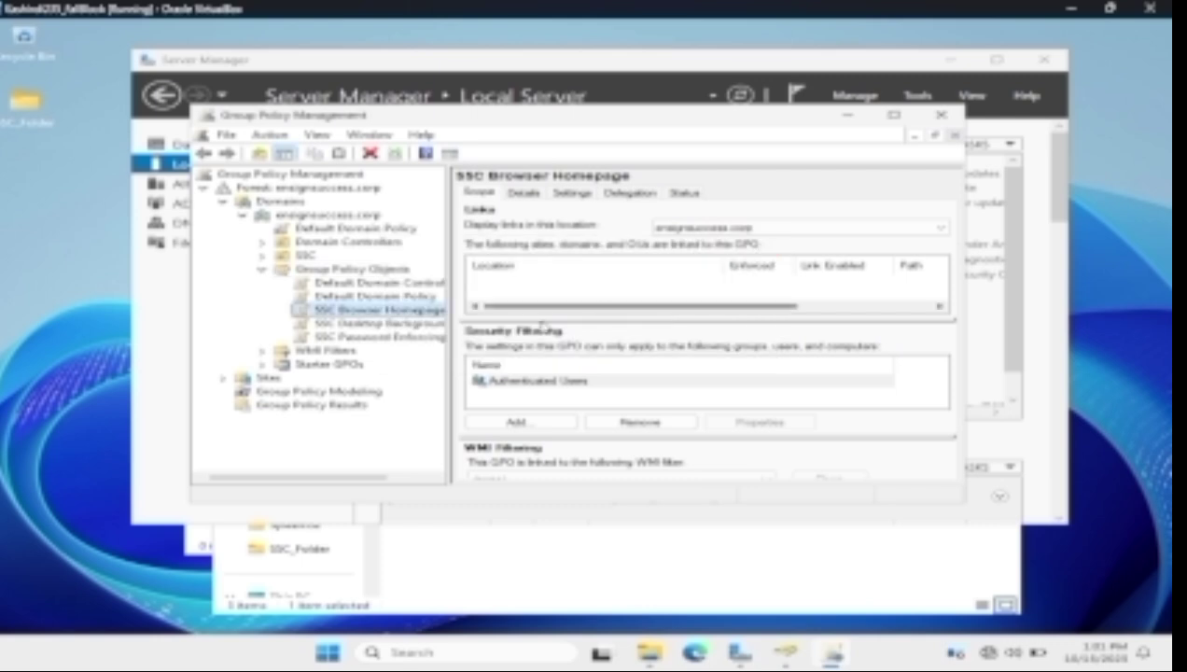
Open the SSC Browser Homepage GPO for editing and show the Google folder under the Computer Configuration Administrative Templates.
right_click(386, 314)
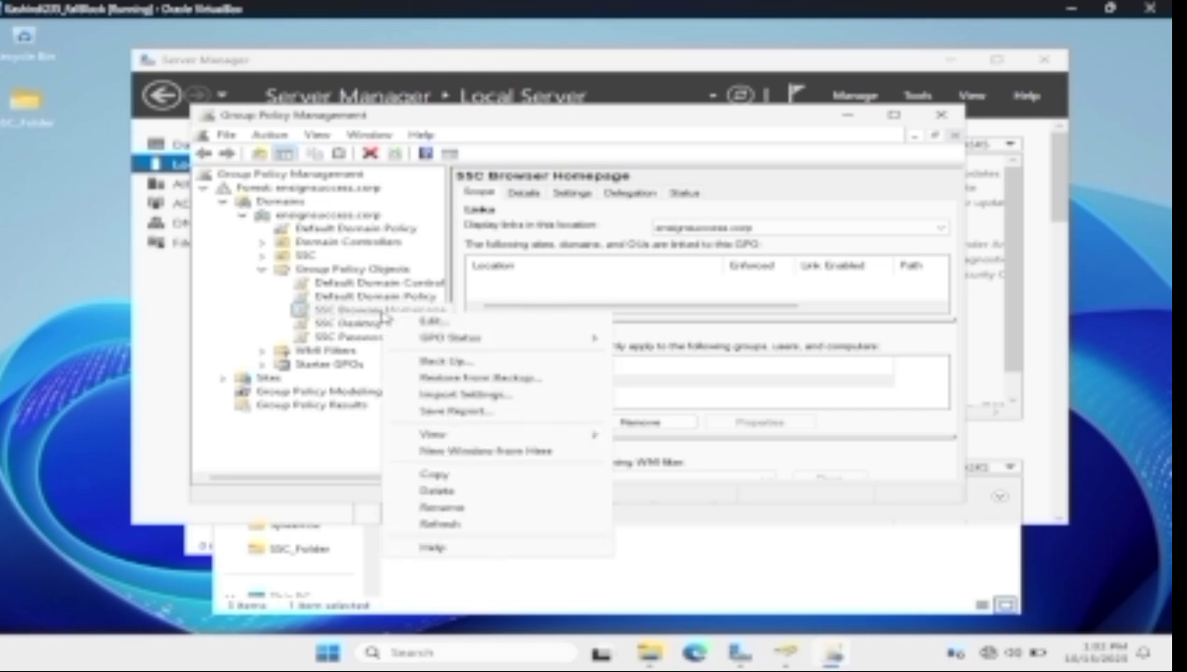
click(447, 326)
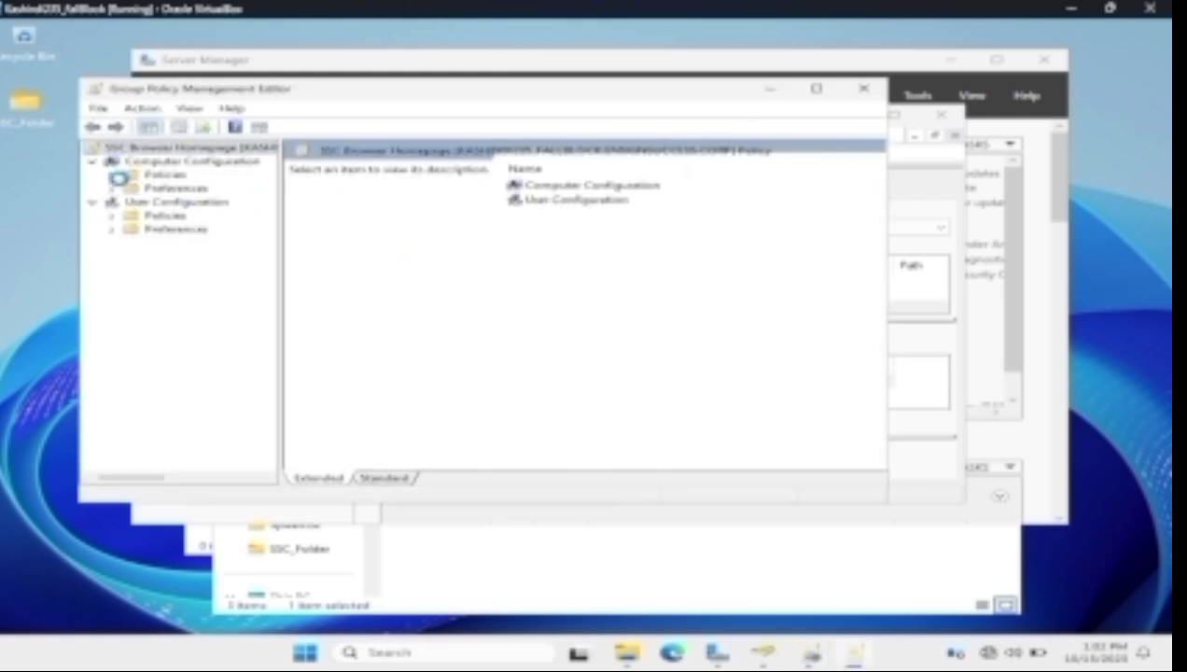
click(113, 175)
click(131, 216)
click(204, 254)
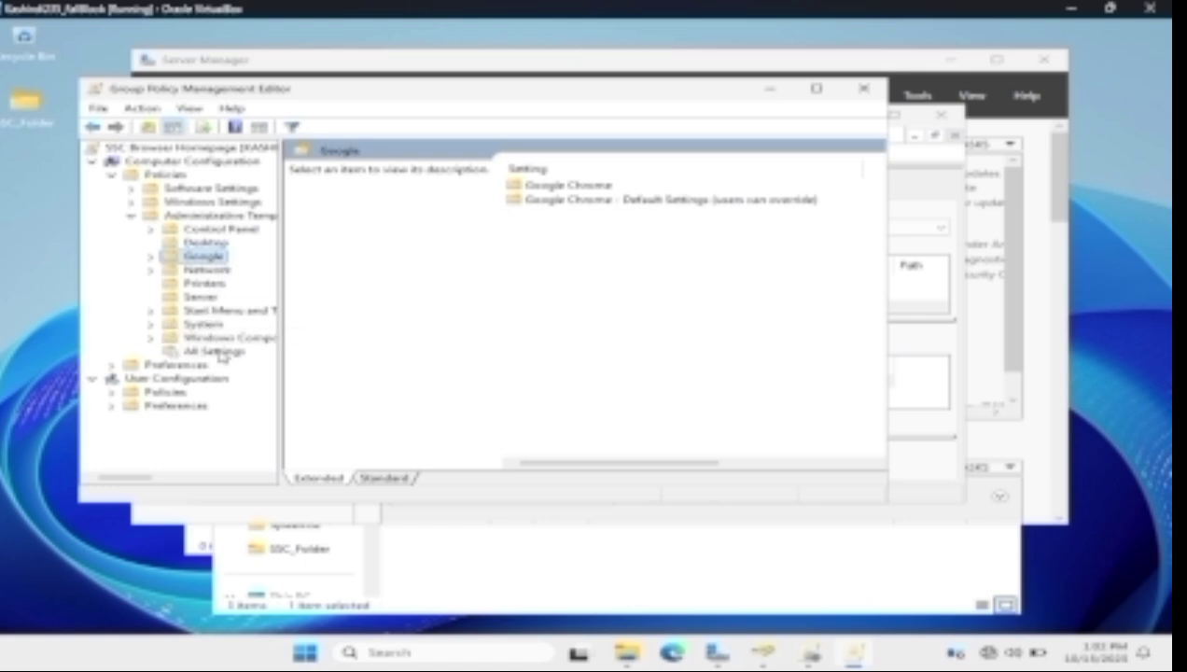
Enable the "Set a default associations configuration file" policy in the File Explorer folder under the computer's Windows Components.
click(152, 338)
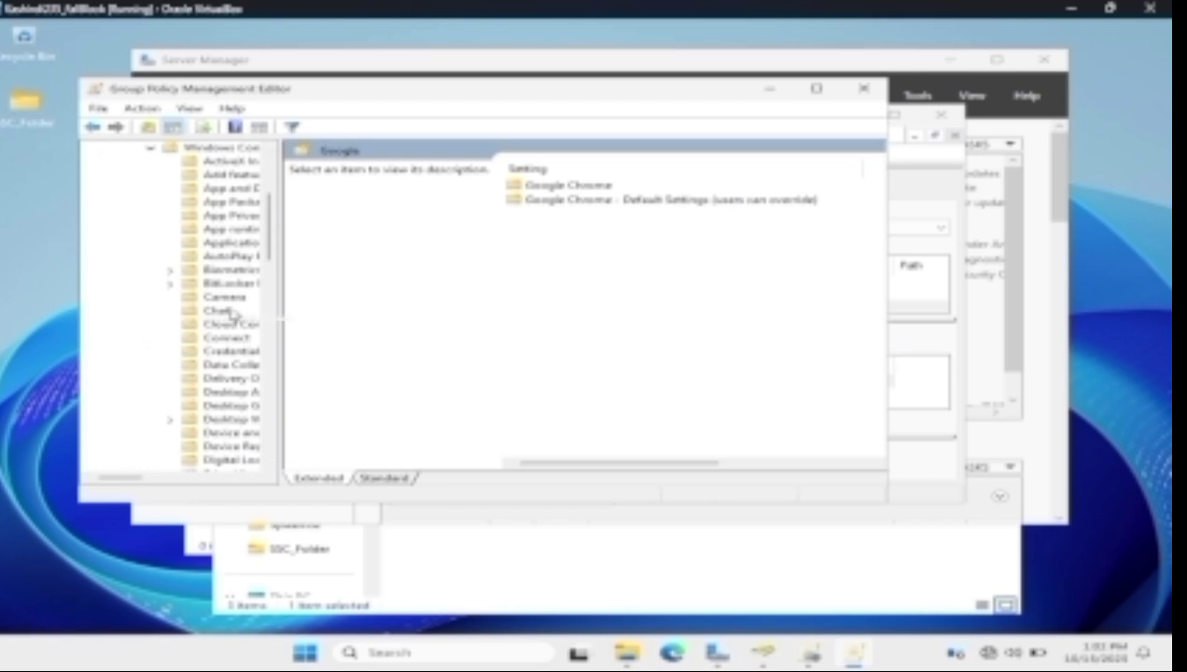
scroll(217, 336, down, 3)
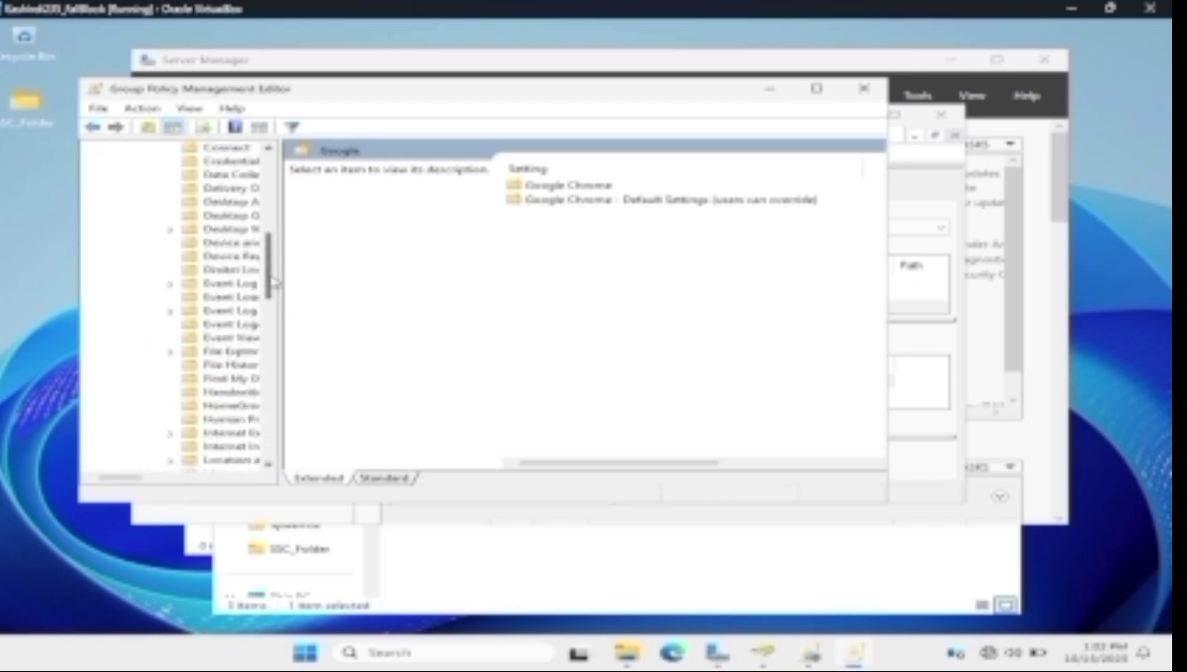
click(233, 323)
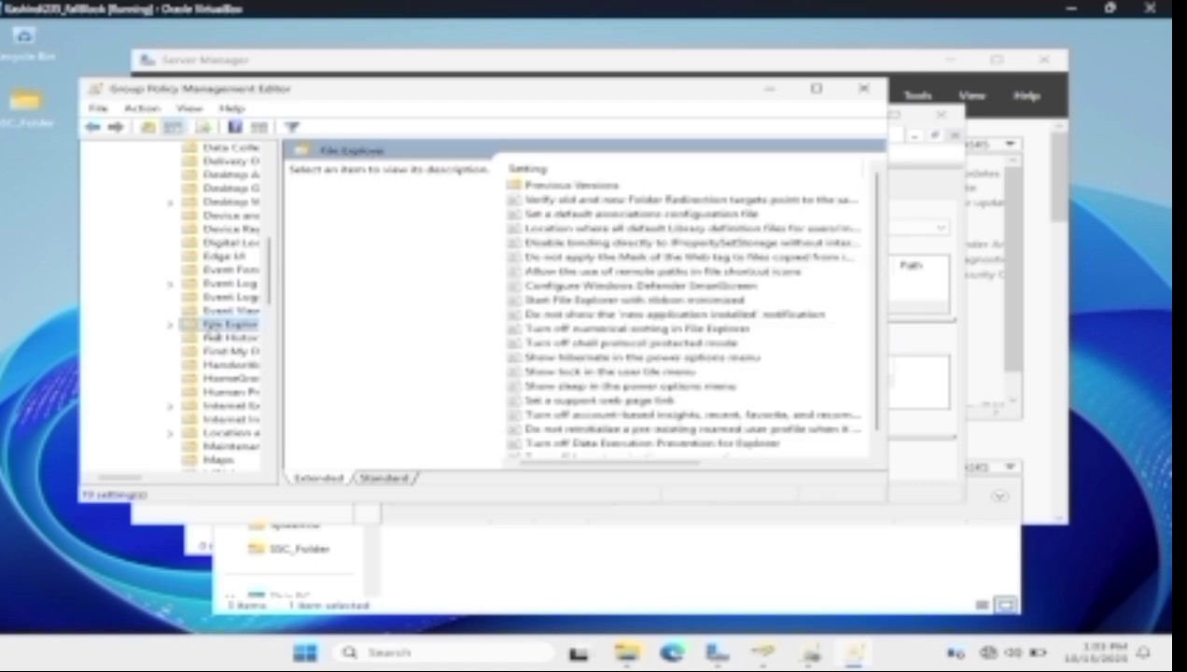
double_click(553, 222)
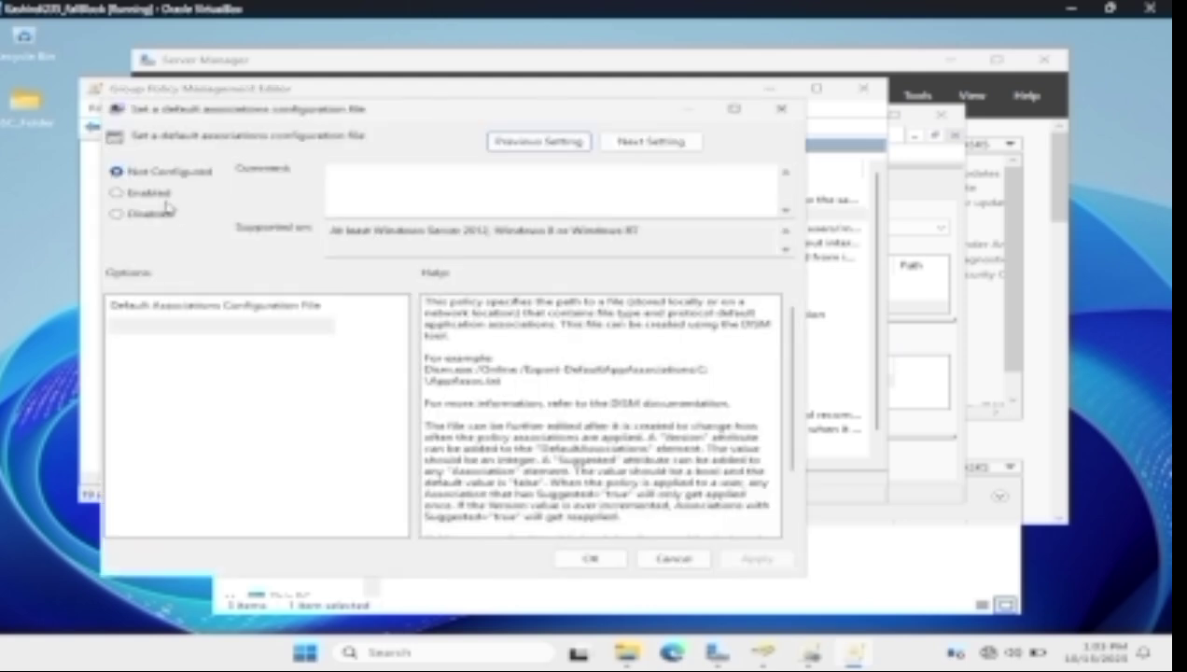
click(142, 198)
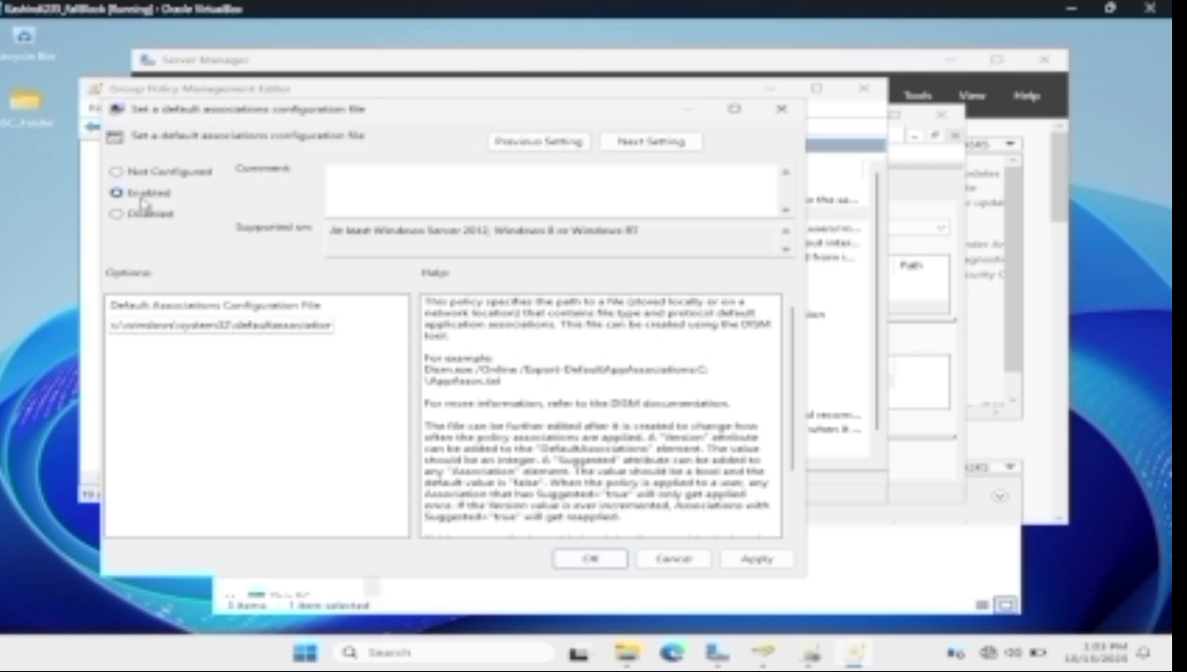
Open the Shared_Resources folder inside the desktop's SSC_Folder and copy its full path.
click(13, 108)
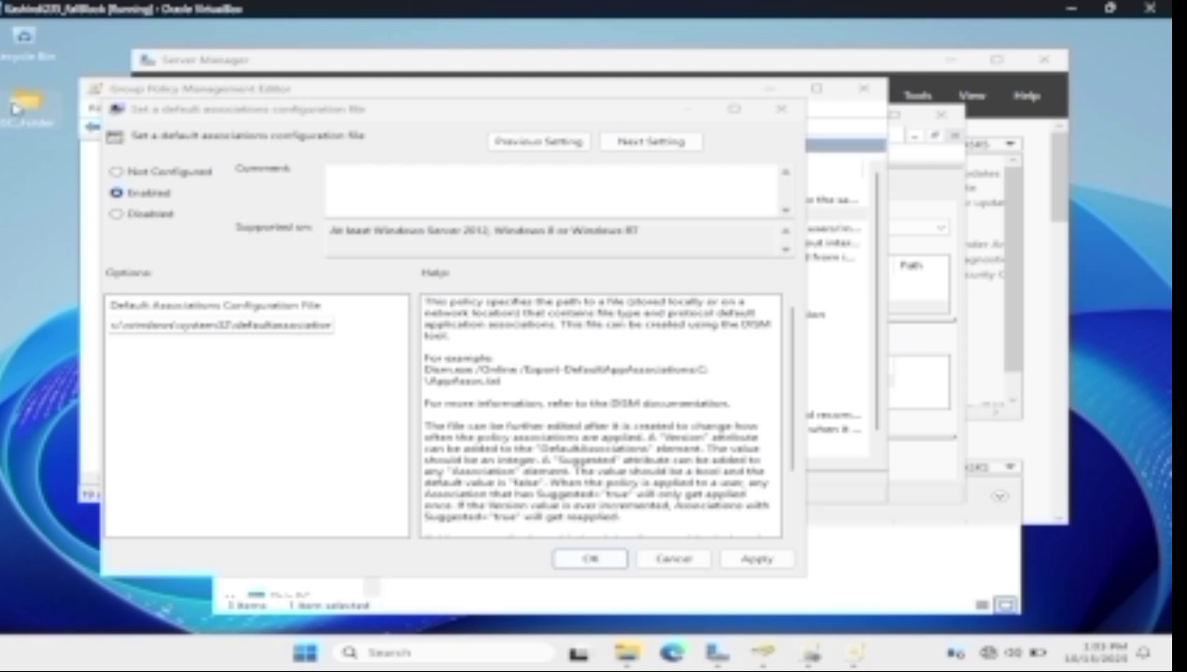
double_click(13, 108)
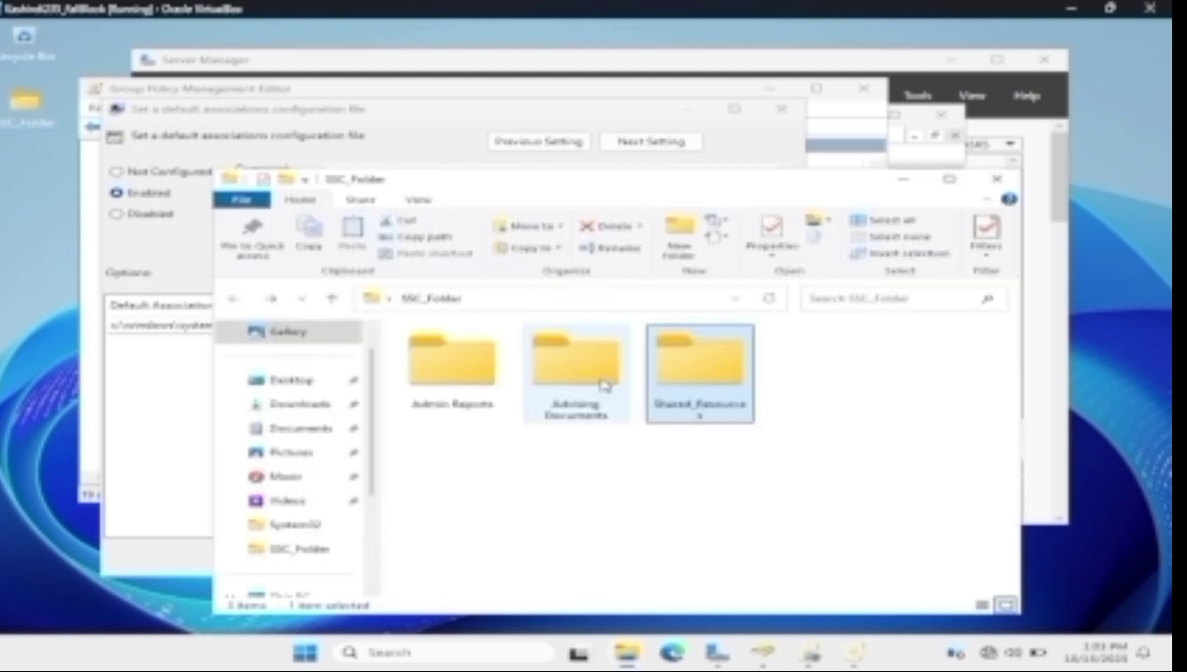
double_click(665, 376)
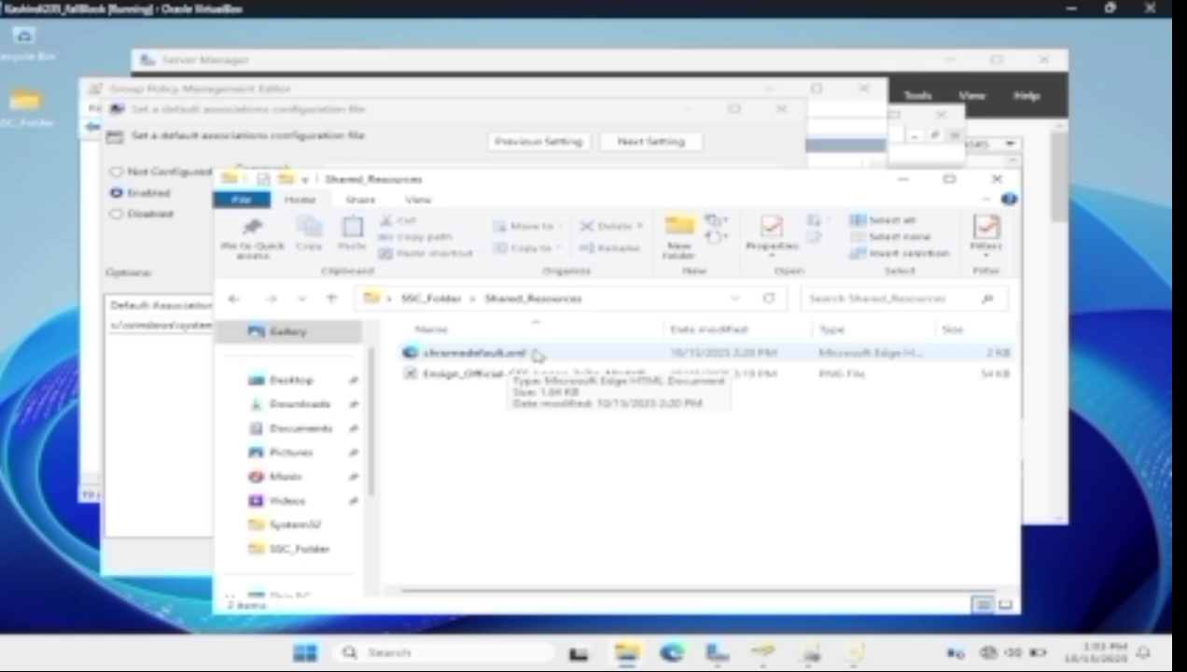
click(596, 301)
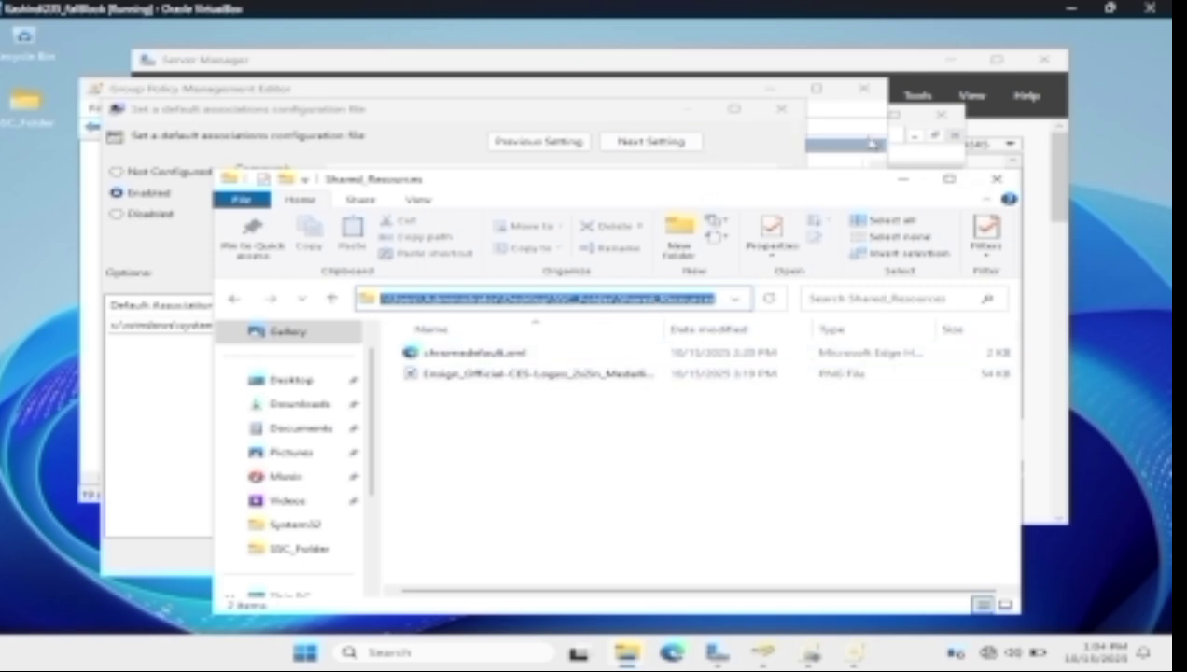
Set the Default Associations Configuration File to chromedefault.xml in the Administrator's Desktop\SSC_Folder\Shared_Resources path, and save the policy.
click(782, 150)
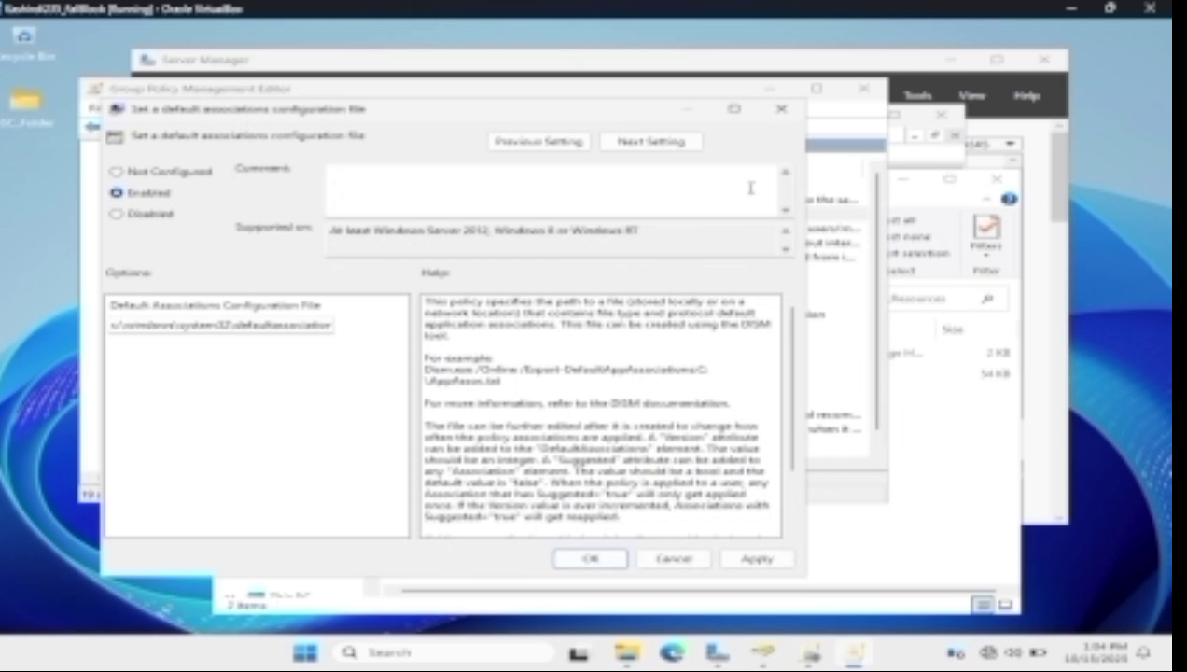
click(331, 323)
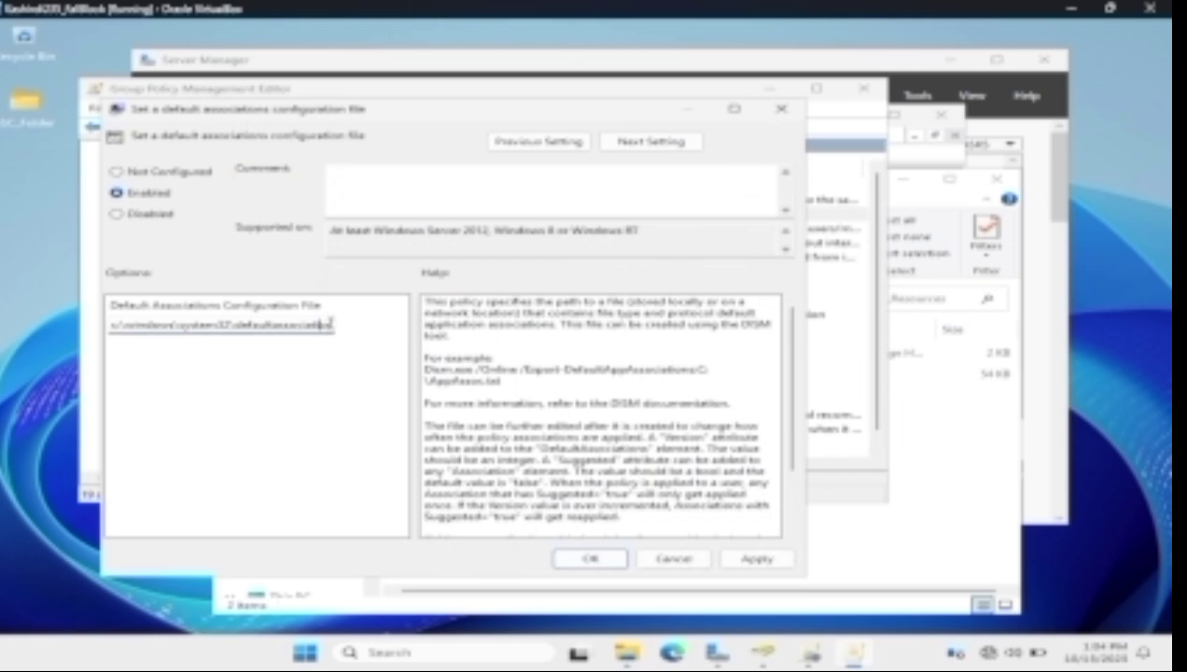
drag(330, 323, 105, 322)
key(BackSpace)
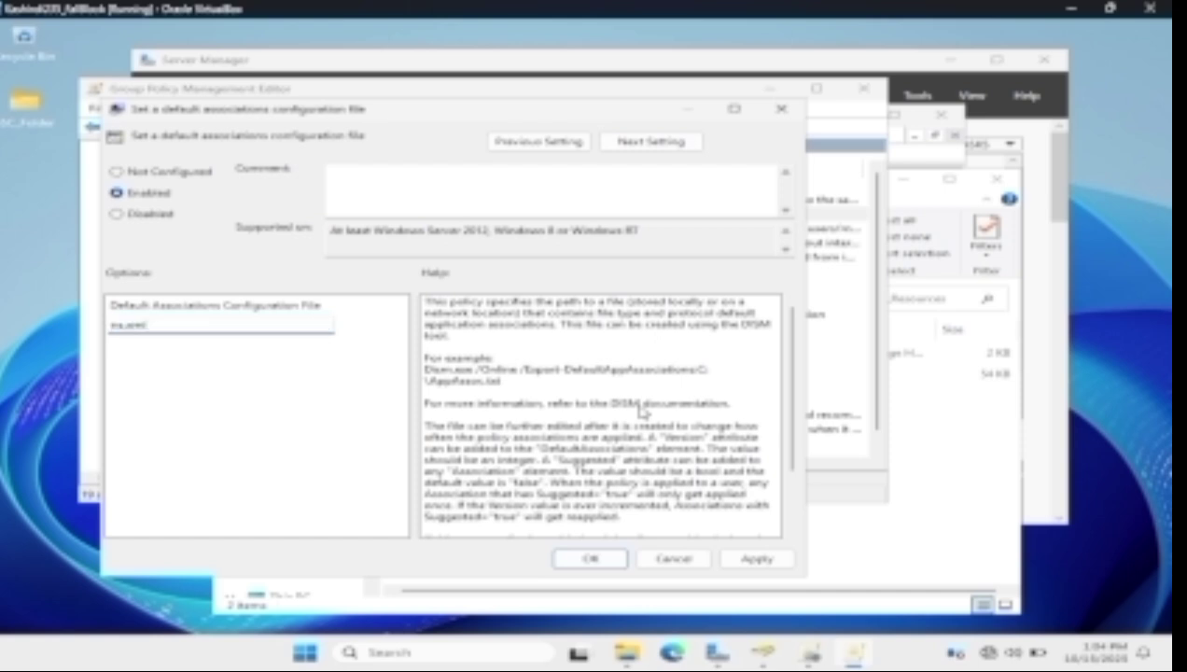
key(Delete)
key(Delete)
key(Delete)
key(Delete)
key(Delete)
key(Delete)
text(r\Desktop\SSC_Folder\Shared_Resources)
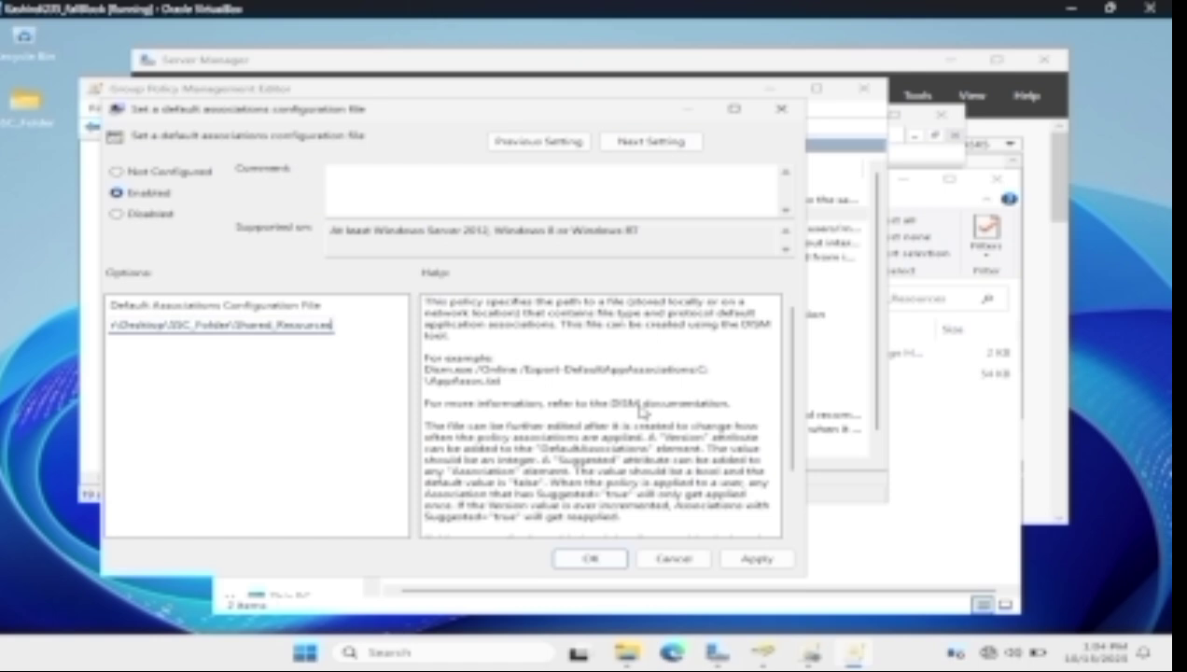
text(\)
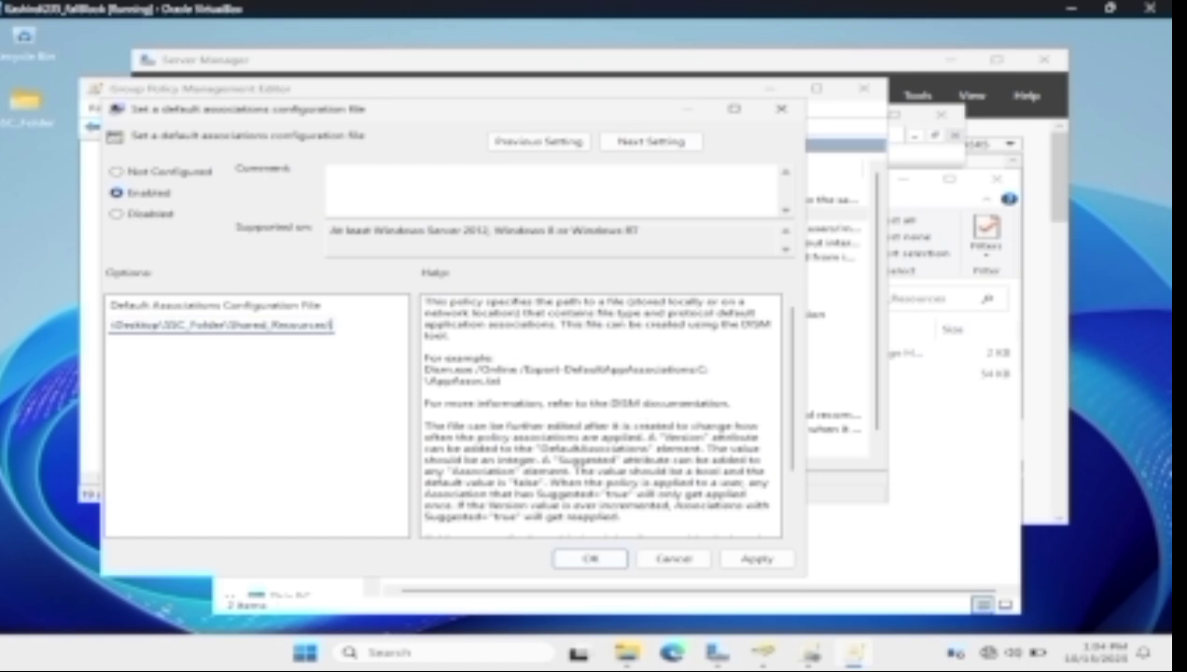
text(a.xml)
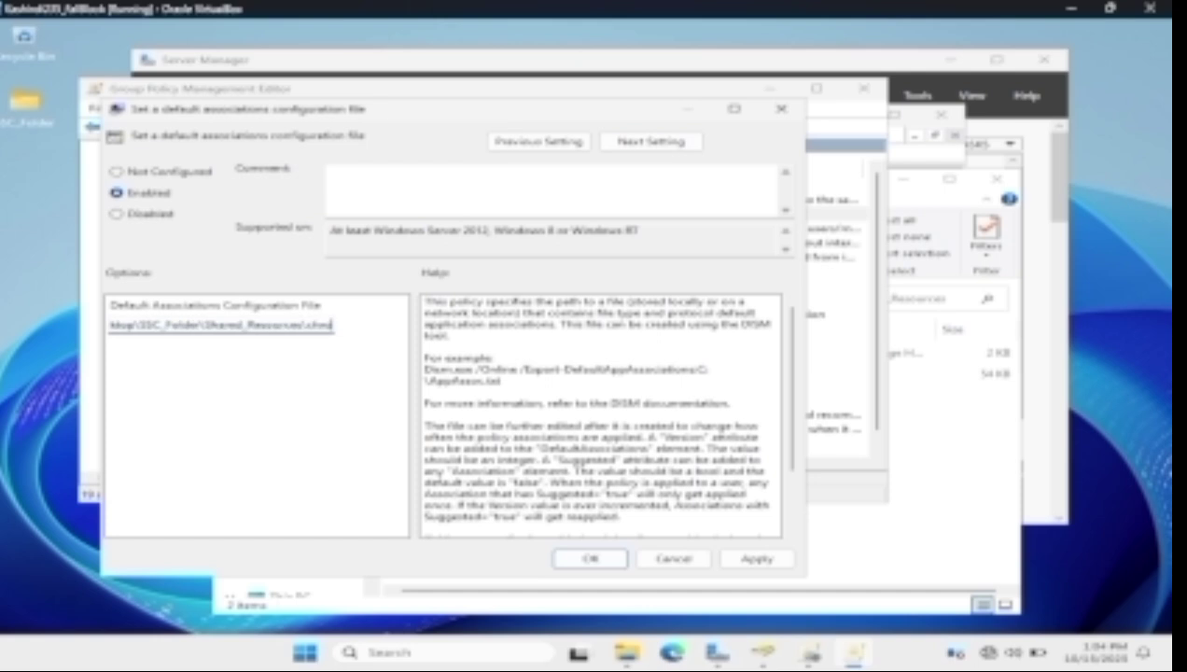
text(me.xml)
text(defaul)
text(t)
text(.x)
text(l)
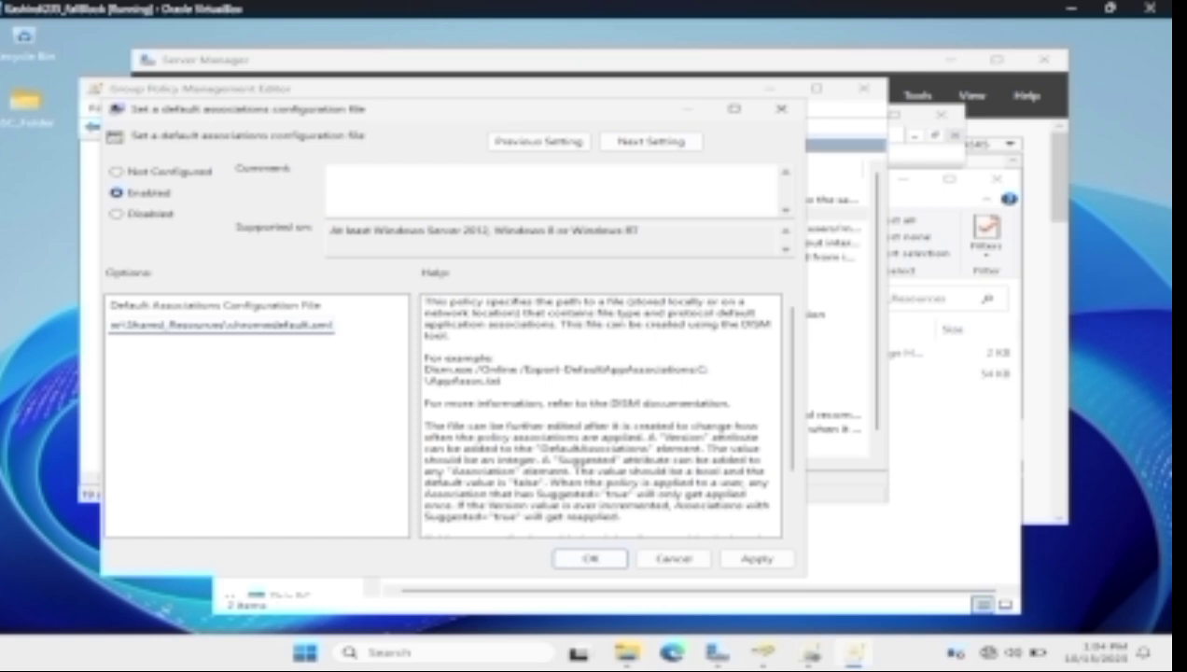
click(764, 558)
click(613, 562)
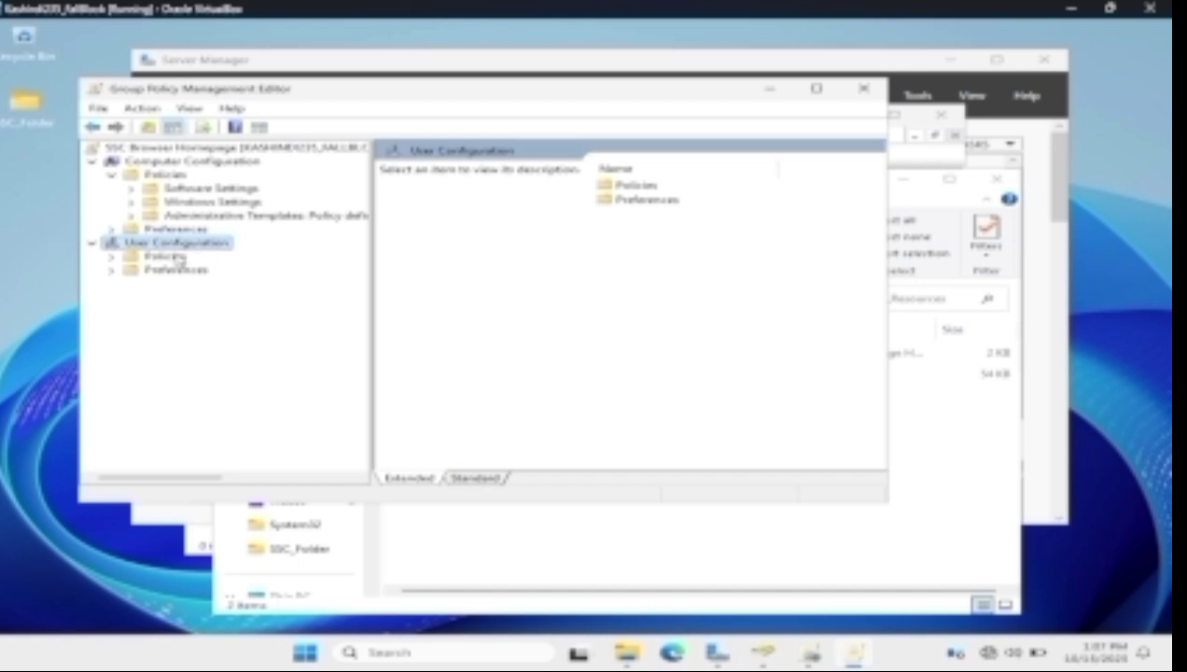
Show the Startup, Home page and New Tab page settings of Google Chrome under the User Configuration Administrative Templates.
click(112, 257)
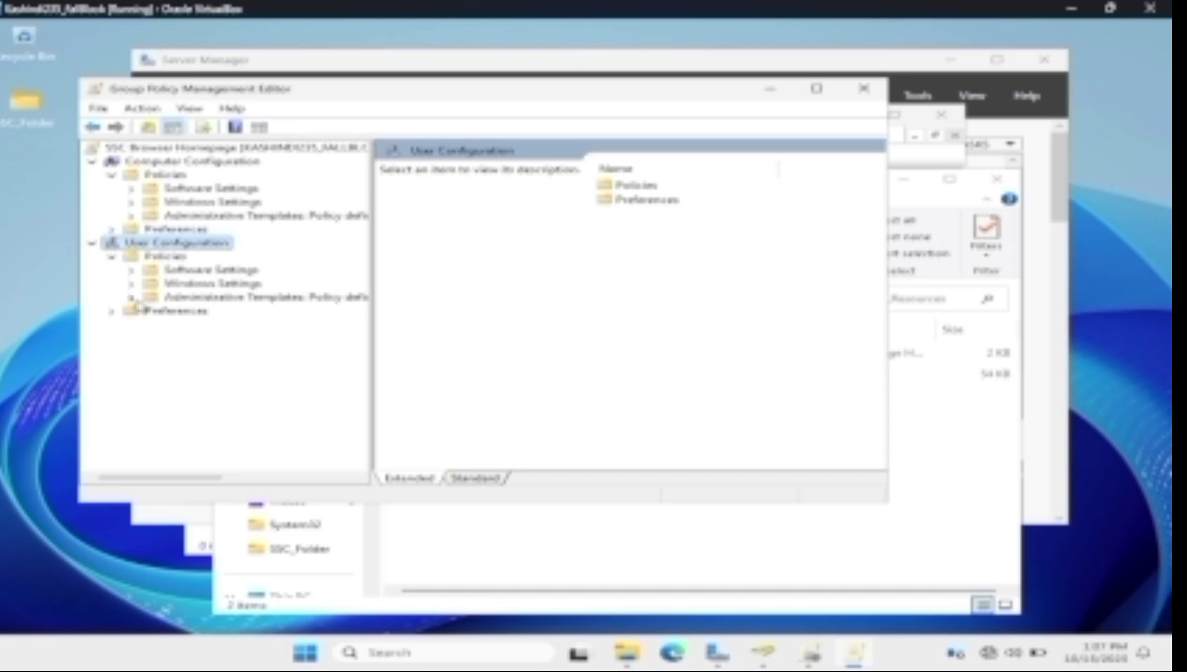
click(132, 297)
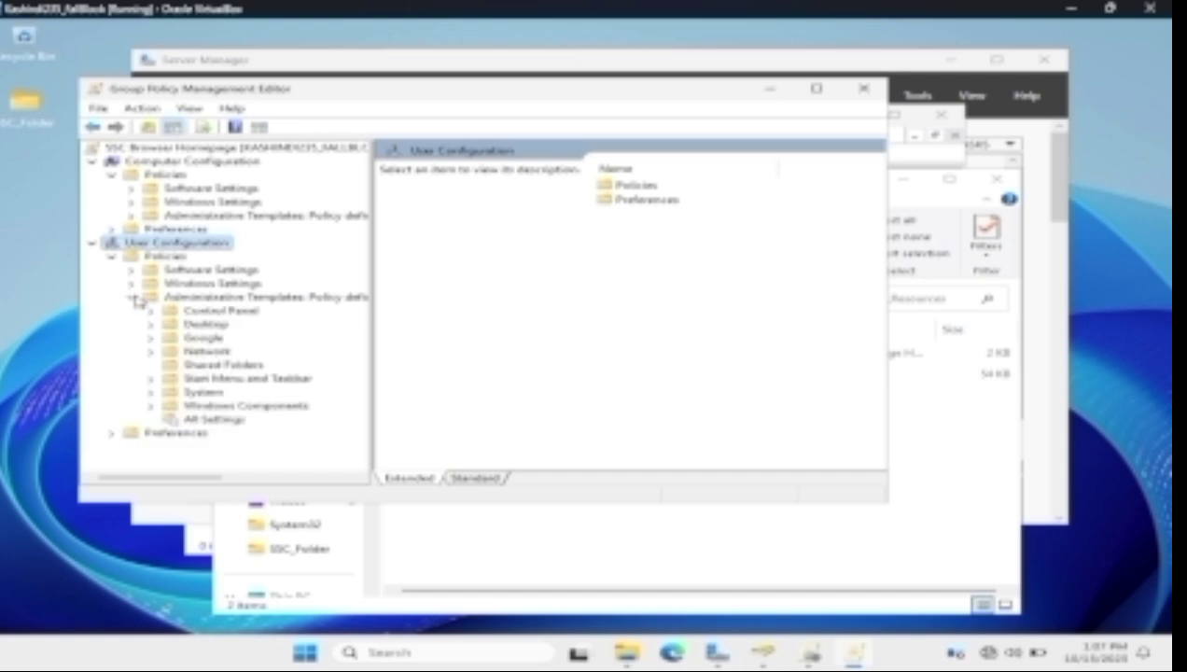
click(152, 338)
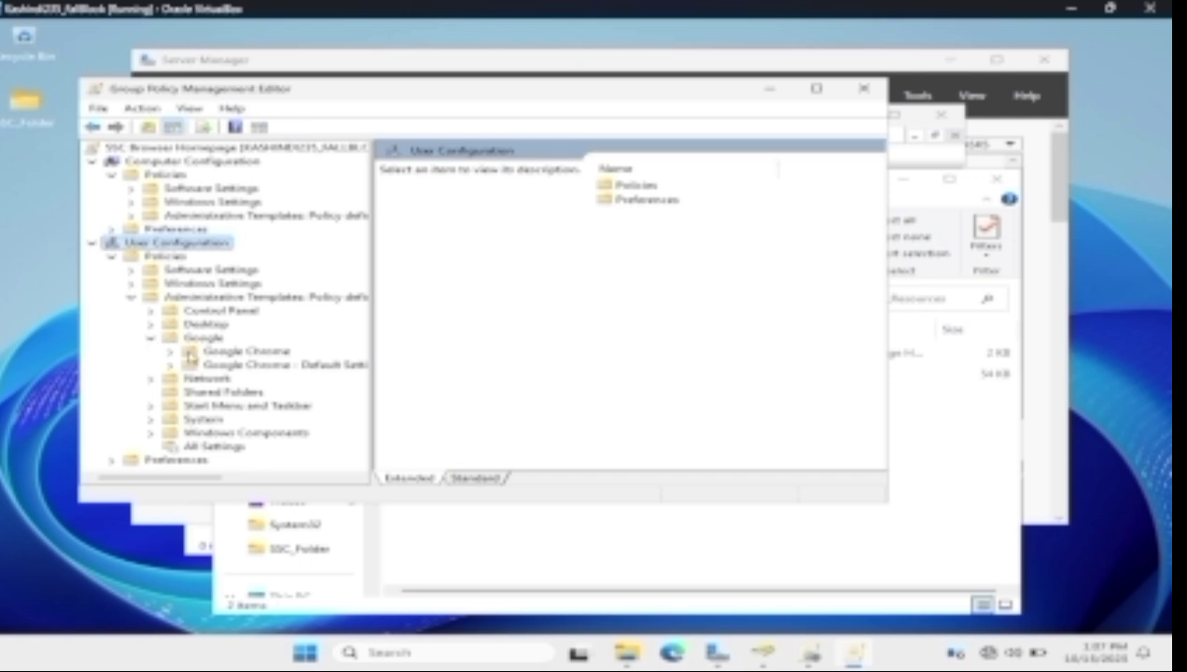
click(171, 351)
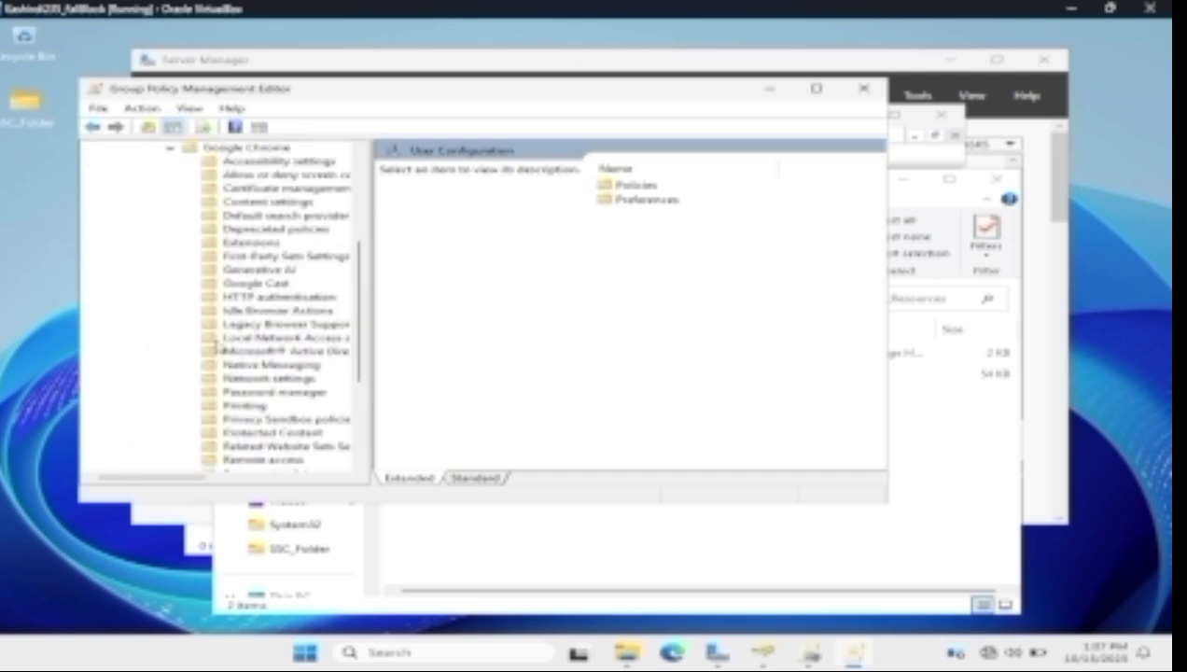
scroll(315, 281, down, 3)
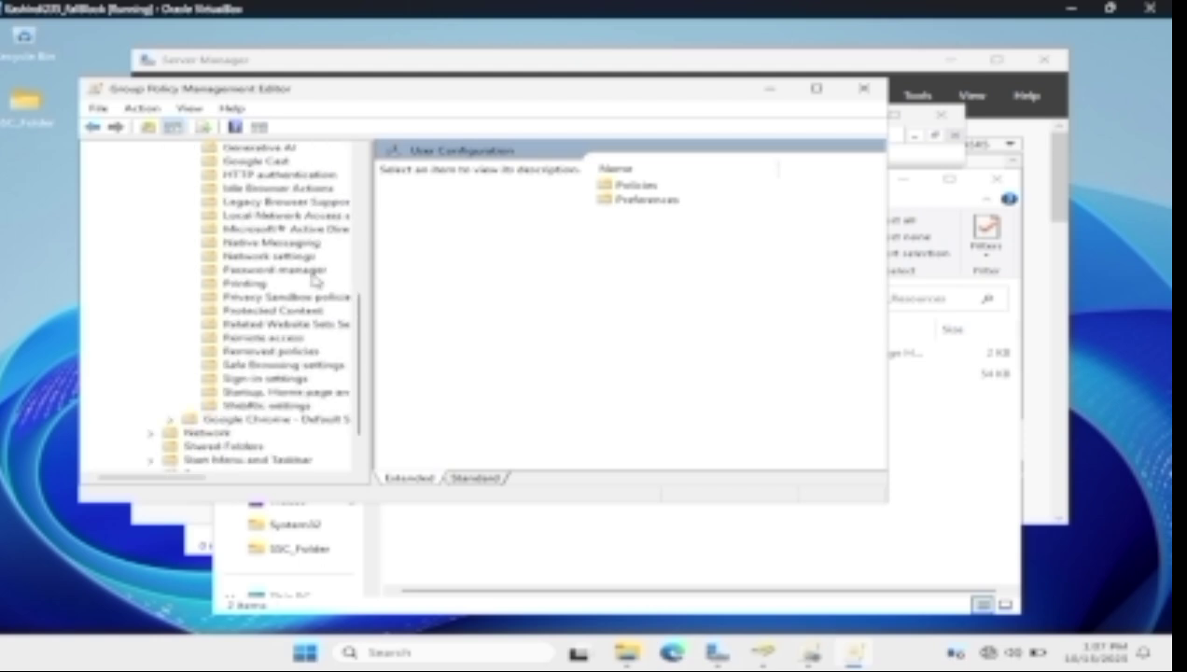
click(240, 394)
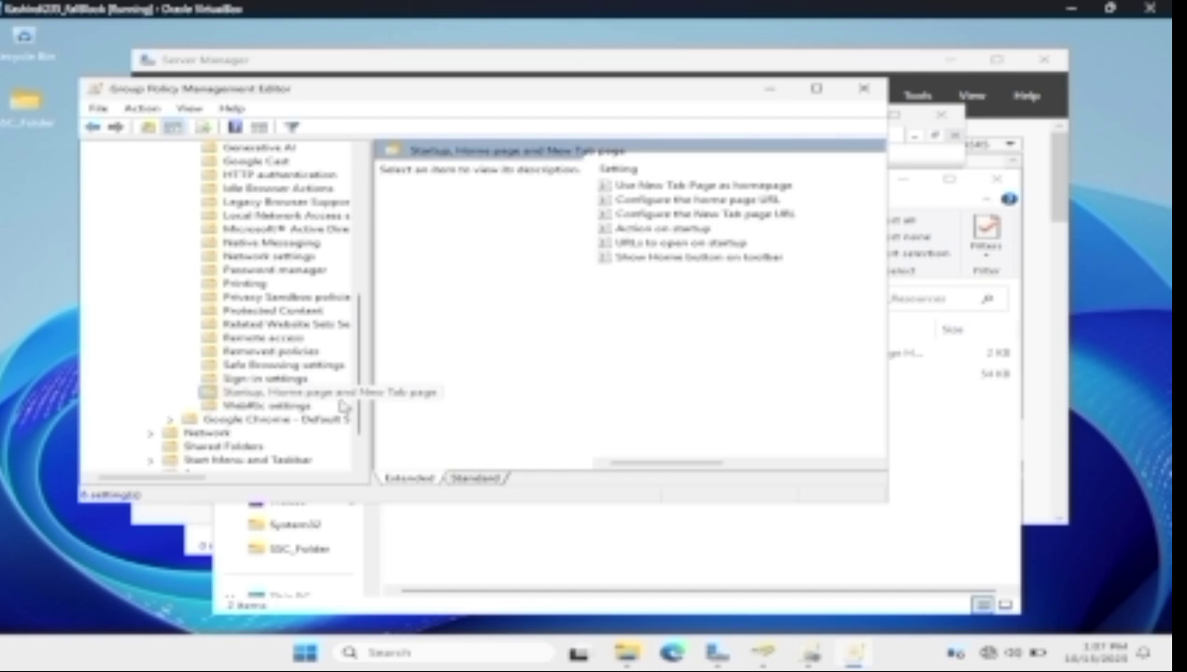
double_click(663, 201)
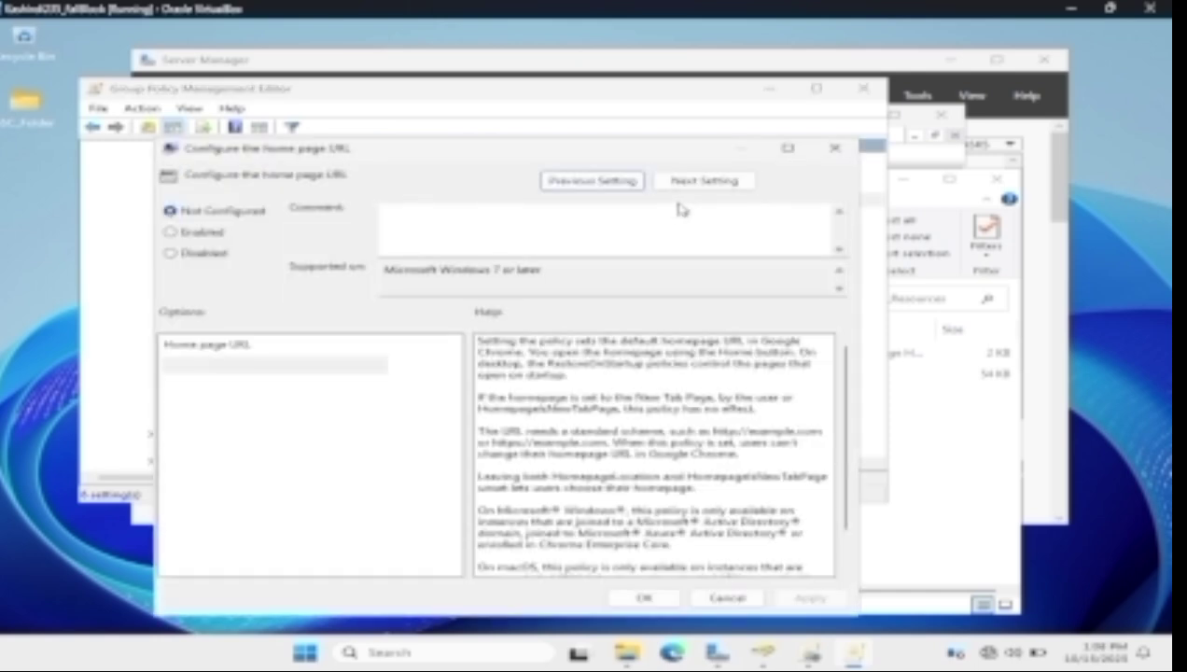
click(202, 222)
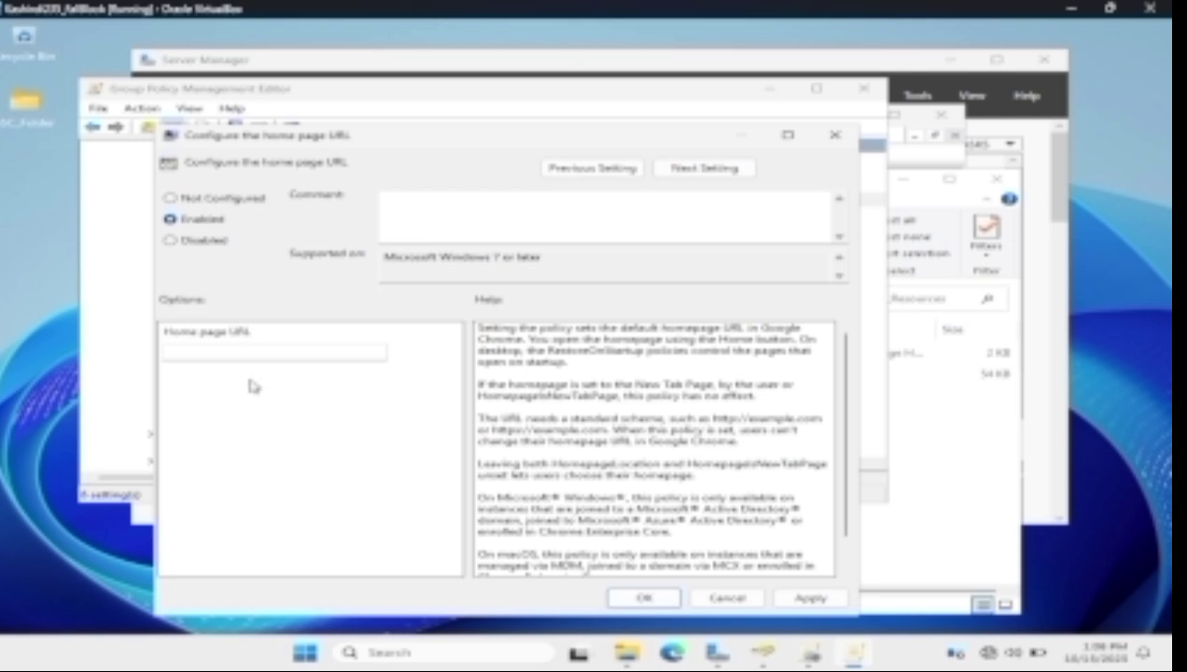
click(266, 354)
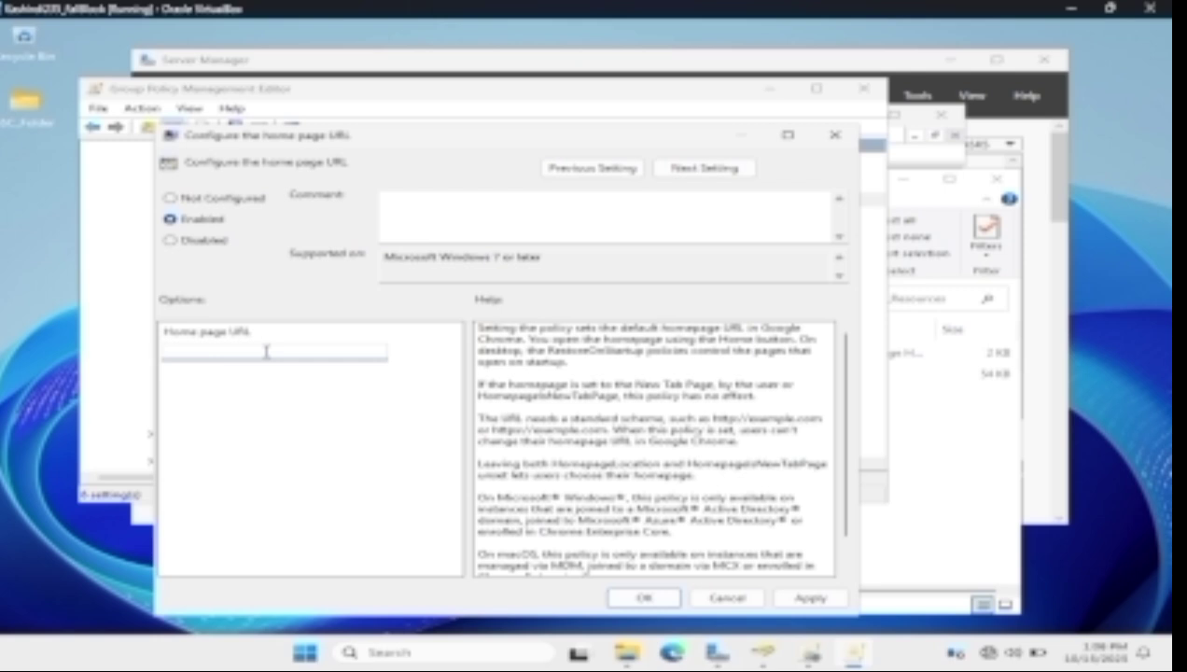
text(h)
text(t)
text(ttps)
text(://www.ar)
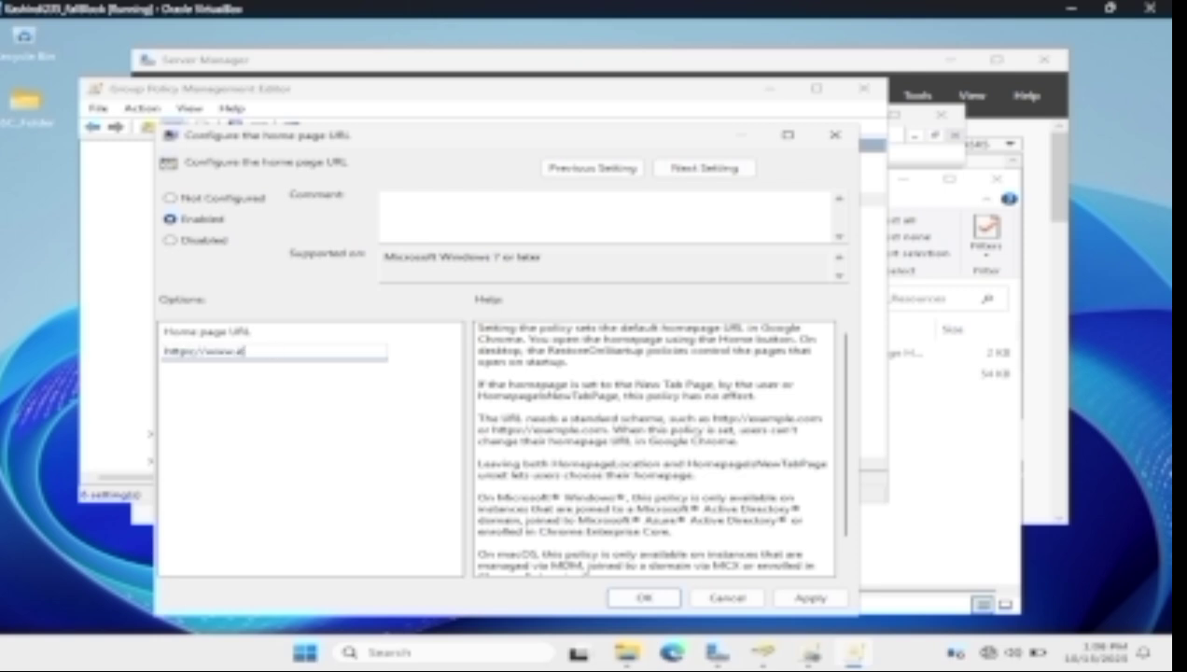
text(sign.edu/informat)
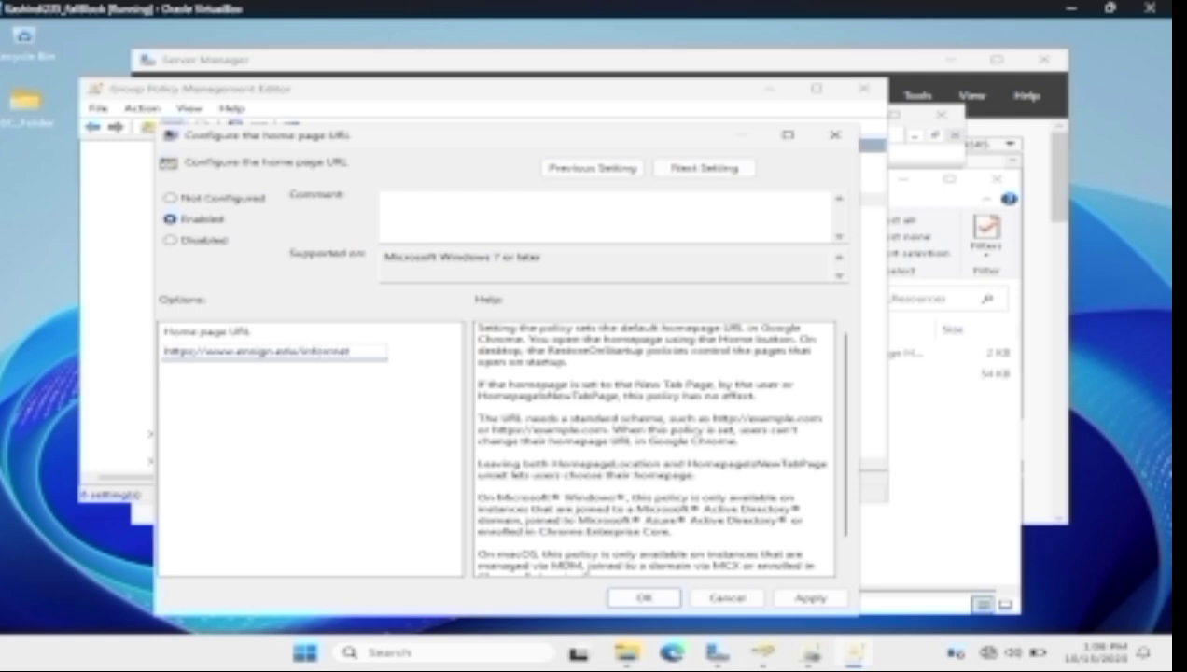
text(ion-technolo)
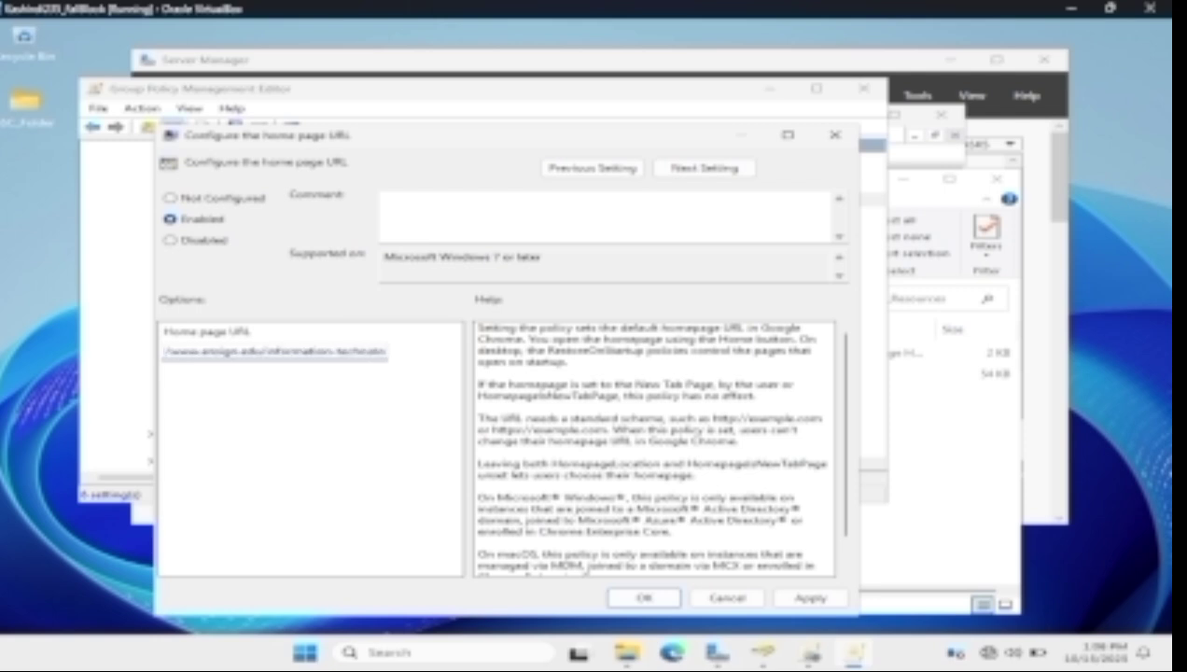
text(gy/)
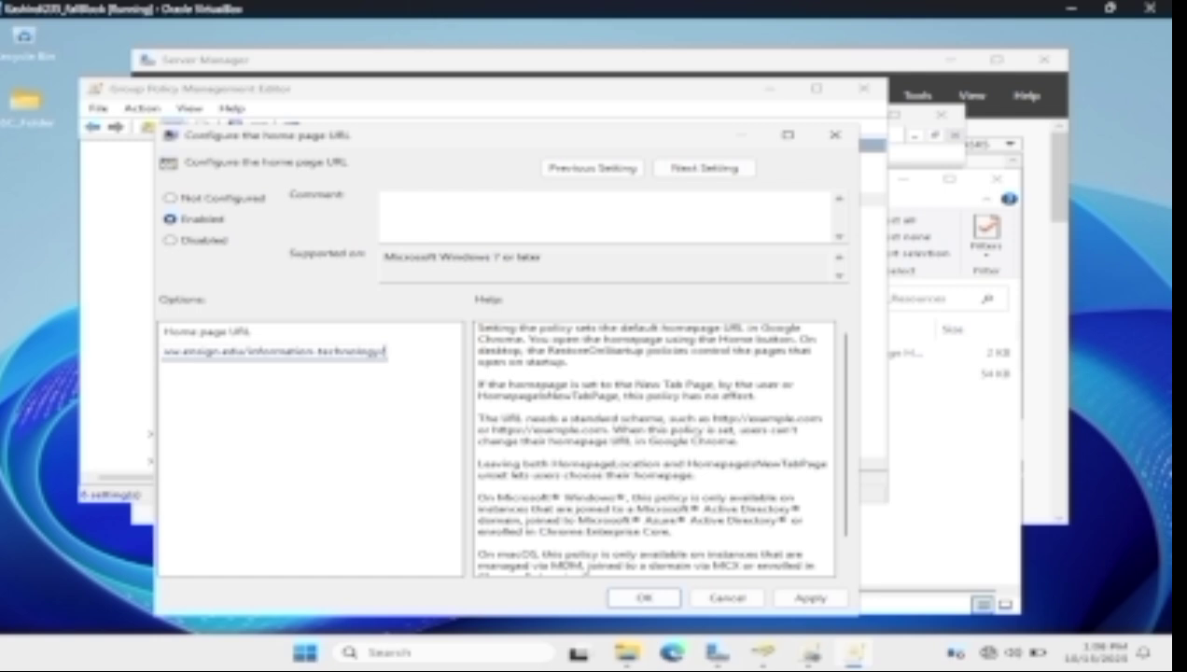
click(792, 598)
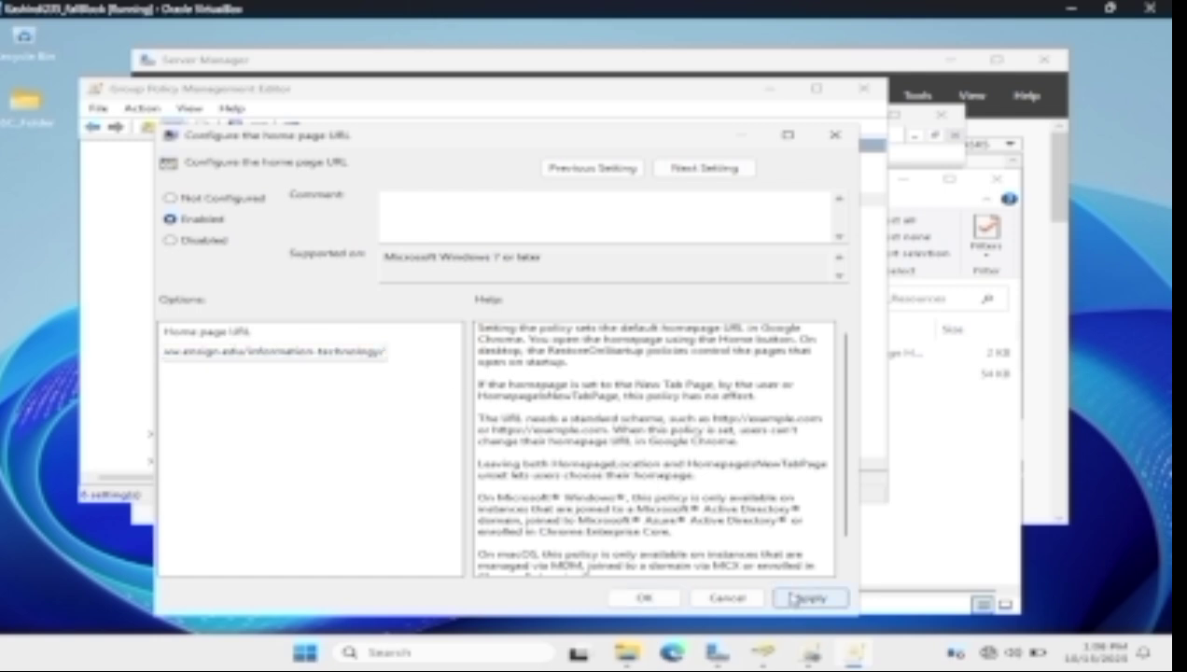
click(644, 598)
key(alt+F4)
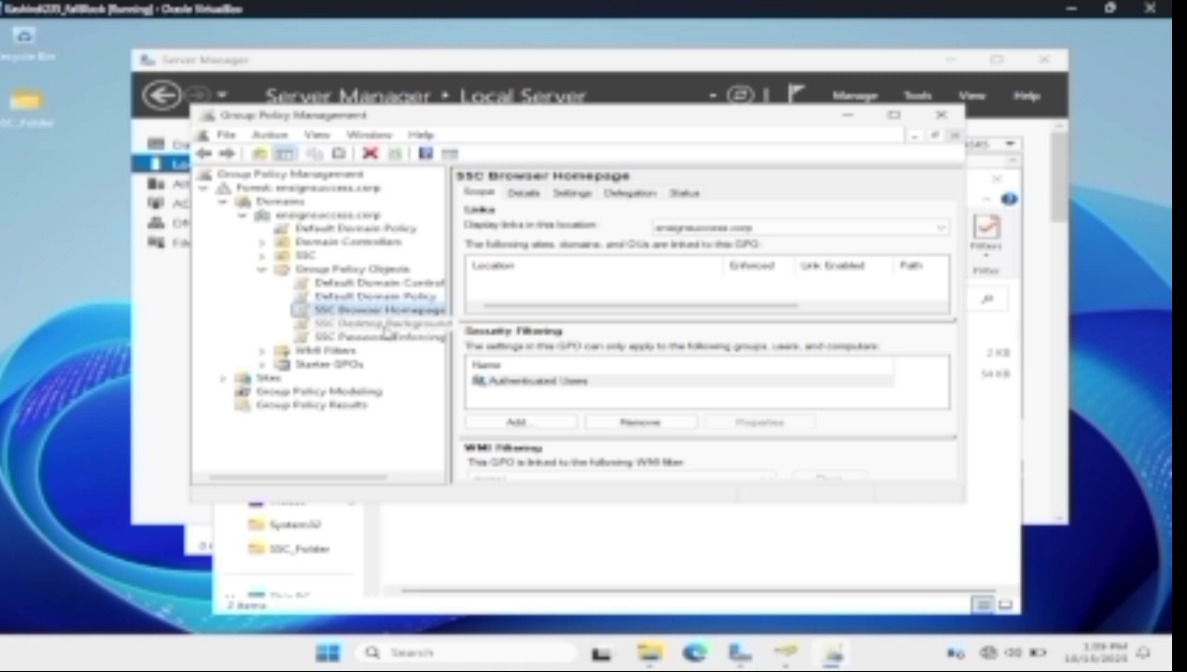
Open the SSC Desktop Background GPO for editing and show the Desktop settings under the User Configuration Administrative Templates.
right_click(387, 328)
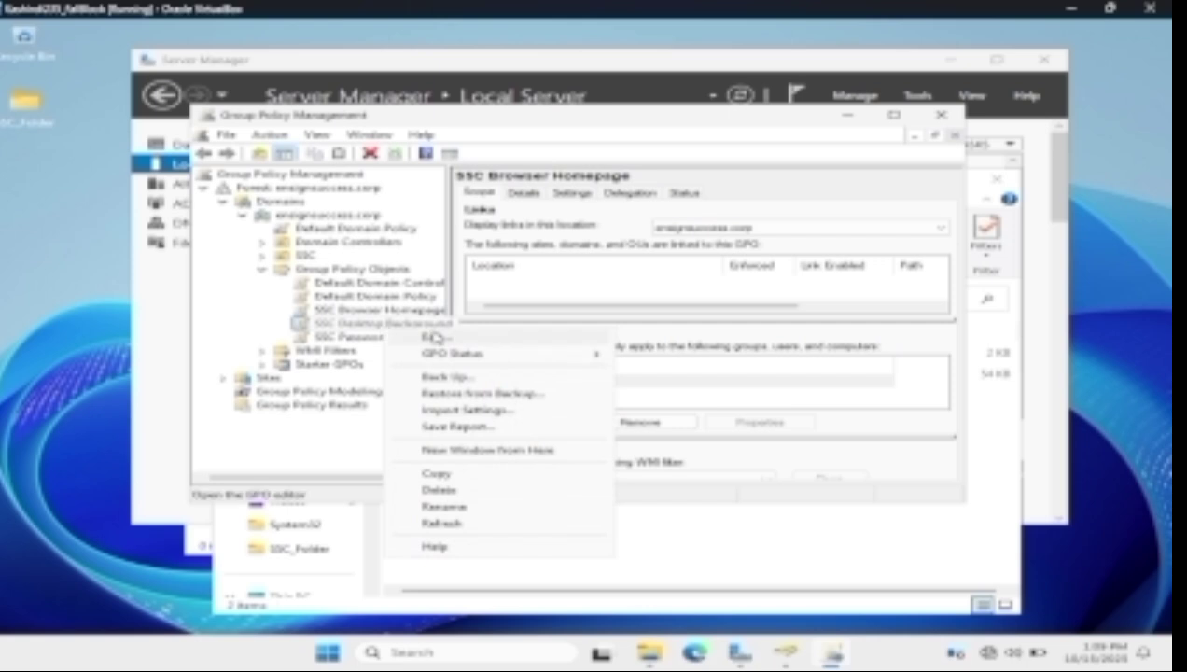
click(433, 337)
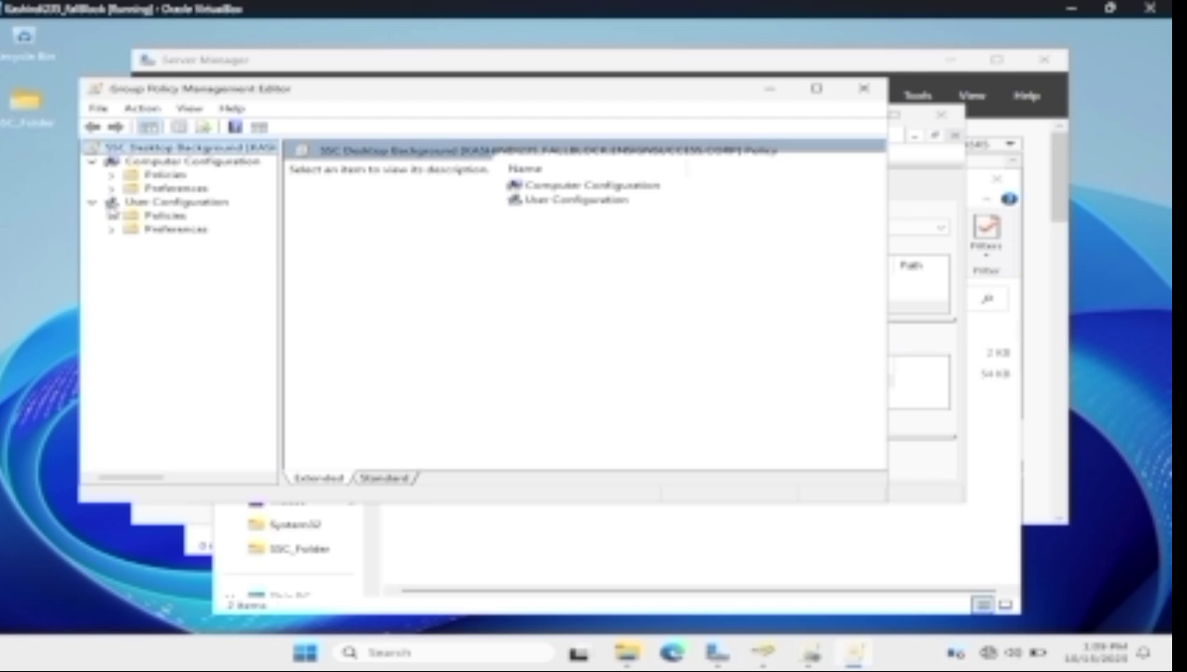
click(111, 216)
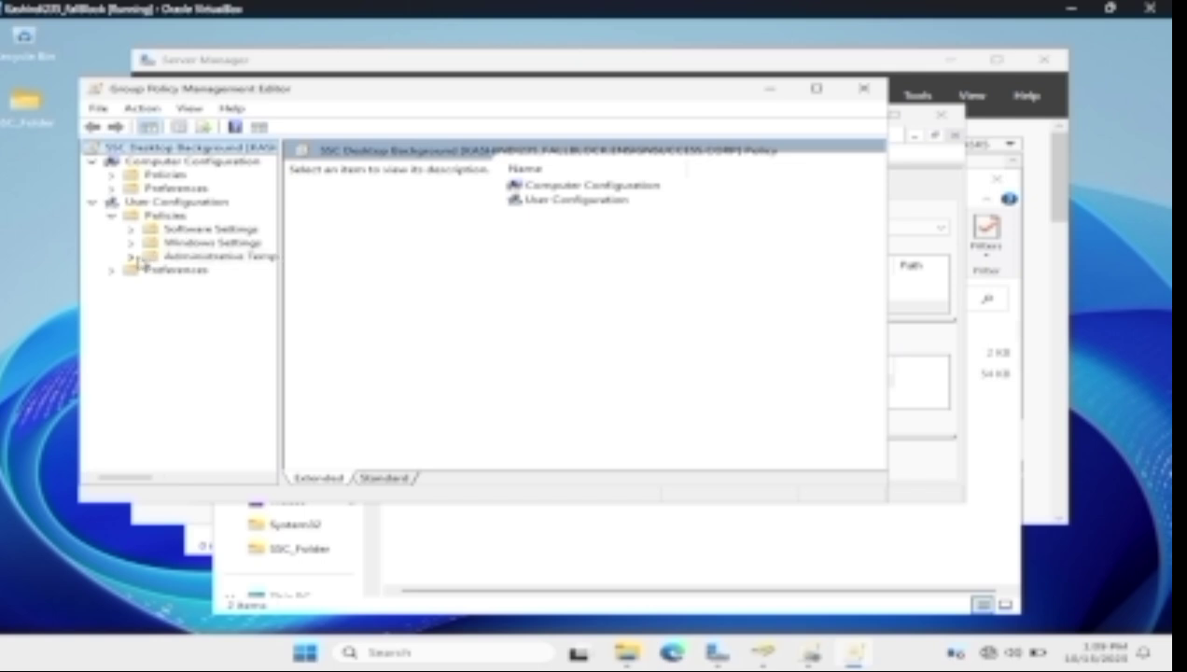
click(132, 256)
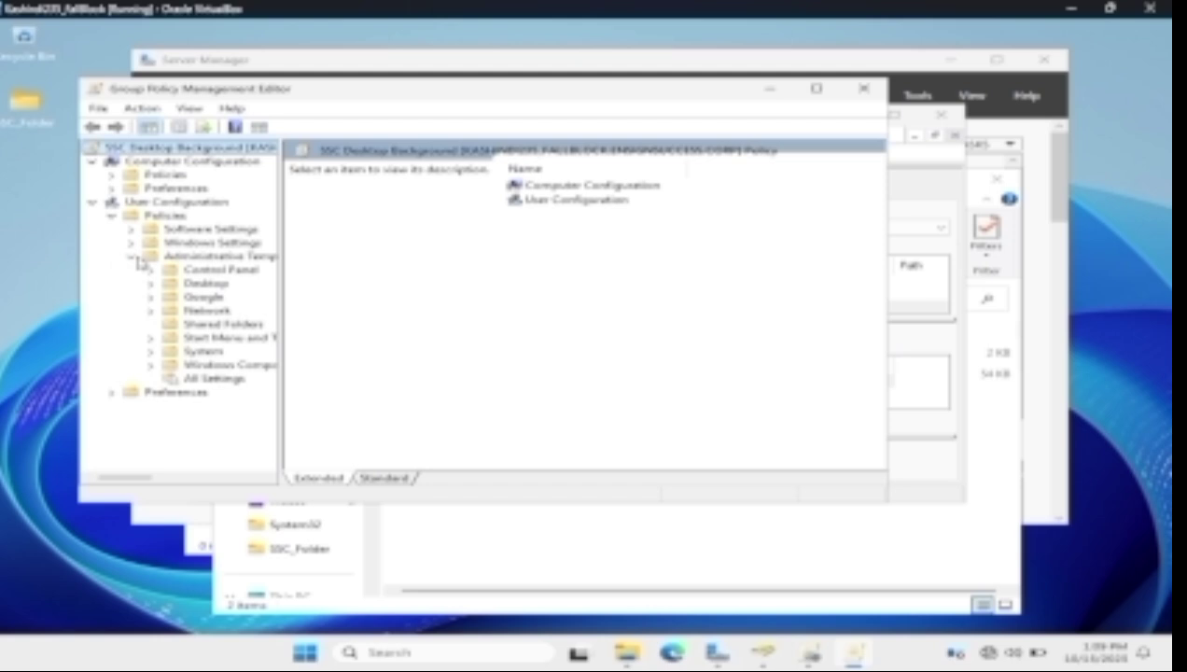
click(150, 283)
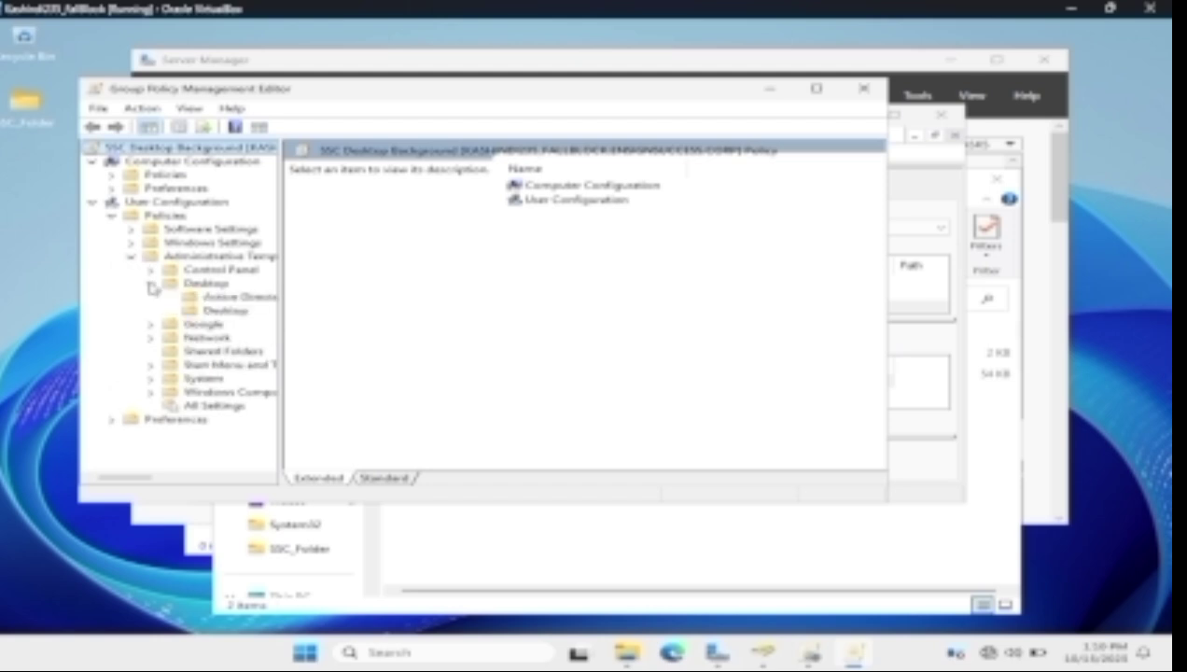
click(224, 311)
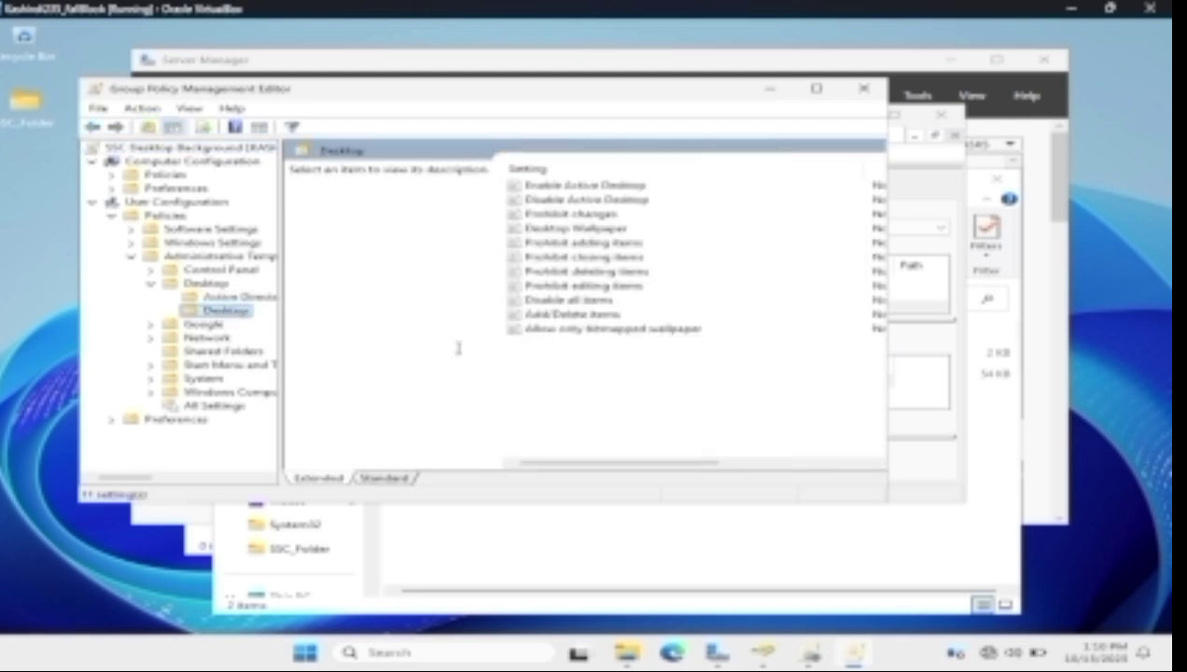
Enable the Desktop Wallpaper policy and enter the Administrator's Desktop\SSC_Folder\Shared_Resources\ folder path as the wallpaper name.
double_click(588, 229)
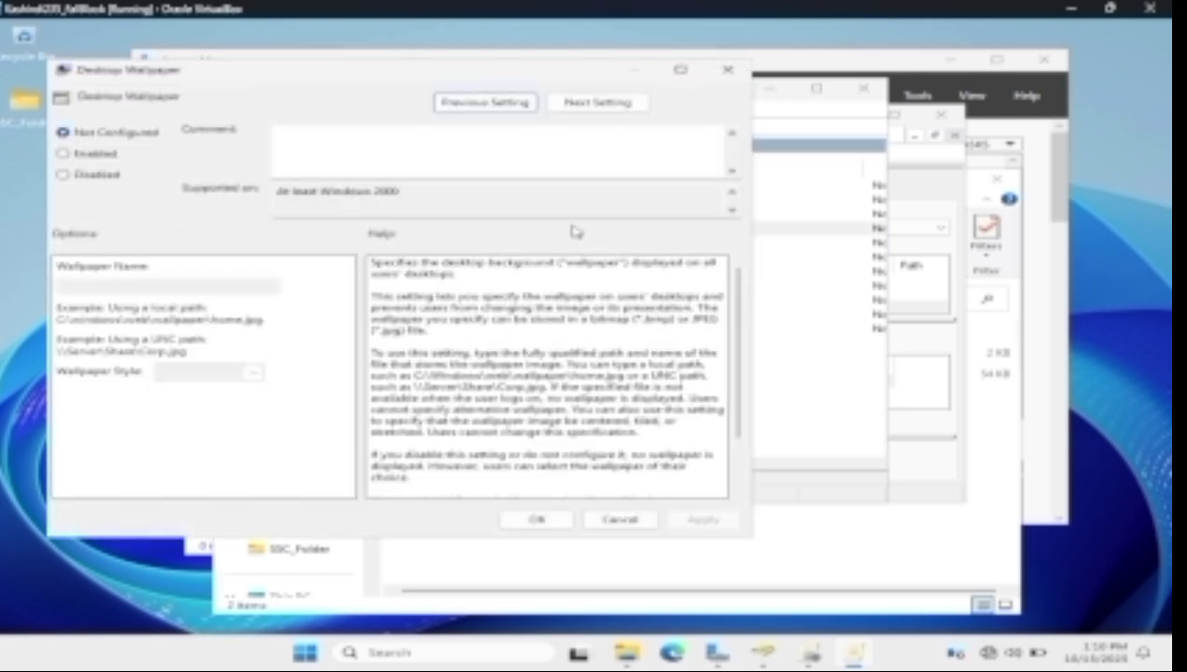
click(109, 158)
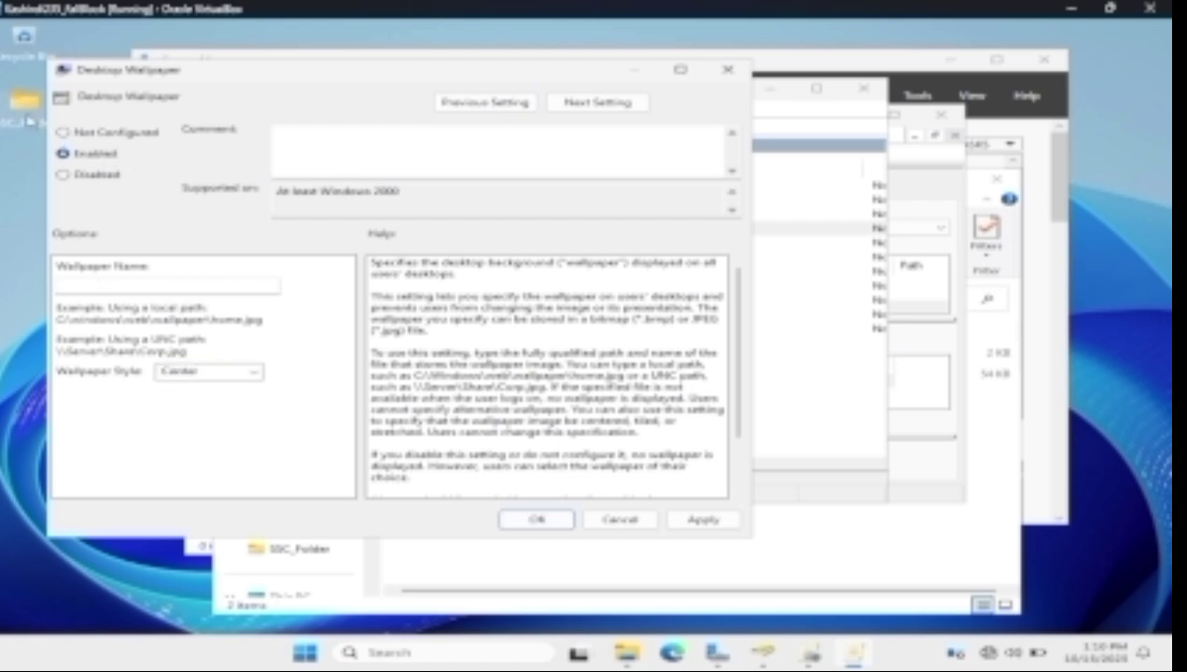
mouse_move(627, 653)
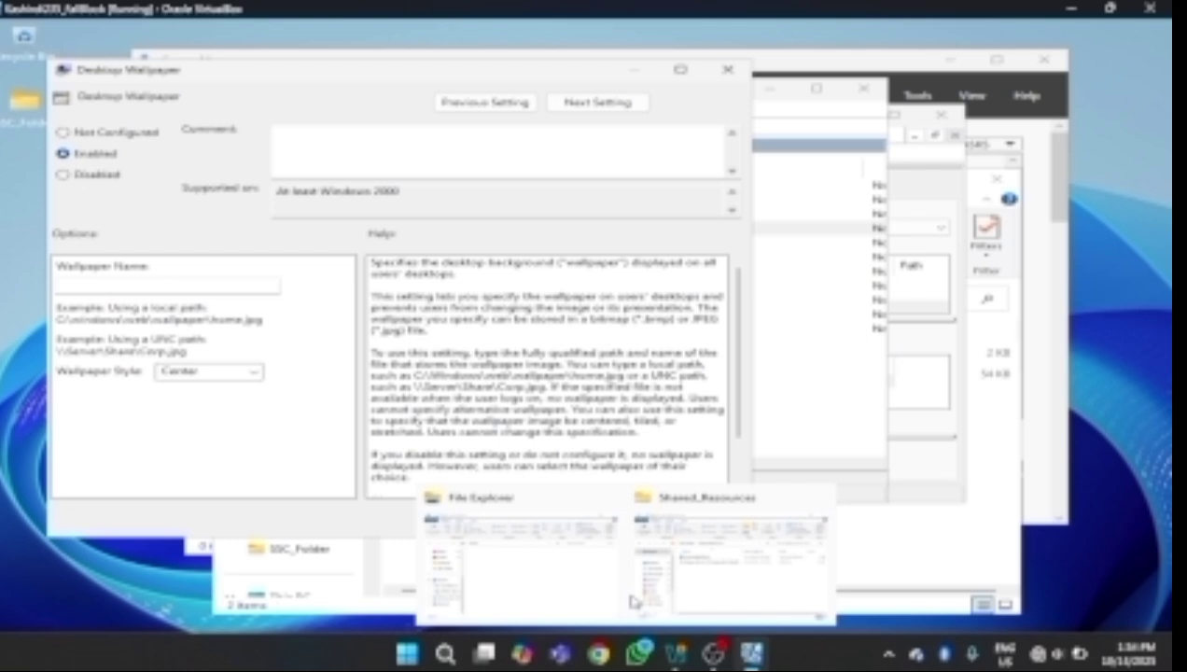
click(706, 581)
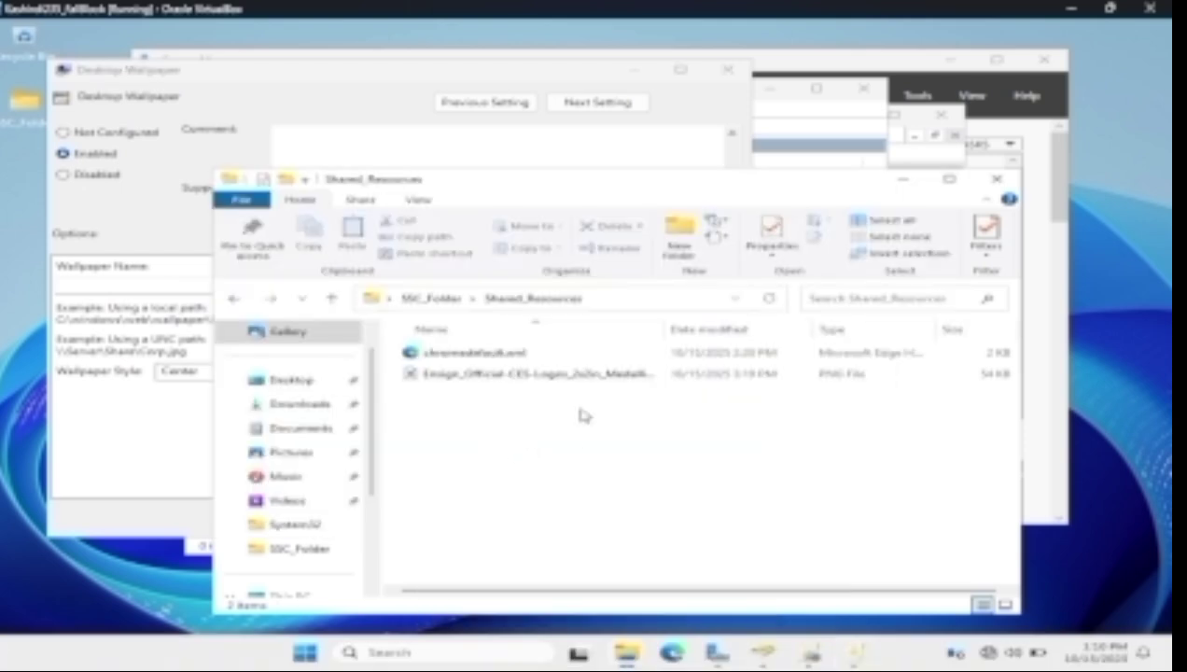
click(619, 296)
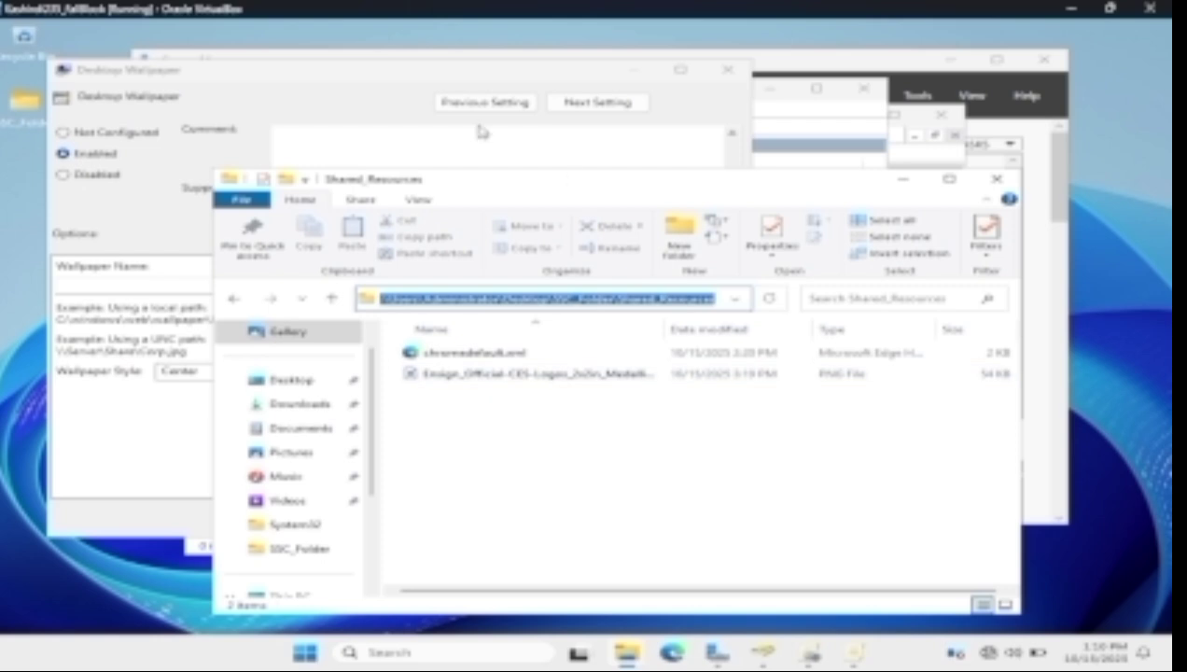
click(392, 105)
click(225, 284)
key(ctrl+v)
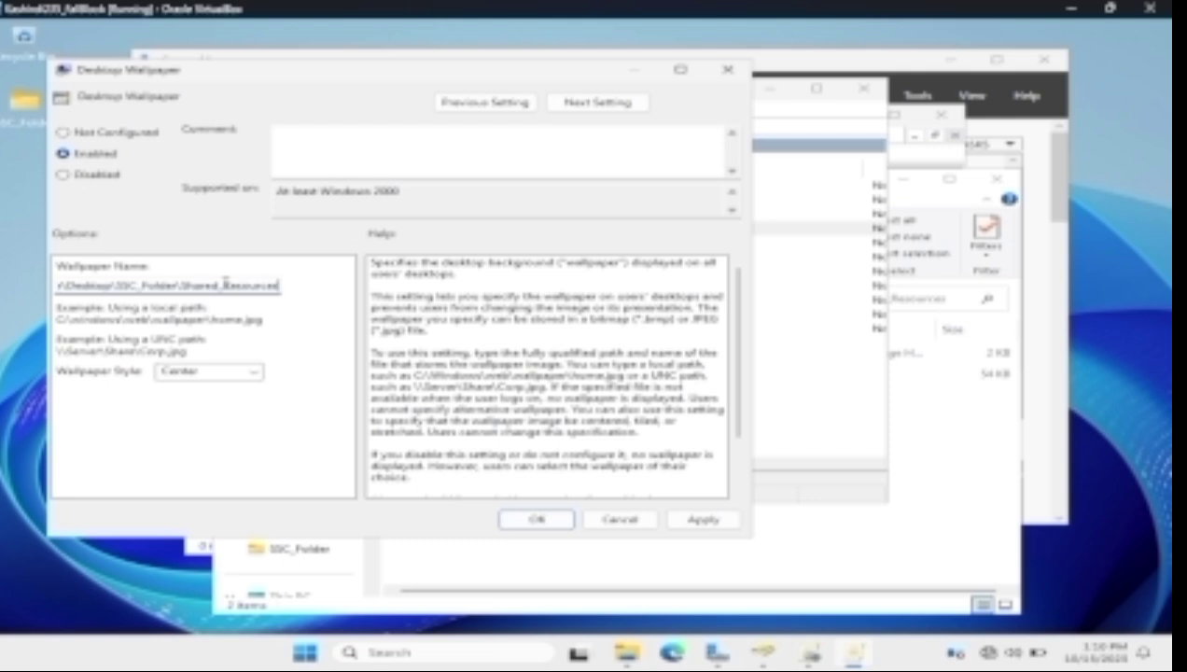
text(\)
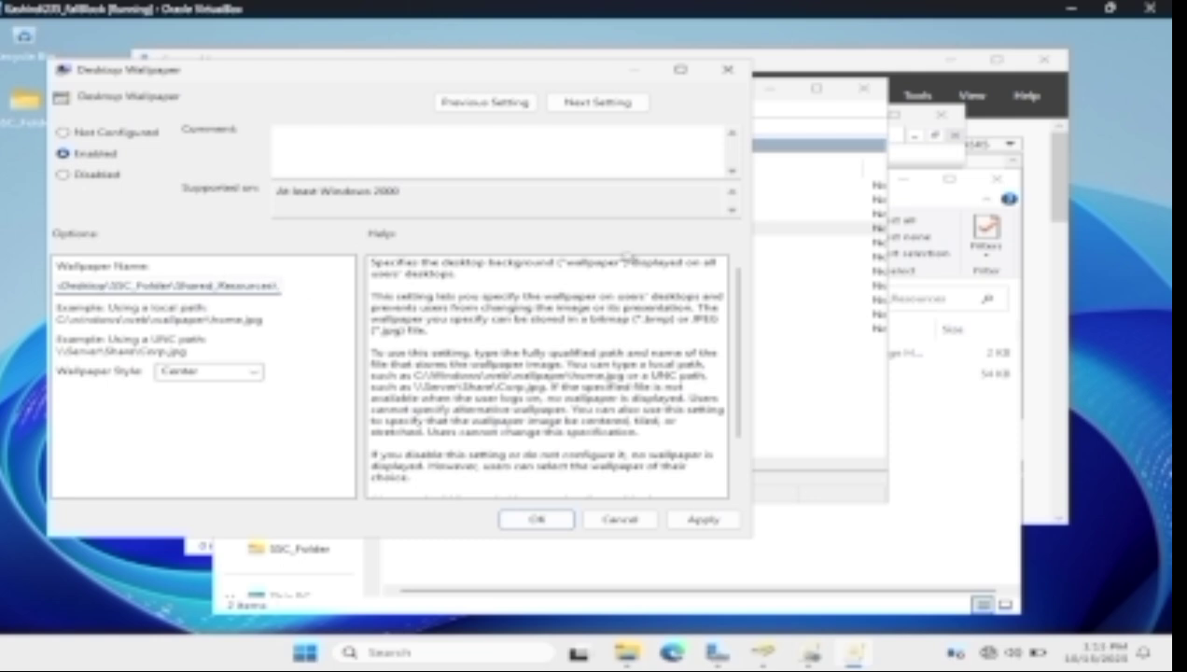
Copy the logo image's full file name from Shared_Resources and append Ensign_Official-CES-Logos_2x2in_Medallion.png to the wallpaper path.
click(438, 565)
click(486, 377)
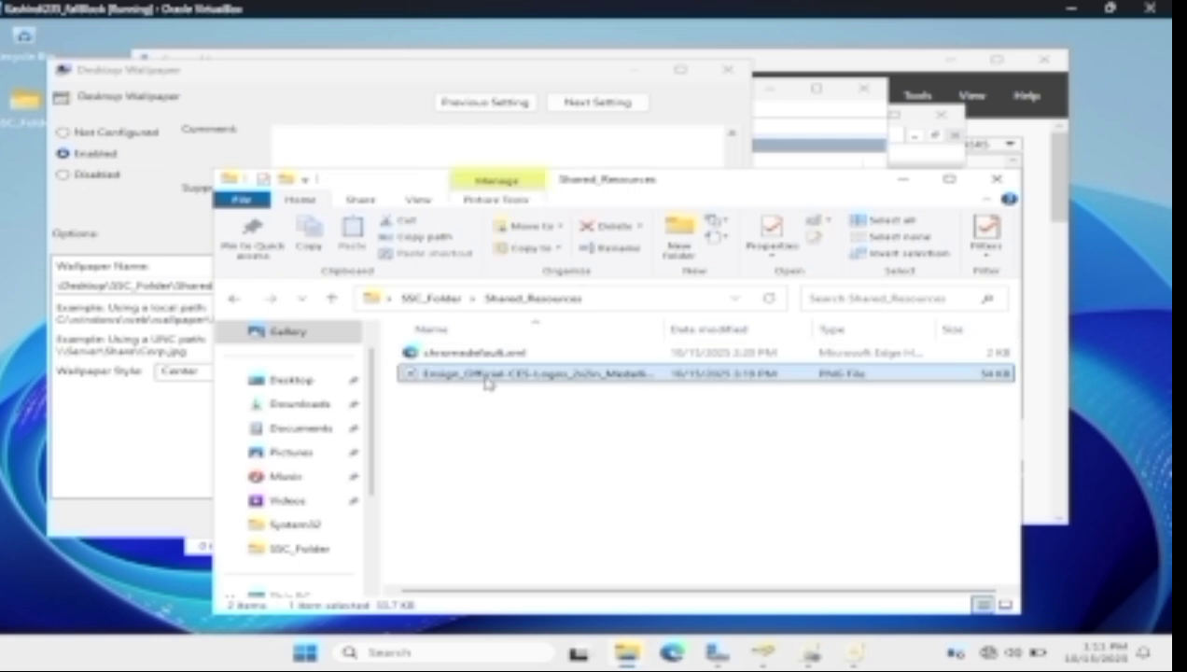
key(F2)
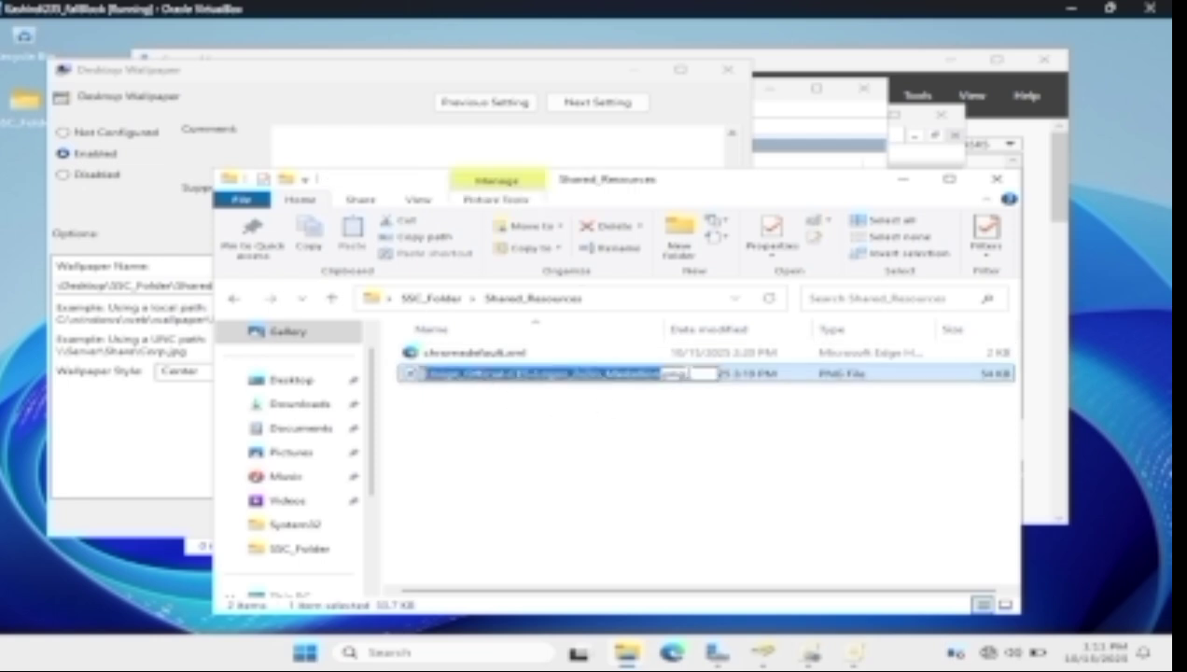
key(End)
key(shift+Left)
key(shift+Left)
key(shift+Left)
key(shift+Left)
key(shift+Left)
key(shift+Left)
key(shift+Left)
key(shift+Left)
key(shift+Left)
key(shift+Left)
key(shift+Left)
key(shift+Left)
key(shift+Left)
key(shift+Left)
key(shift+Left)
key(shift+Left)
key(shift+Left)
key(shift+Left)
key(shift+Left)
key(shift+Left)
click(195, 285)
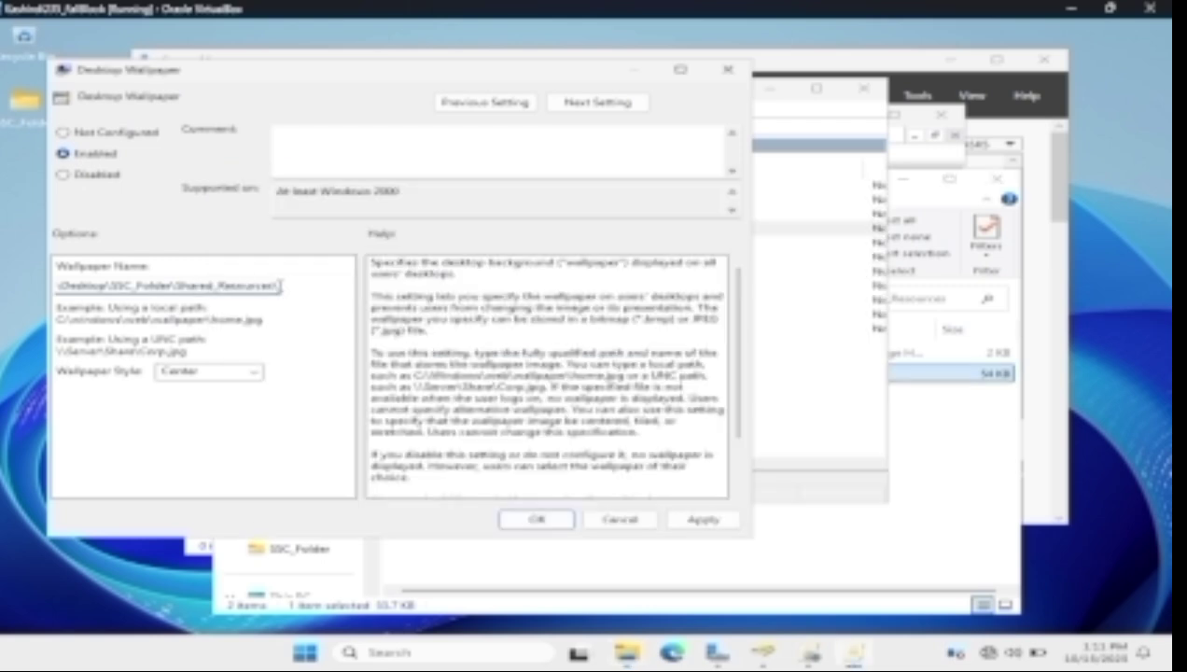
key(ctrl+v)
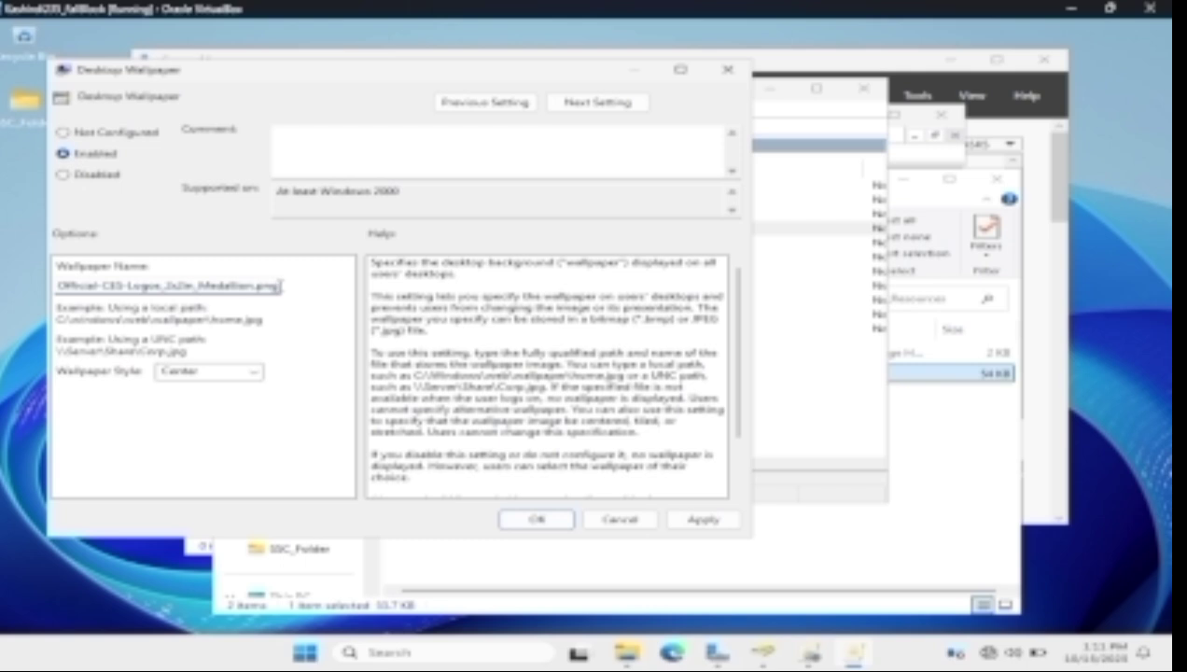
Save the Desktop Wallpaper policy with the Center style and close the GPO editor.
key(Tab)
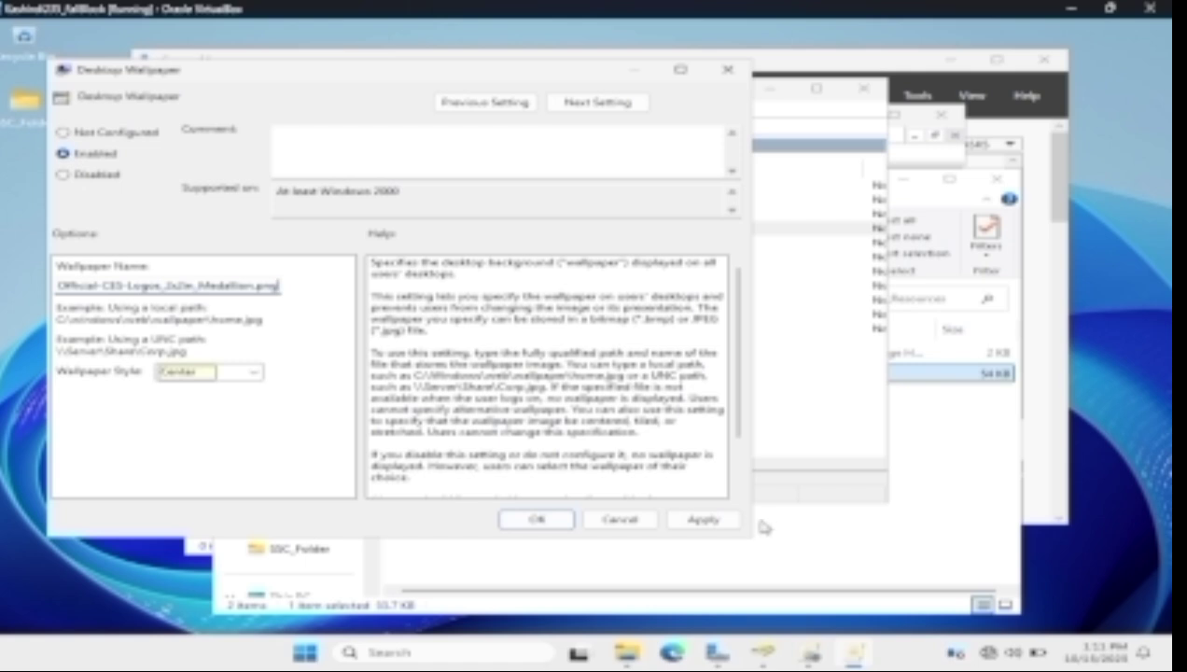
click(717, 522)
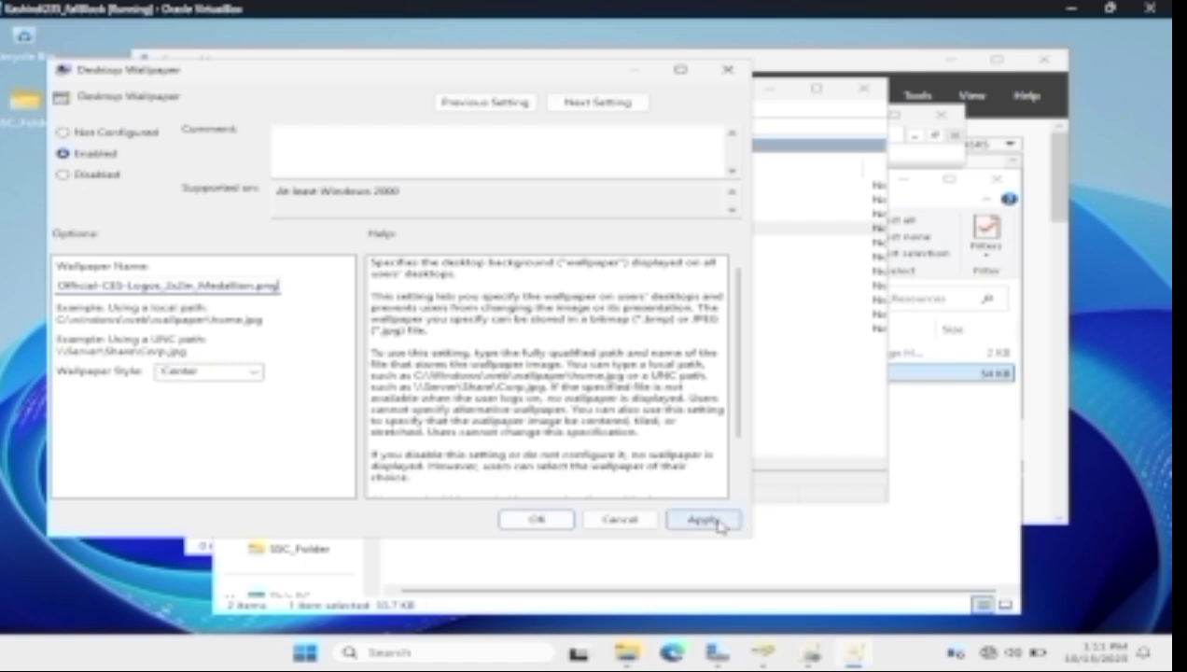
click(537, 519)
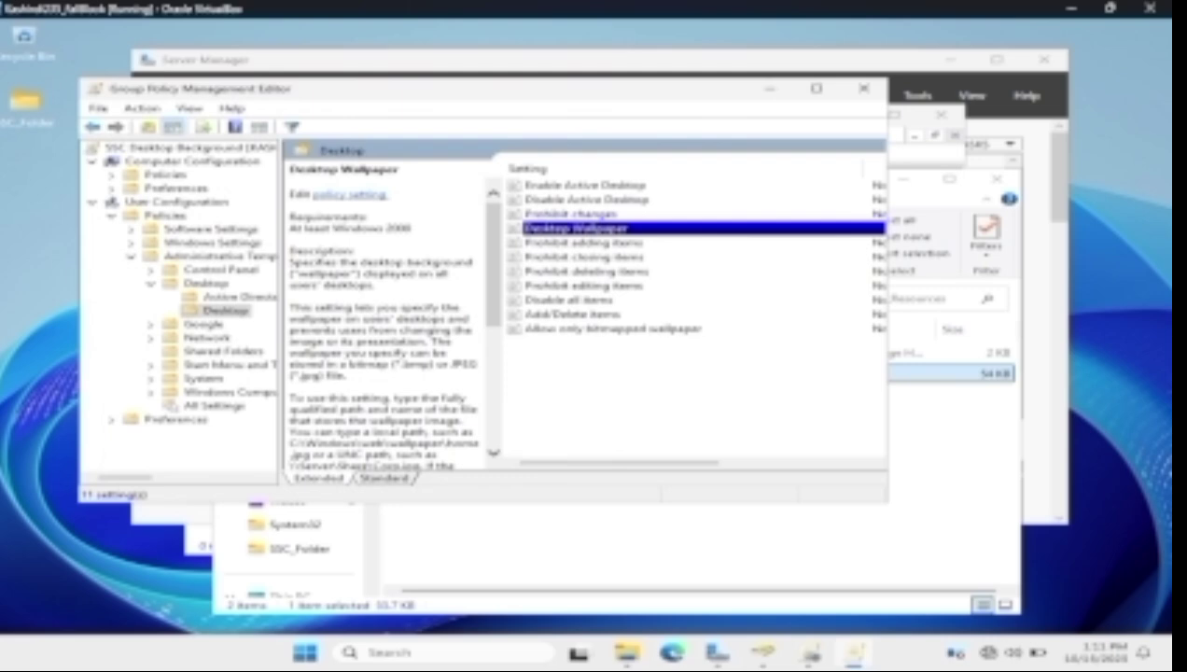
click(864, 88)
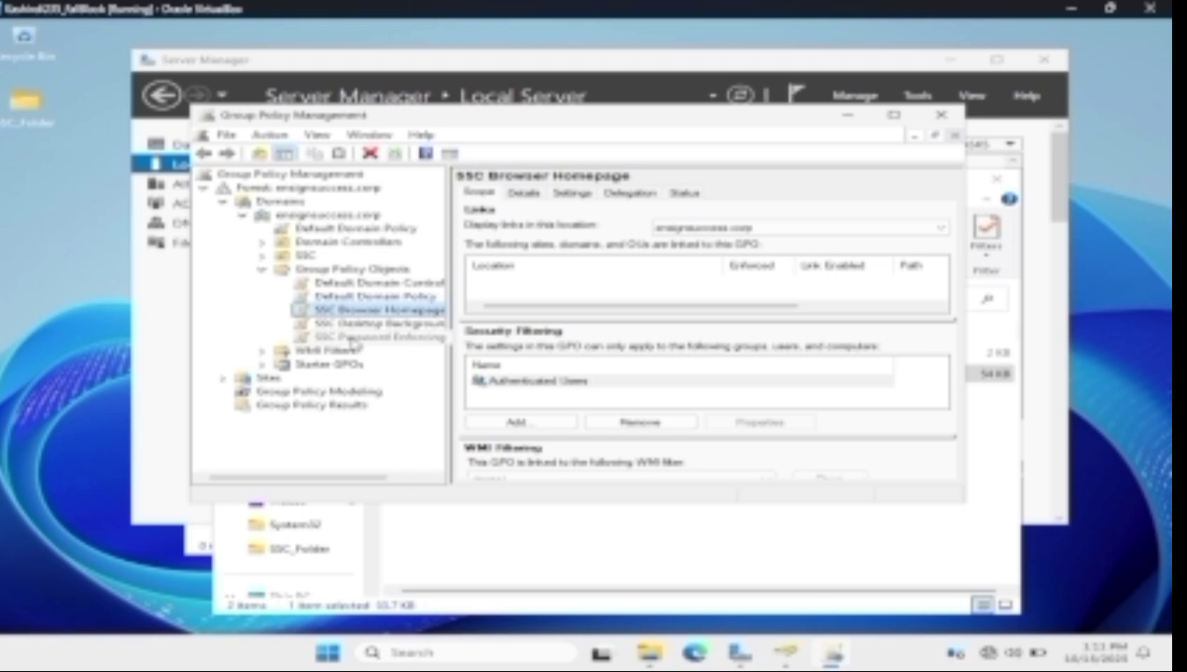
Open the SSC Password Enforcing GPO for editing and show its Password Policy under Computer Configuration, Security Settings, Account Policies.
right_click(377, 346)
click(425, 350)
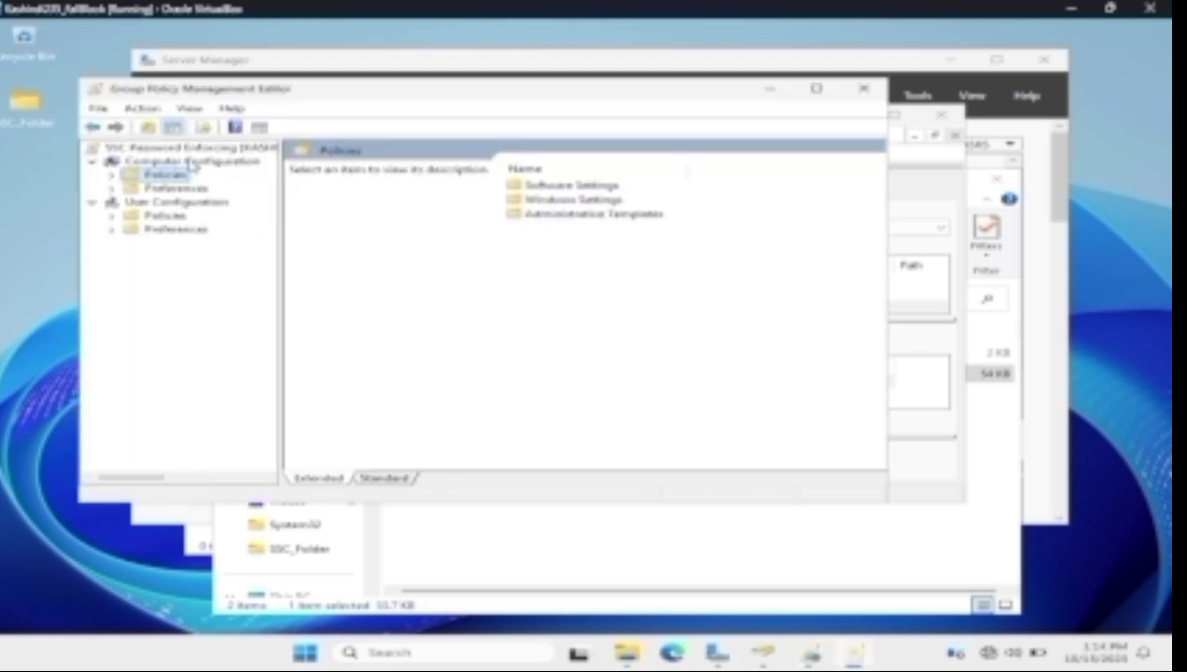
click(112, 175)
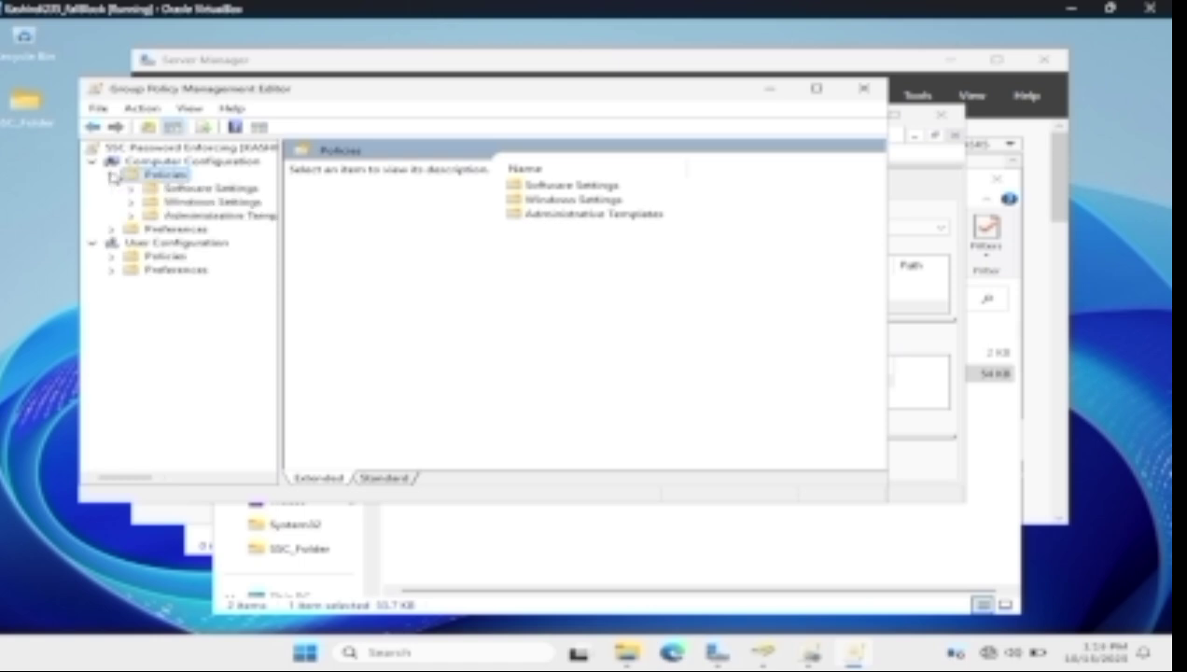
click(131, 202)
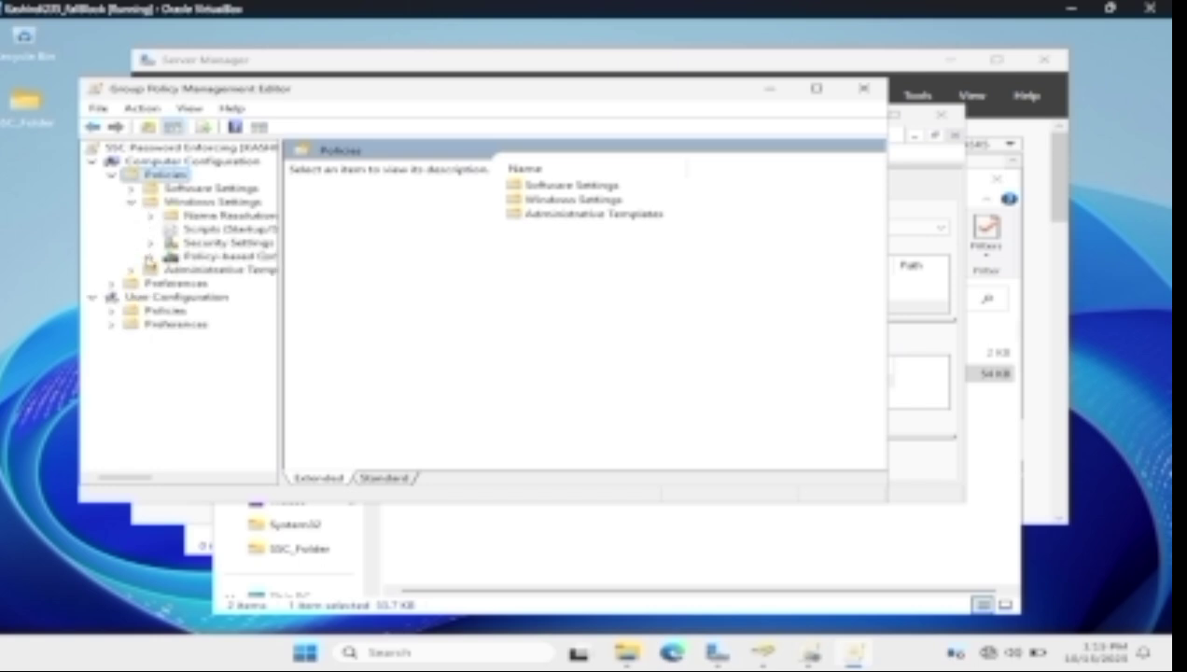
click(150, 243)
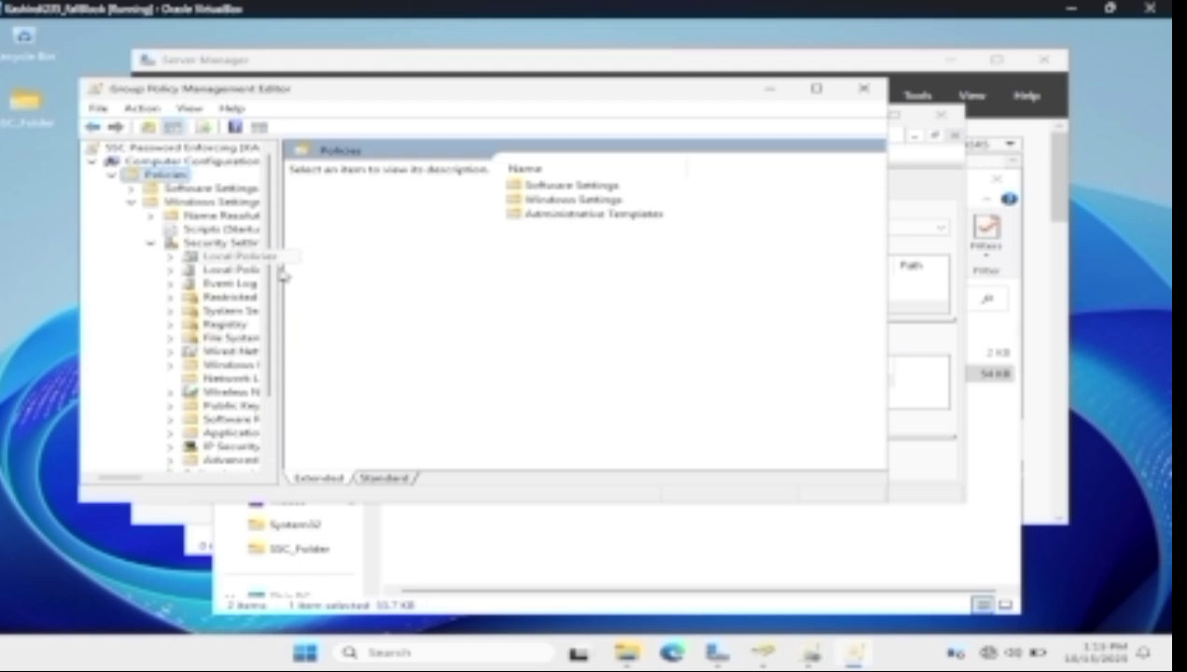
drag(296, 259, 310, 262)
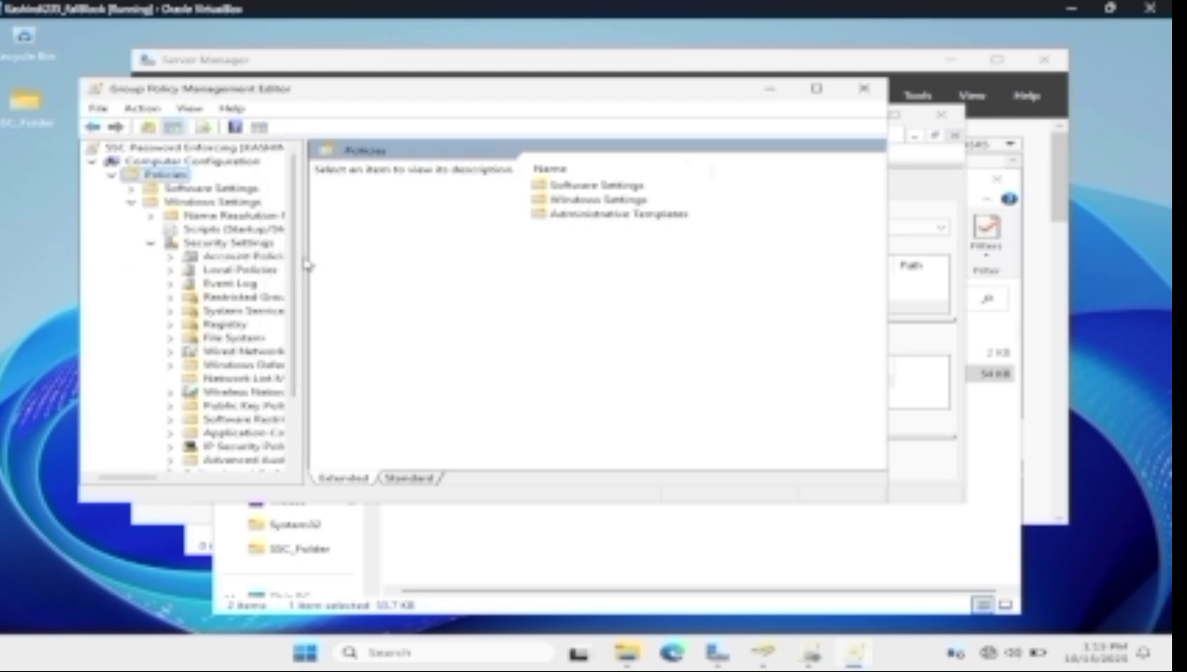
click(229, 256)
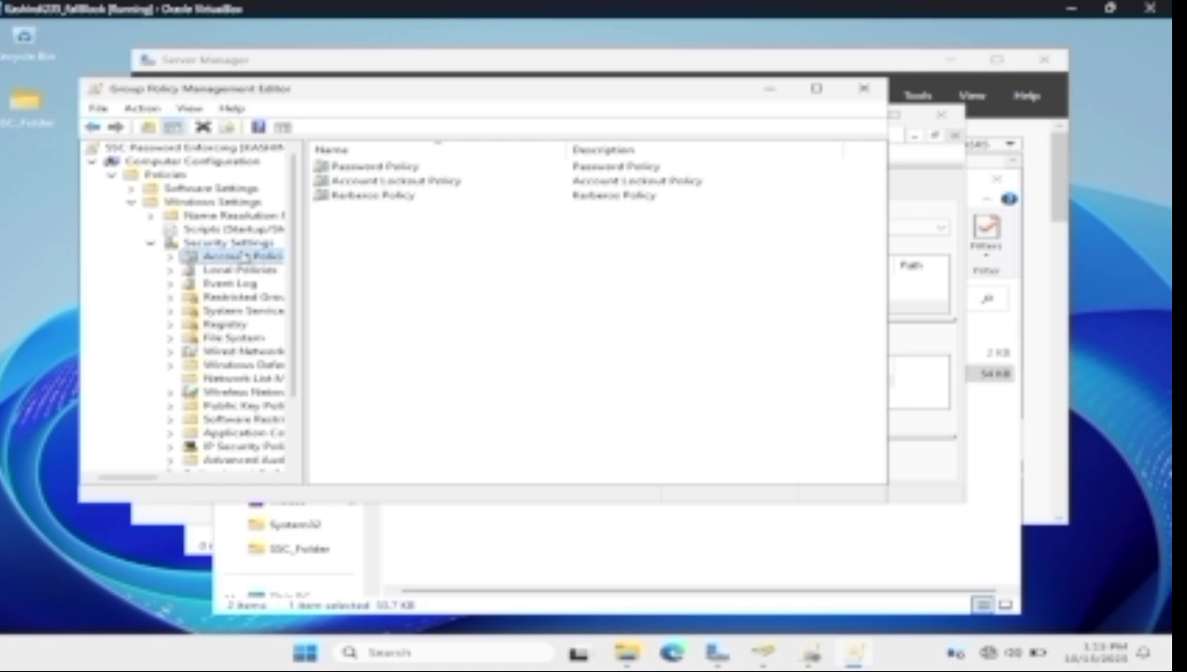
double_click(377, 167)
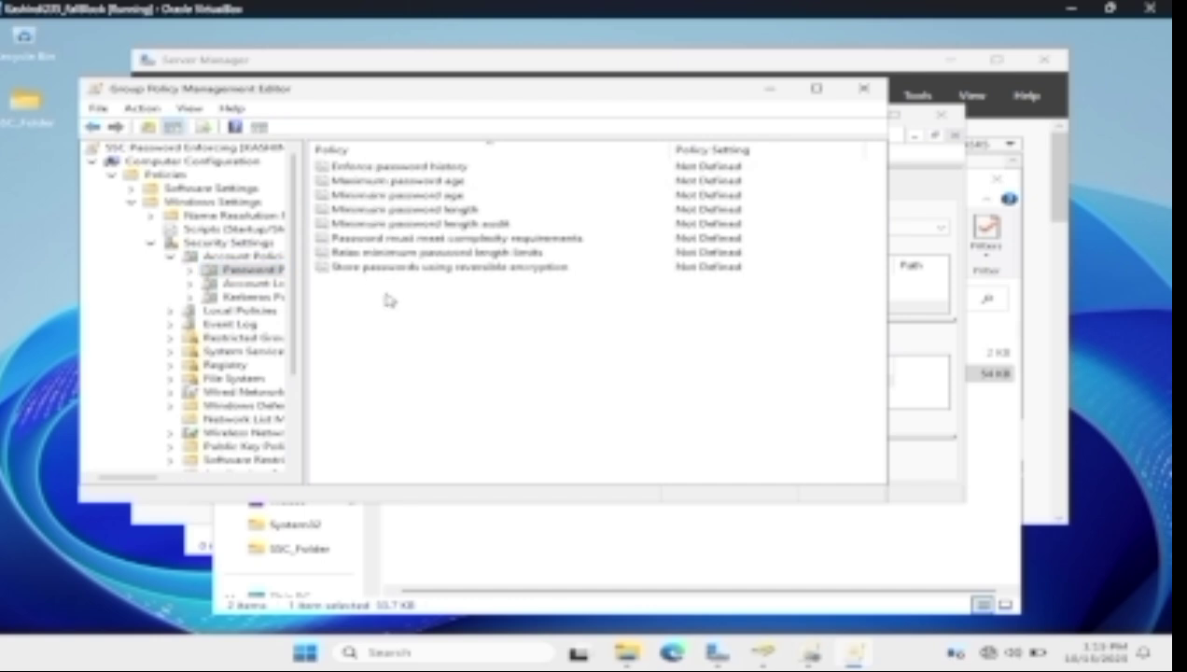
Define the minimum password length policy as 12 characters and save it.
double_click(392, 211)
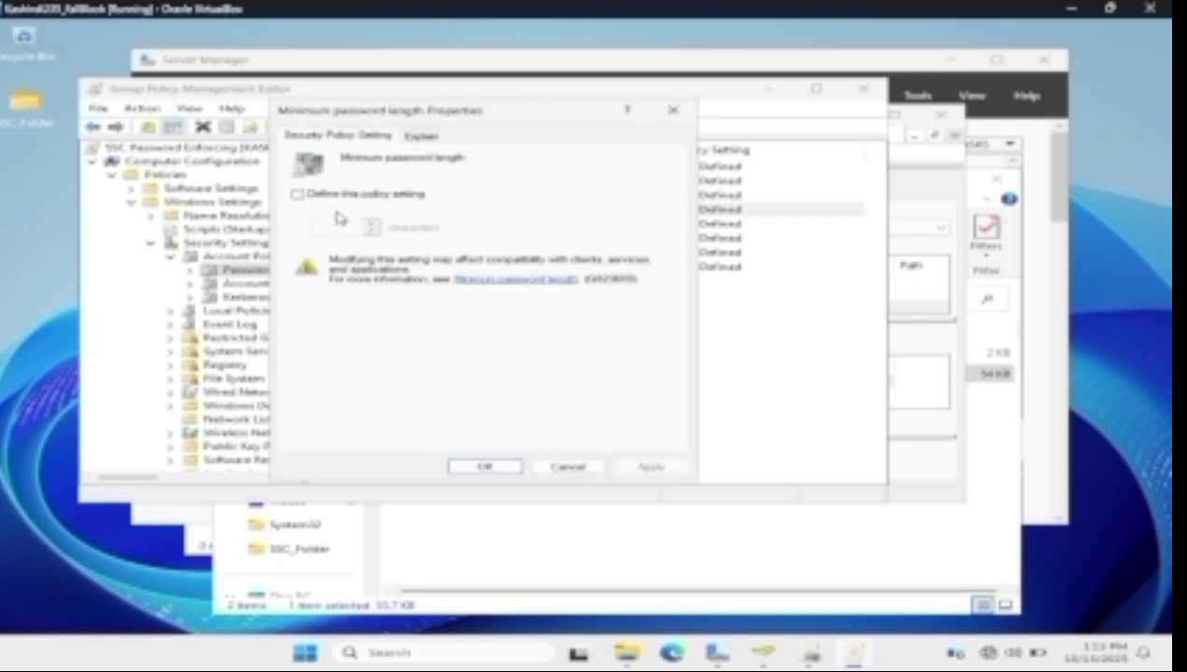
click(297, 194)
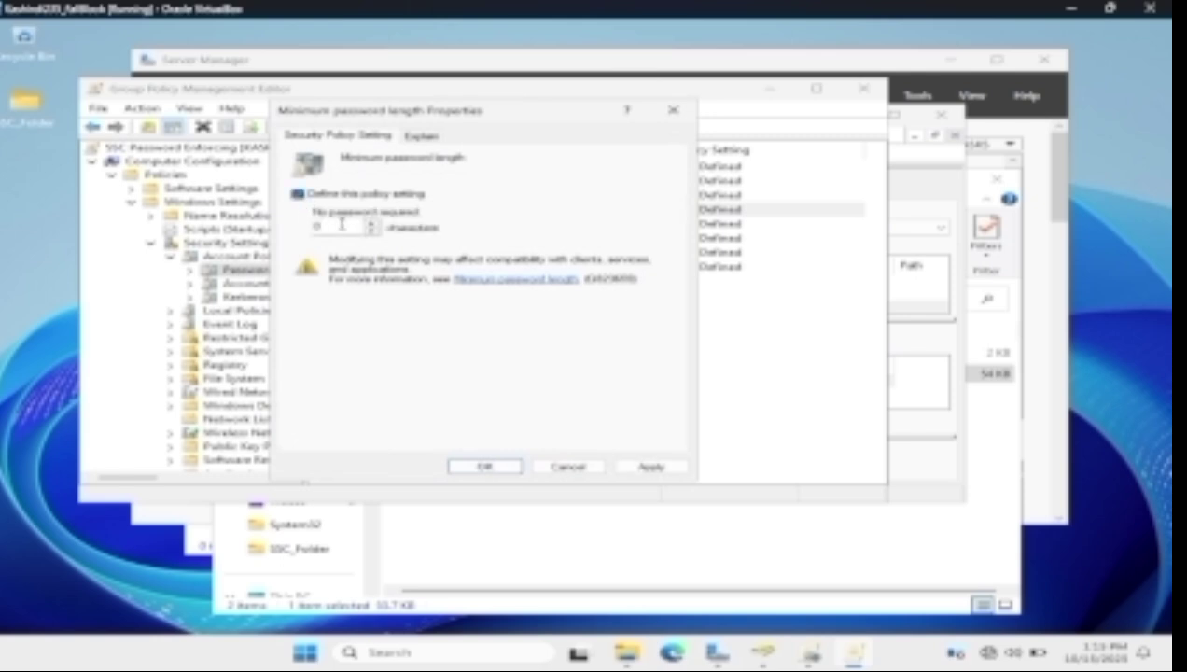
key(BackSpace)
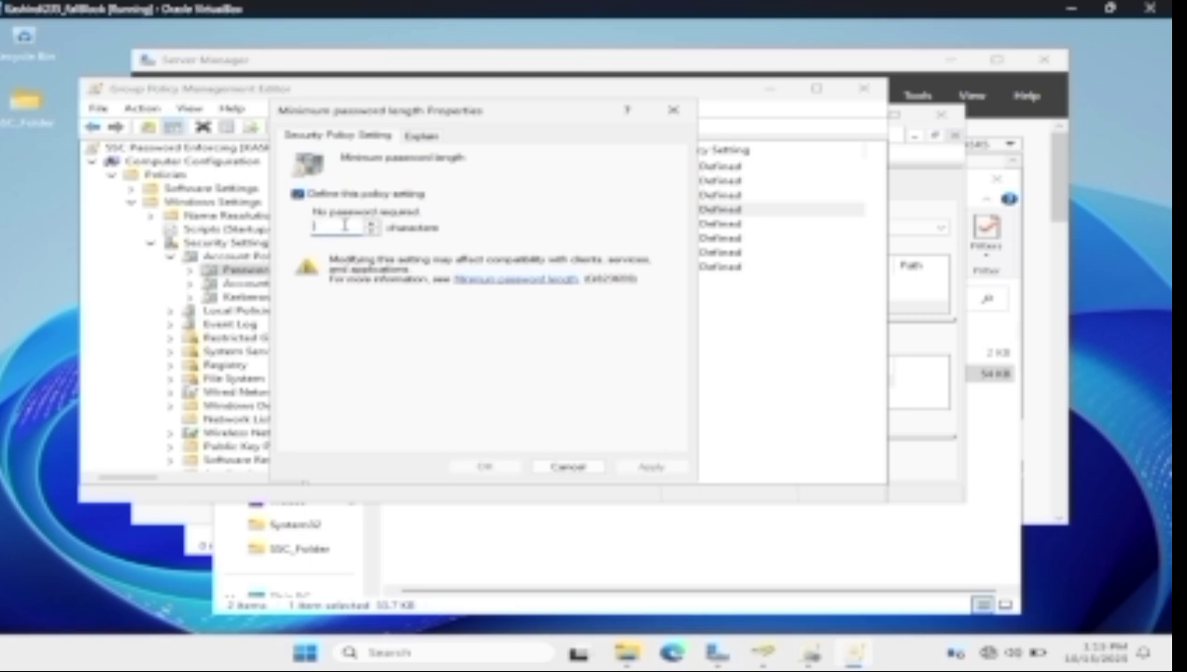
text(12)
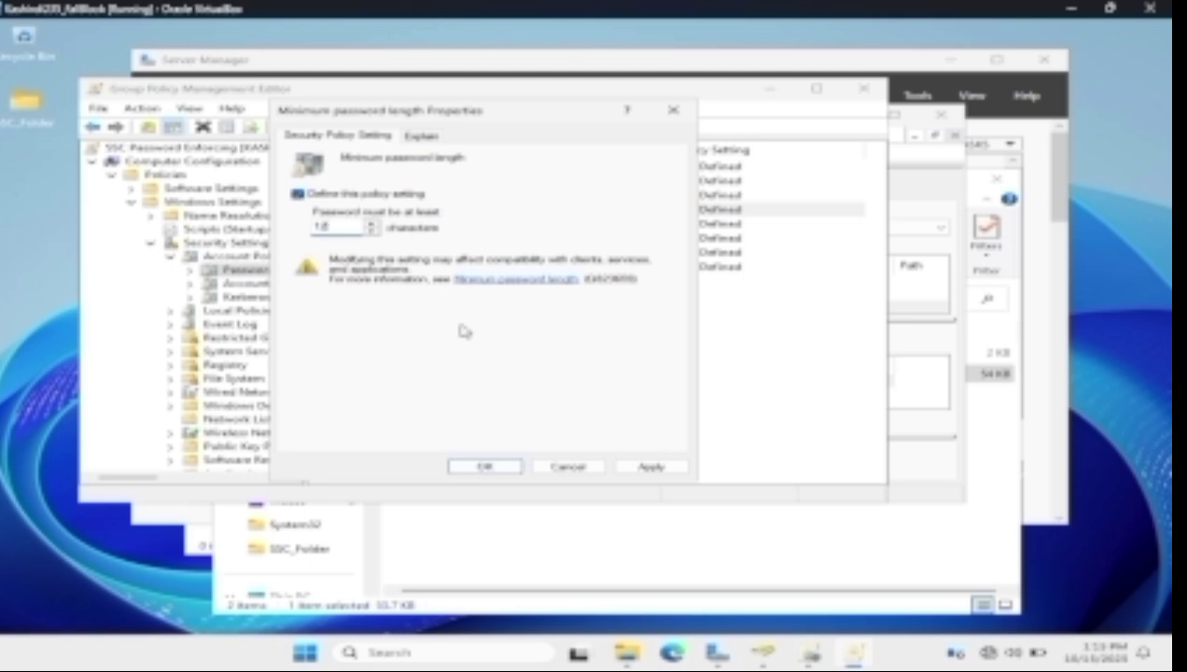
click(651, 468)
click(494, 470)
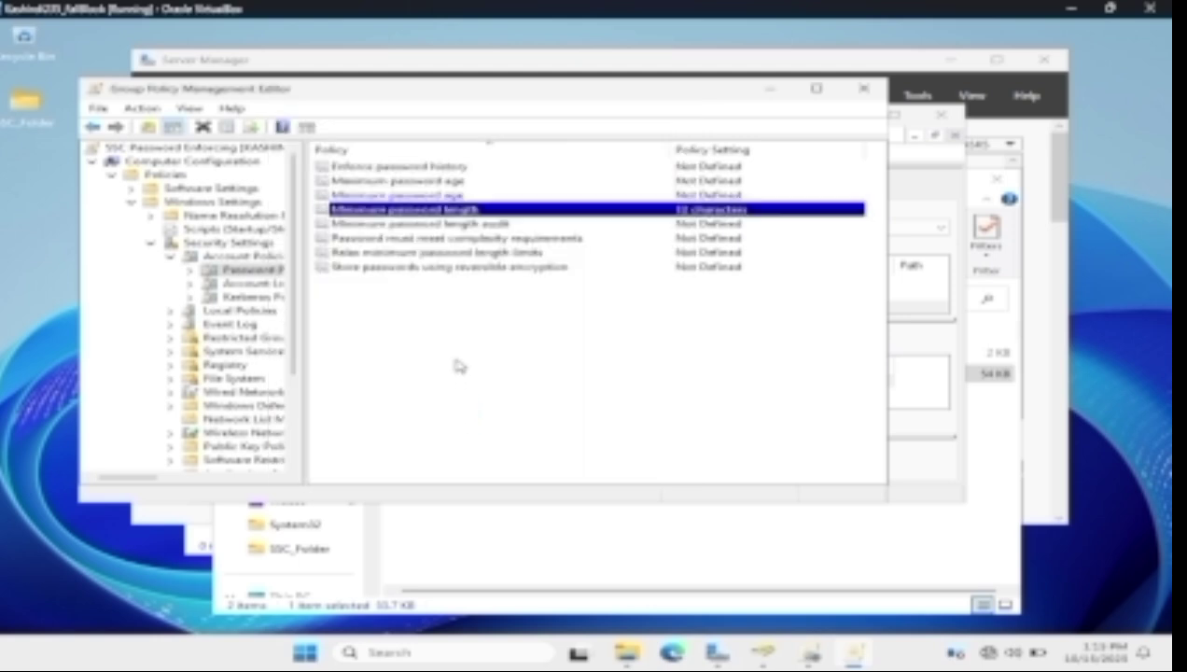
Define the policy that passwords must meet complexity requirements as Enabled and save it.
double_click(427, 240)
click(325, 194)
click(319, 211)
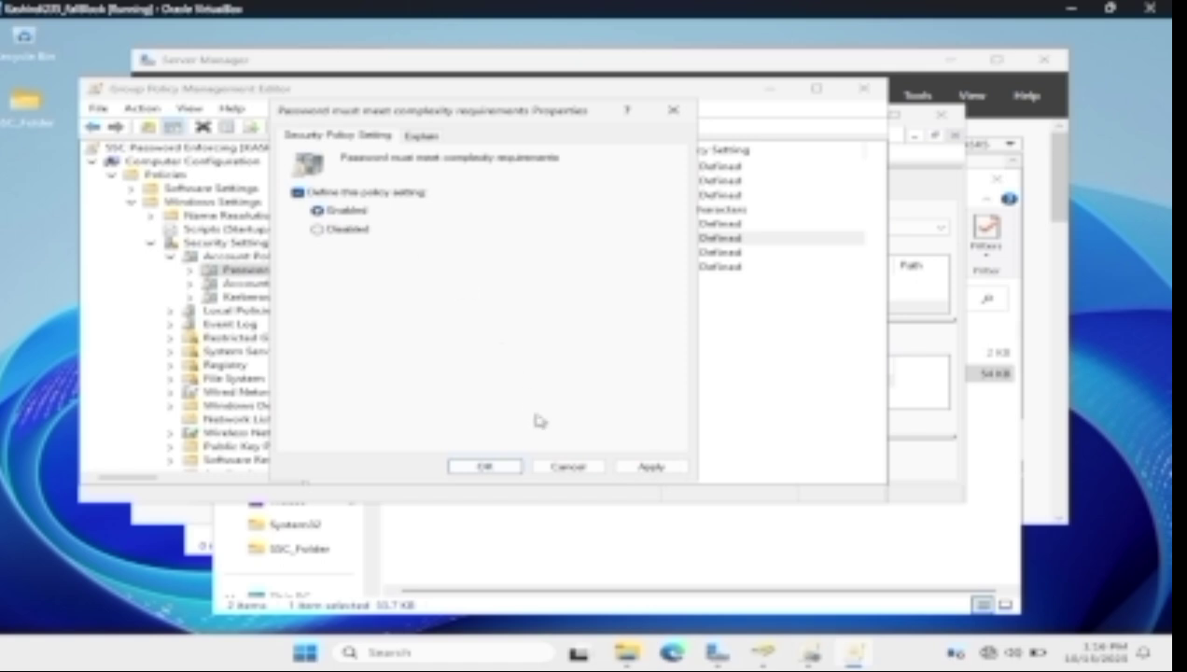
click(668, 467)
click(509, 468)
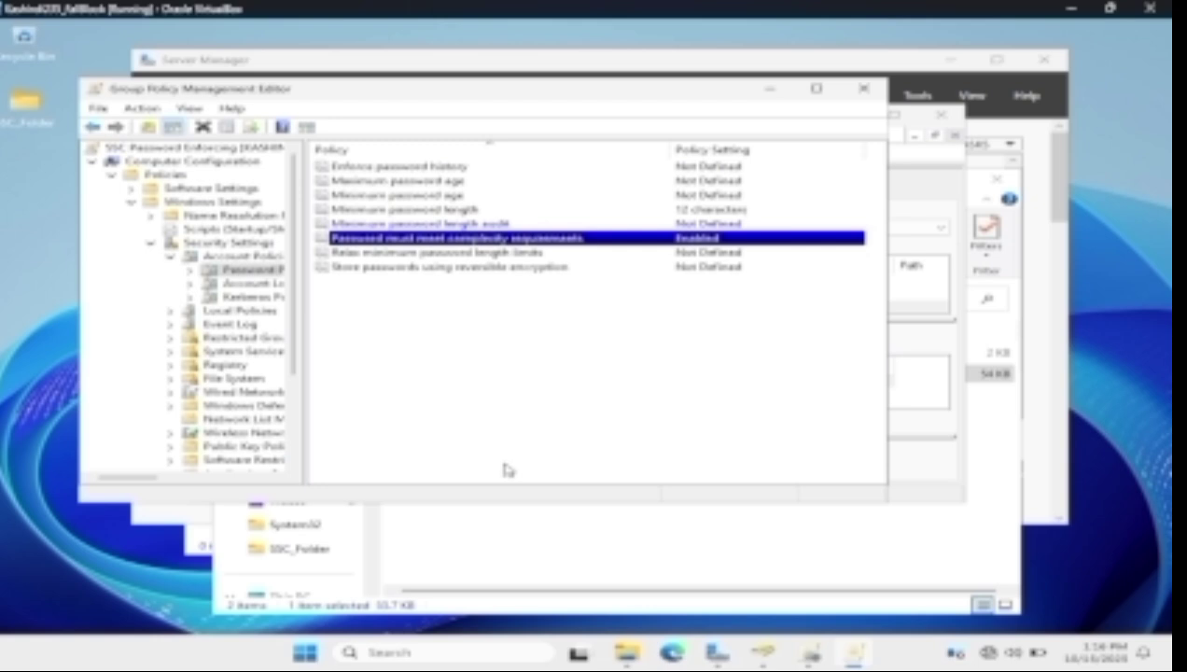
Close the GPO editor and expand the SSC organizational unit in the domain tree to show its child units.
click(861, 91)
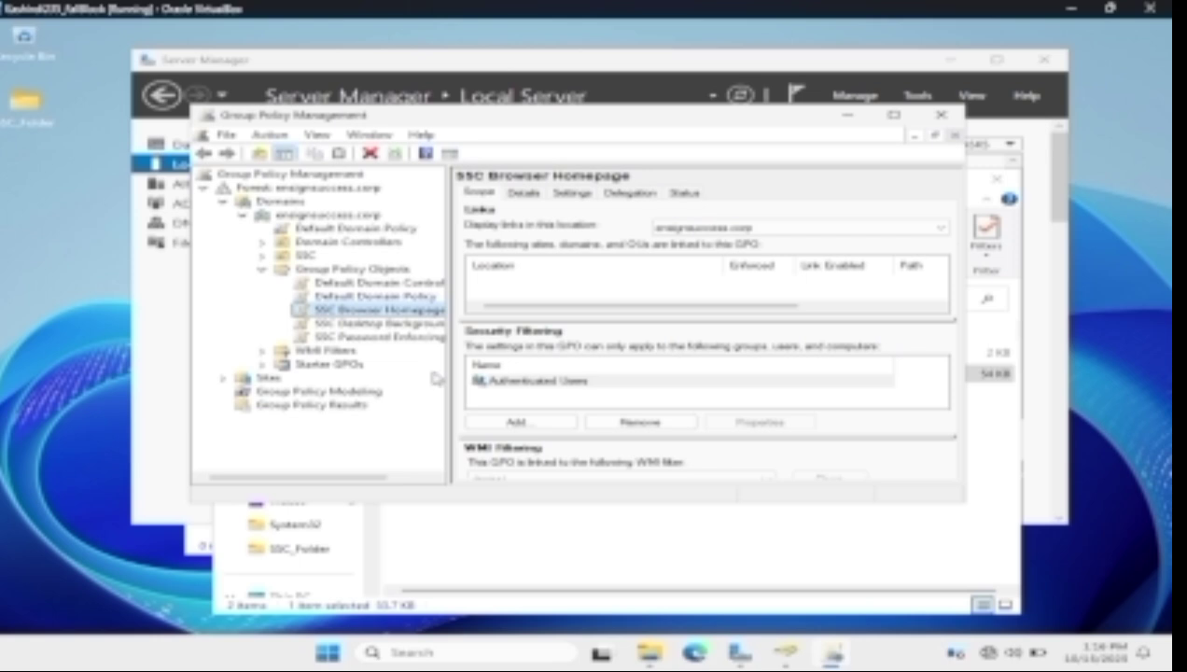
double_click(264, 272)
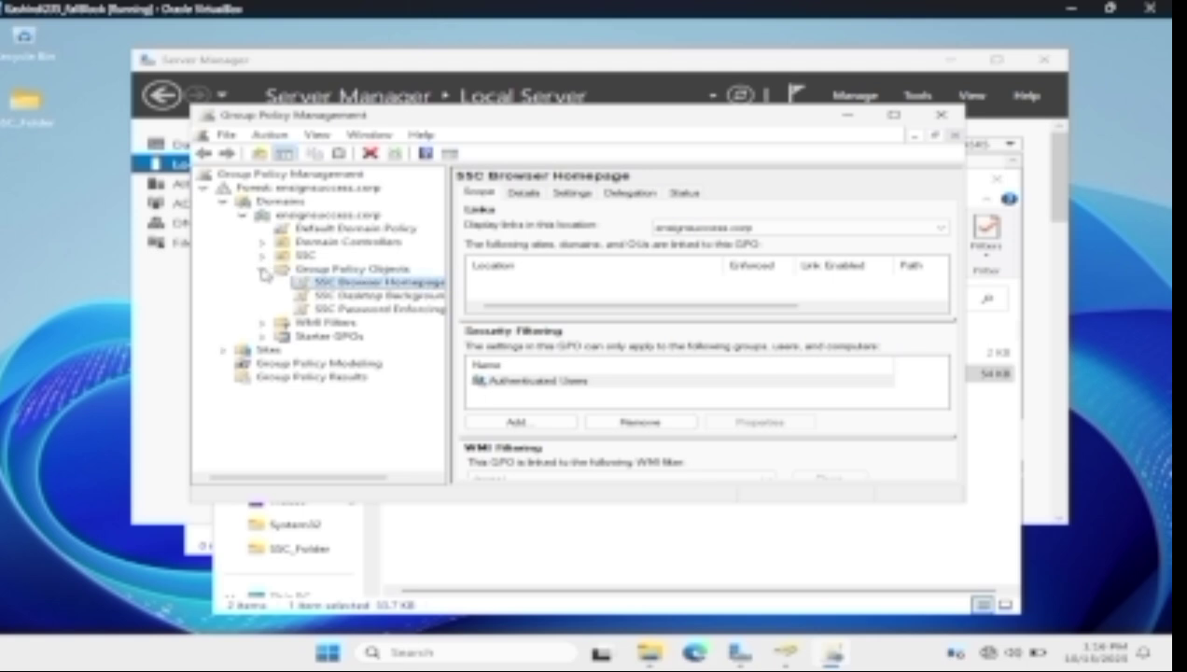
click(264, 272)
click(264, 269)
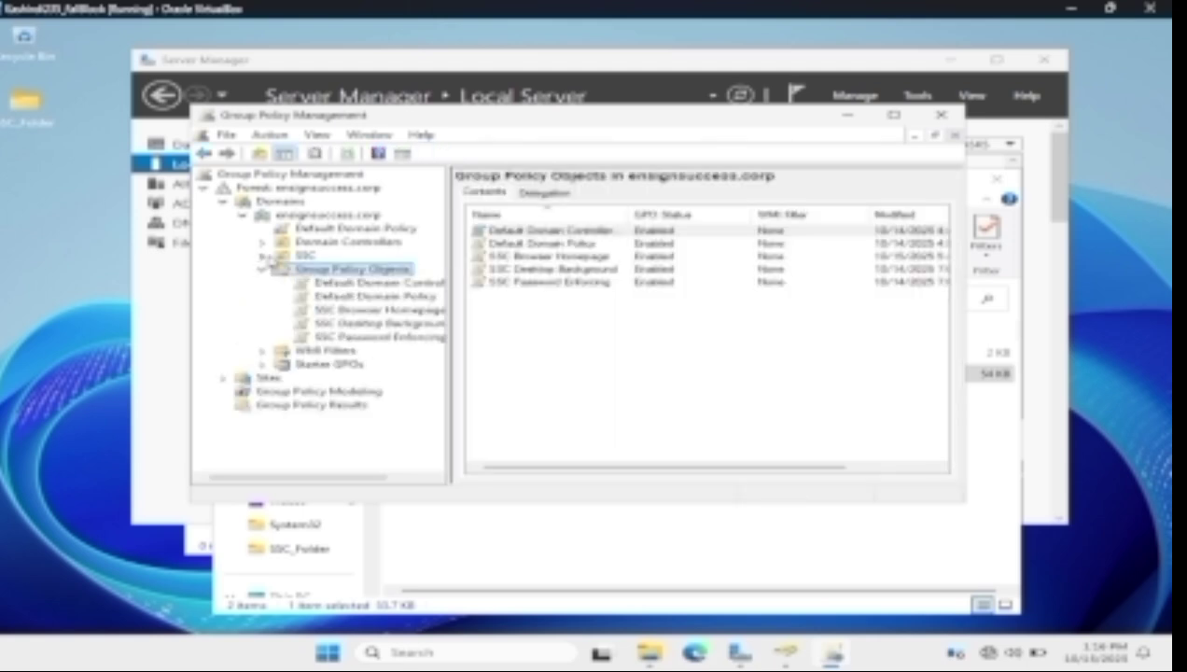
click(262, 256)
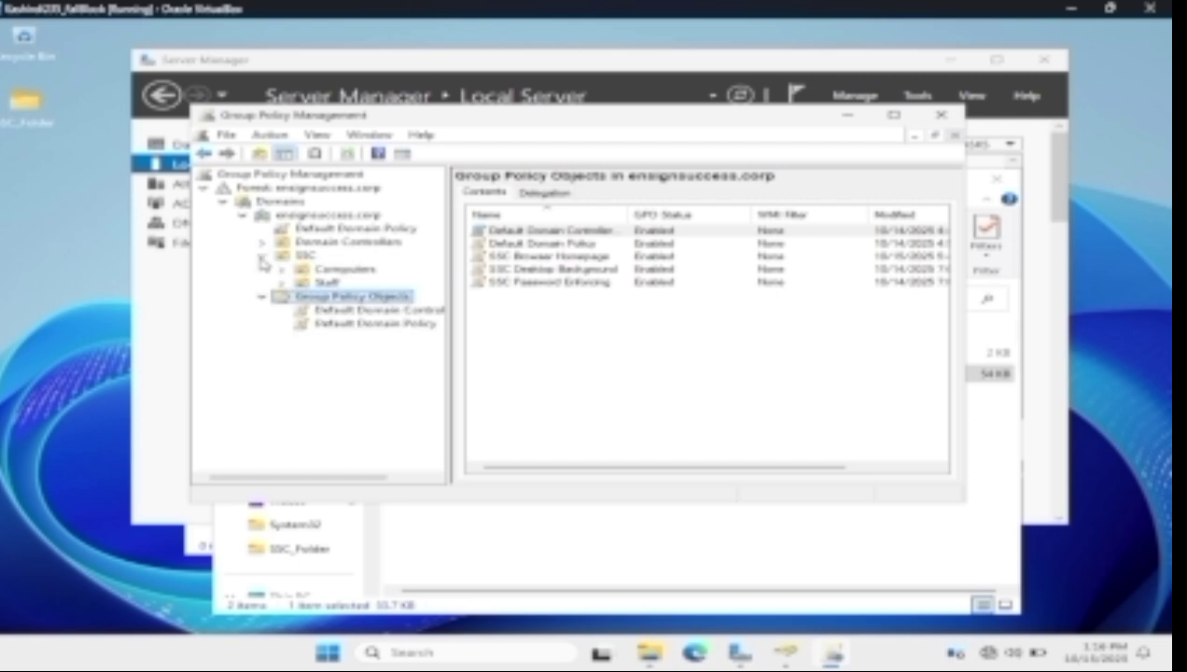
Link the existing SSC Password Enforcing GPO to the Staff organizational unit under SSC.
right_click(331, 282)
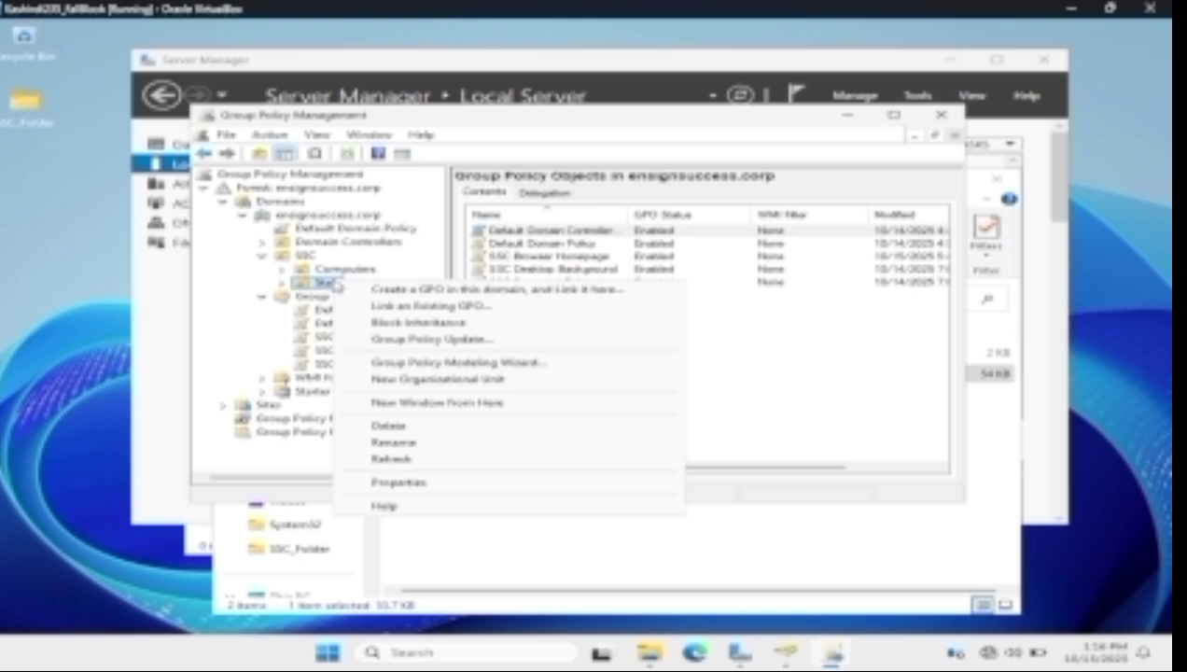
click(414, 308)
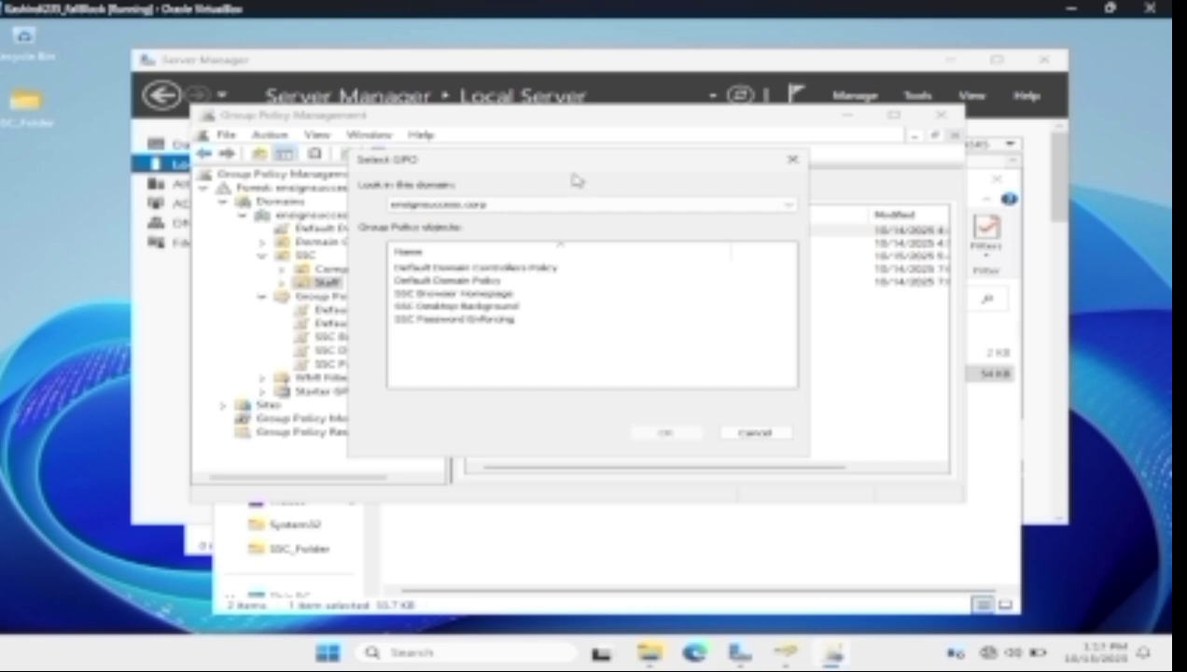
click(458, 320)
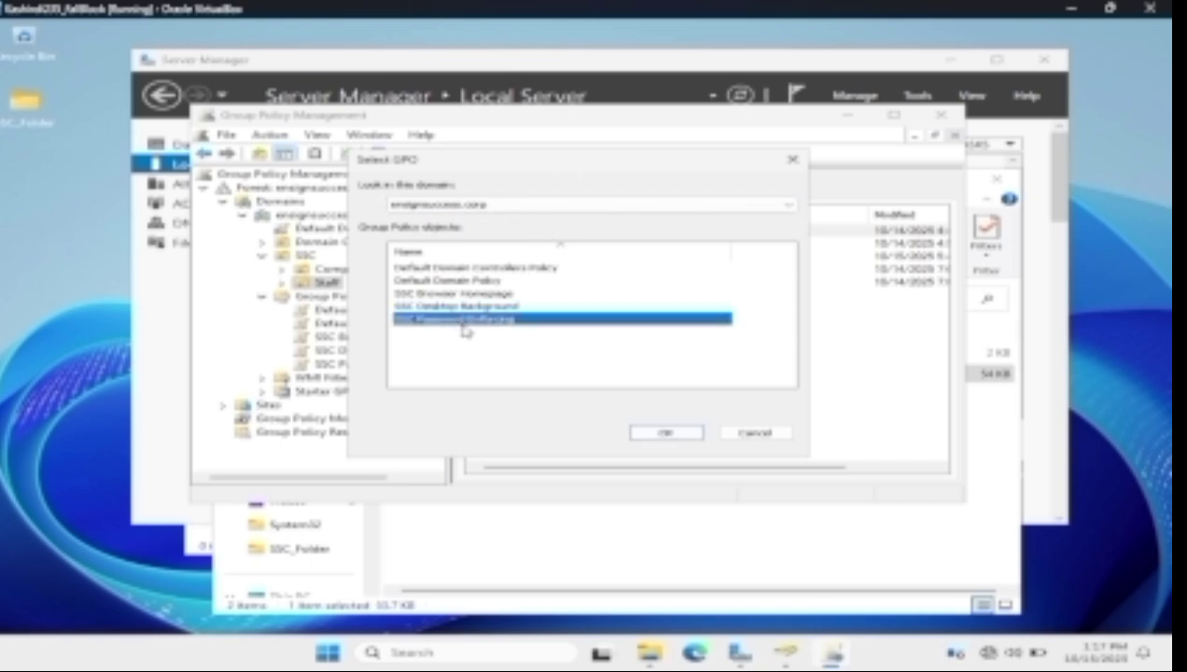
click(696, 435)
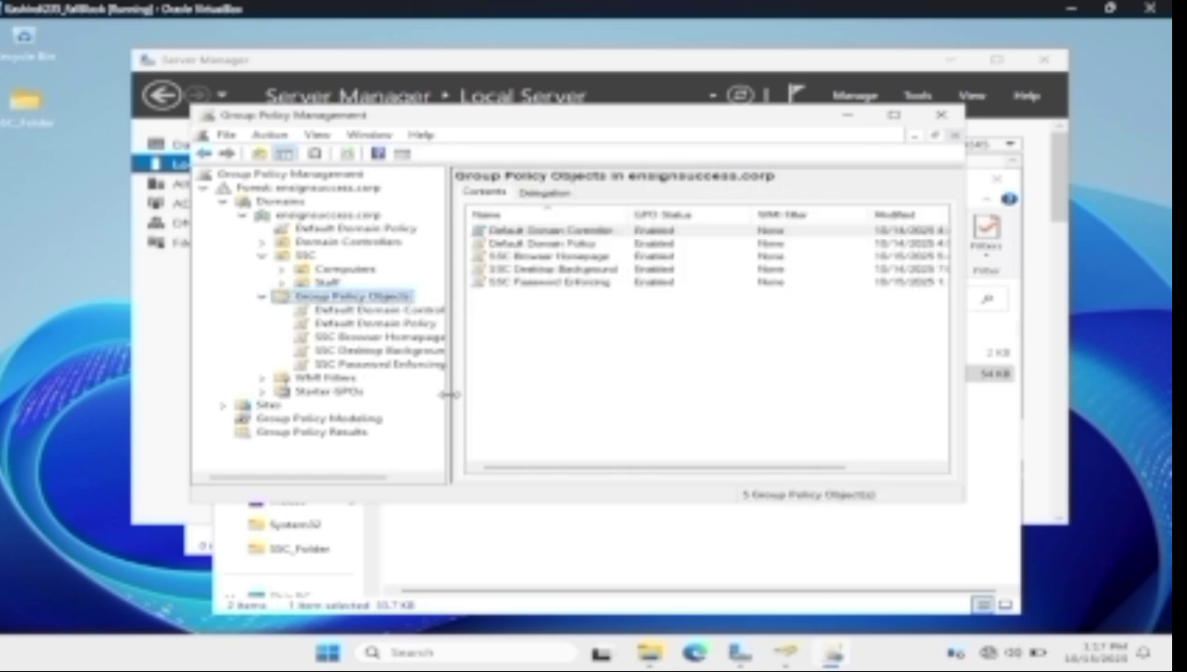
Link the existing SSC Browser Homepage GPO to the Computers organizational unit under SSC.
right_click(345, 270)
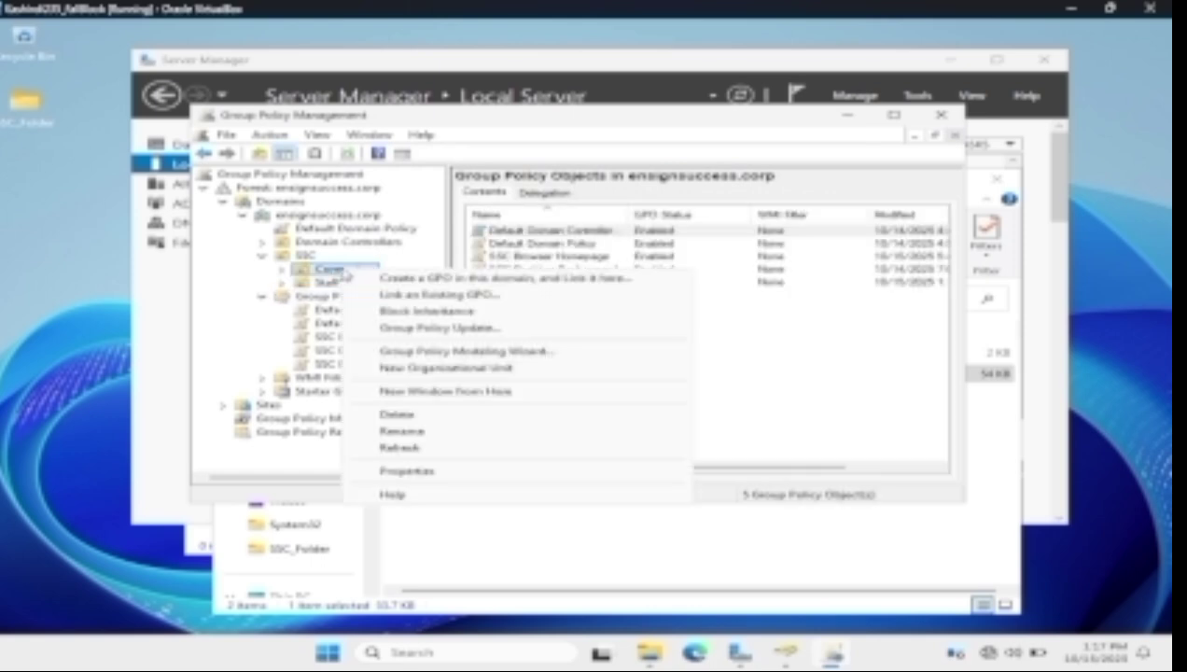
click(427, 295)
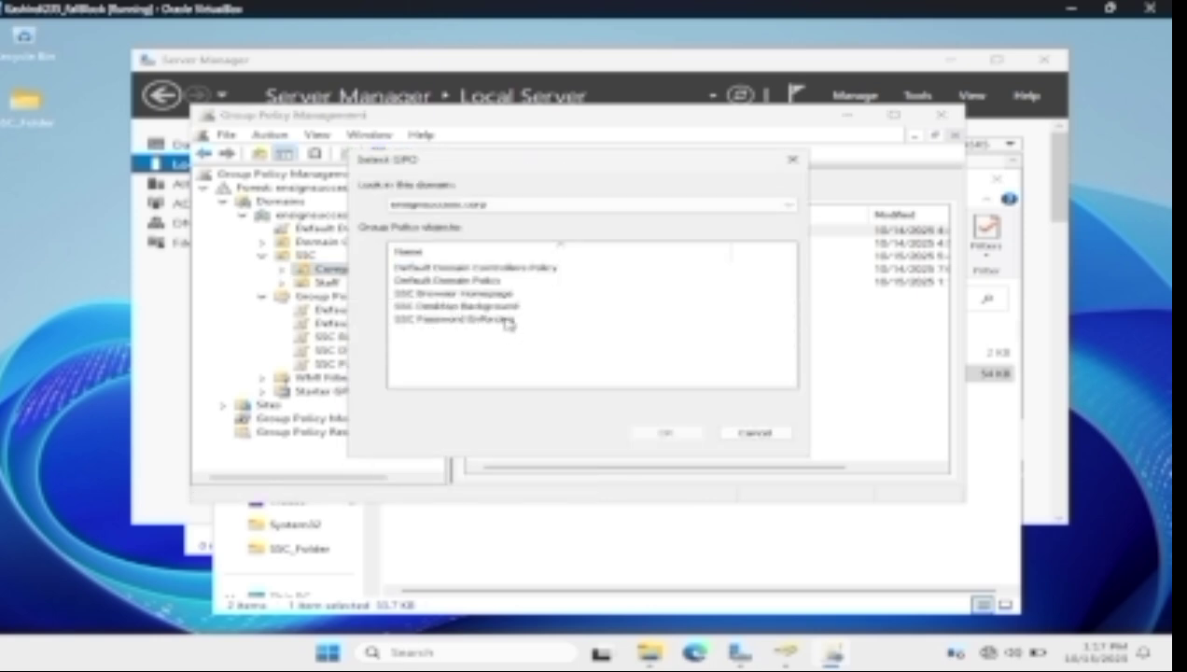
click(465, 295)
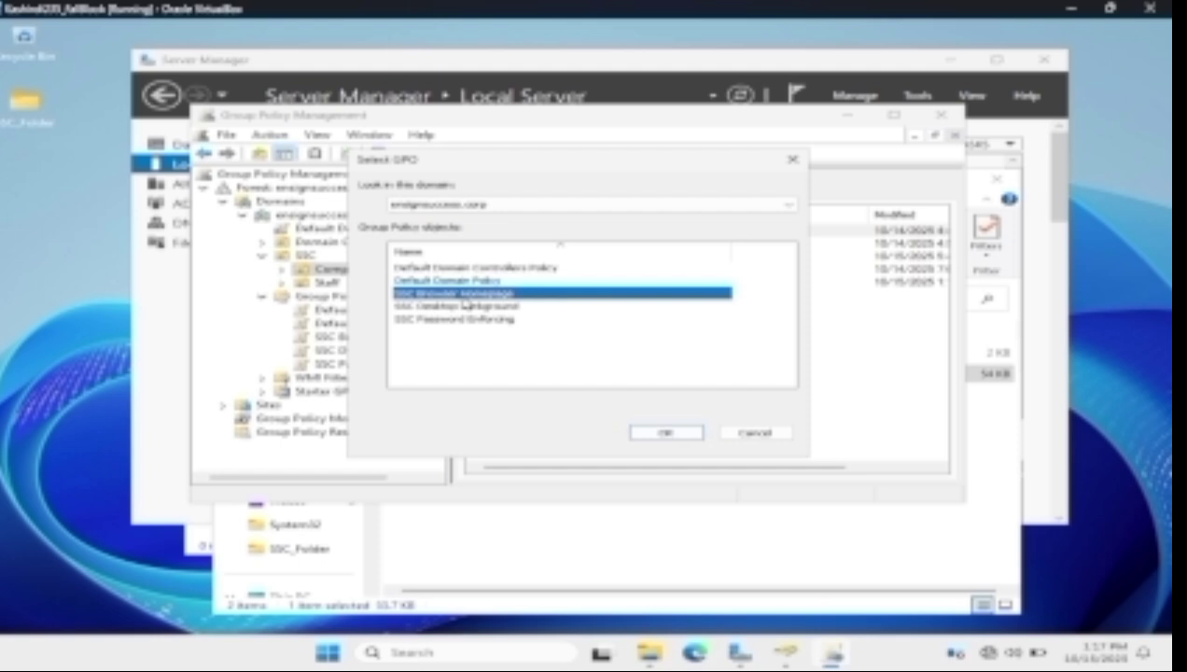
click(664, 433)
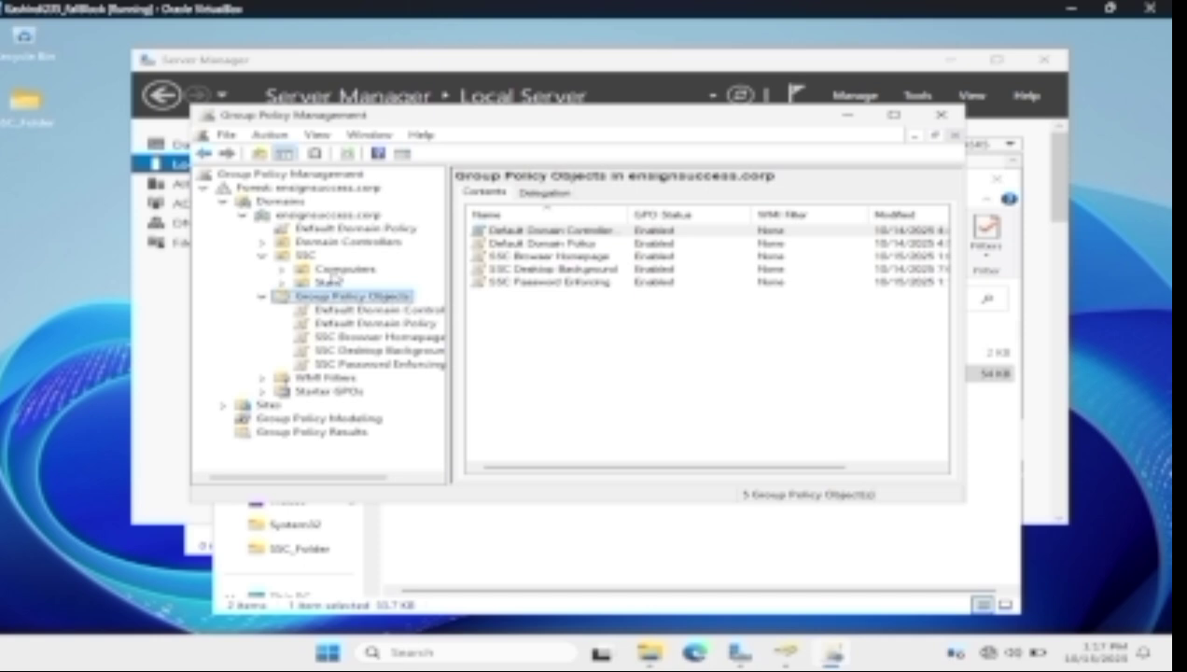
Link the existing SSC Desktop Background GPO to the Computers organizational unit under SSC.
right_click(338, 269)
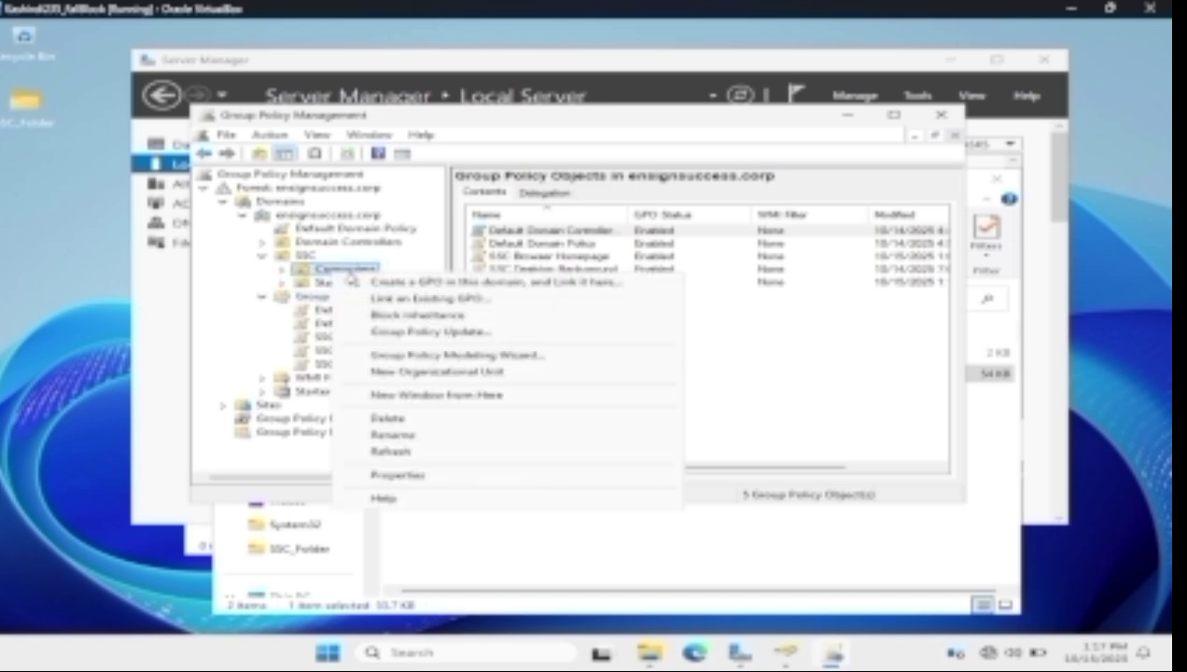
click(420, 299)
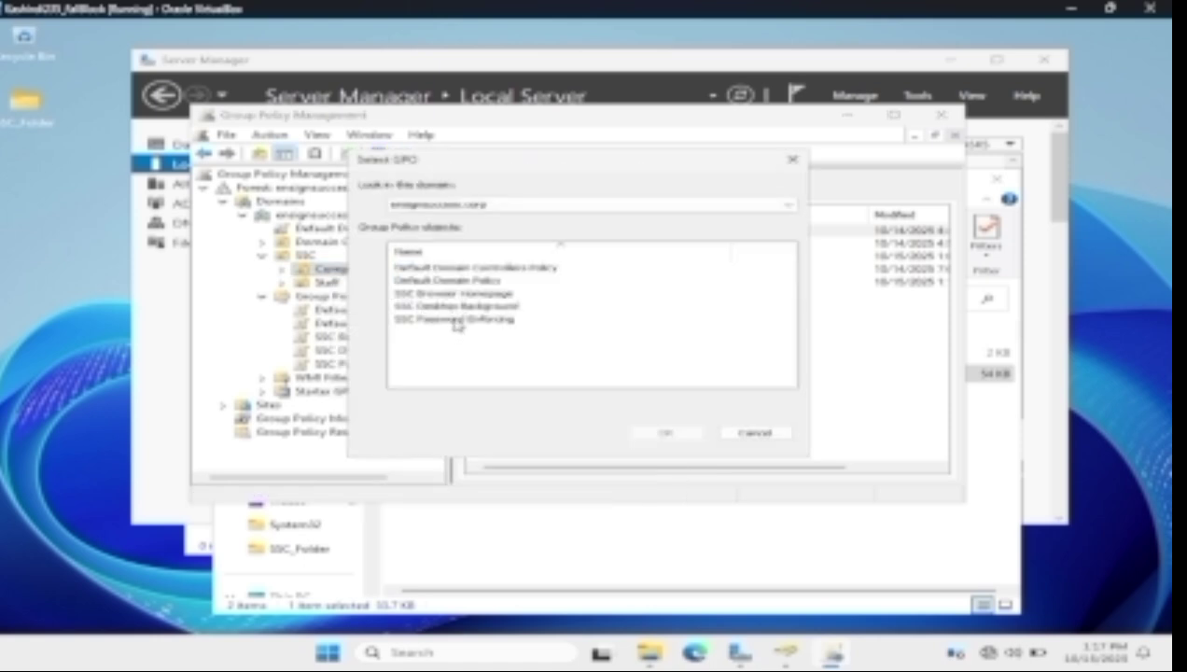
click(453, 306)
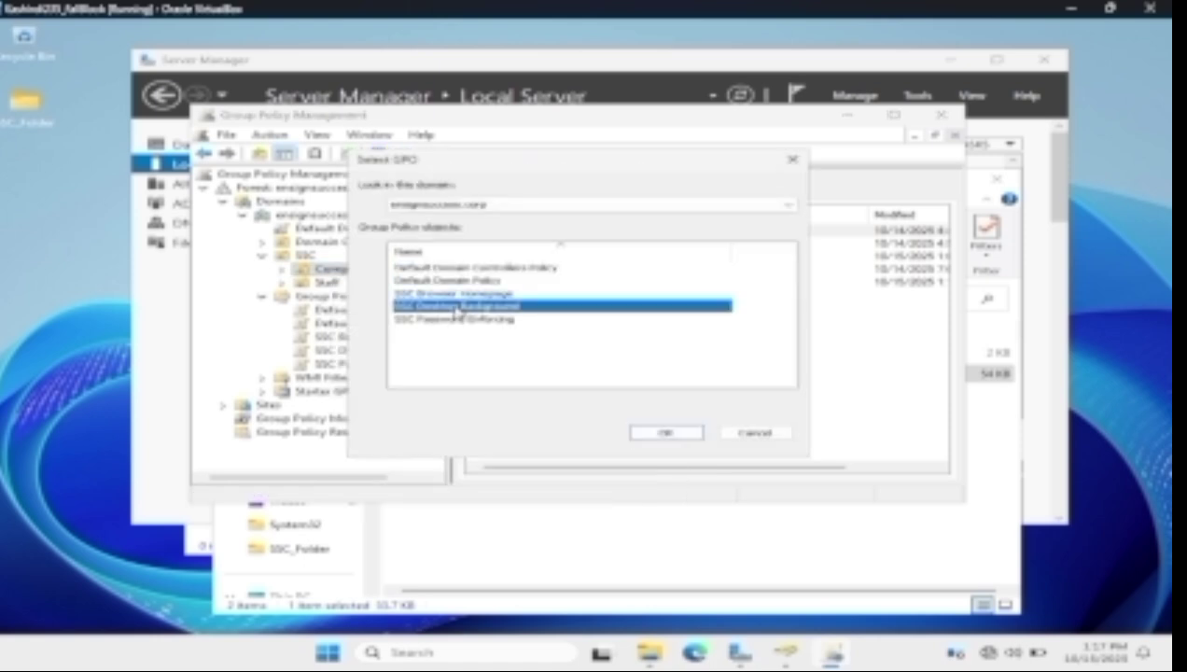
click(662, 434)
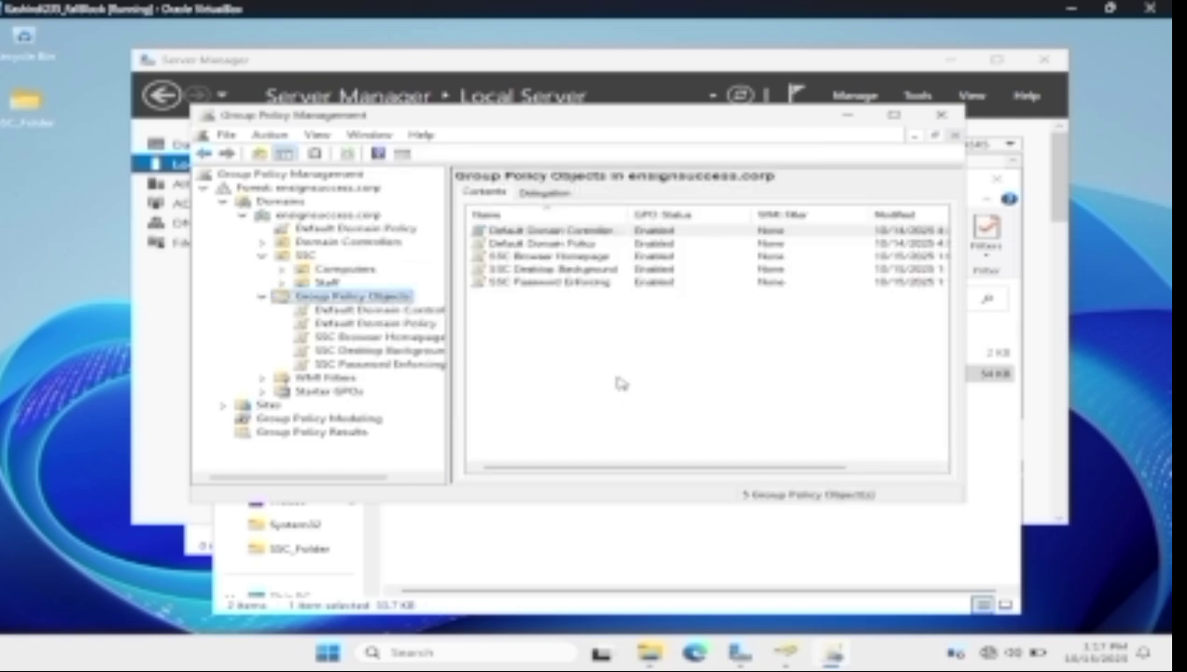